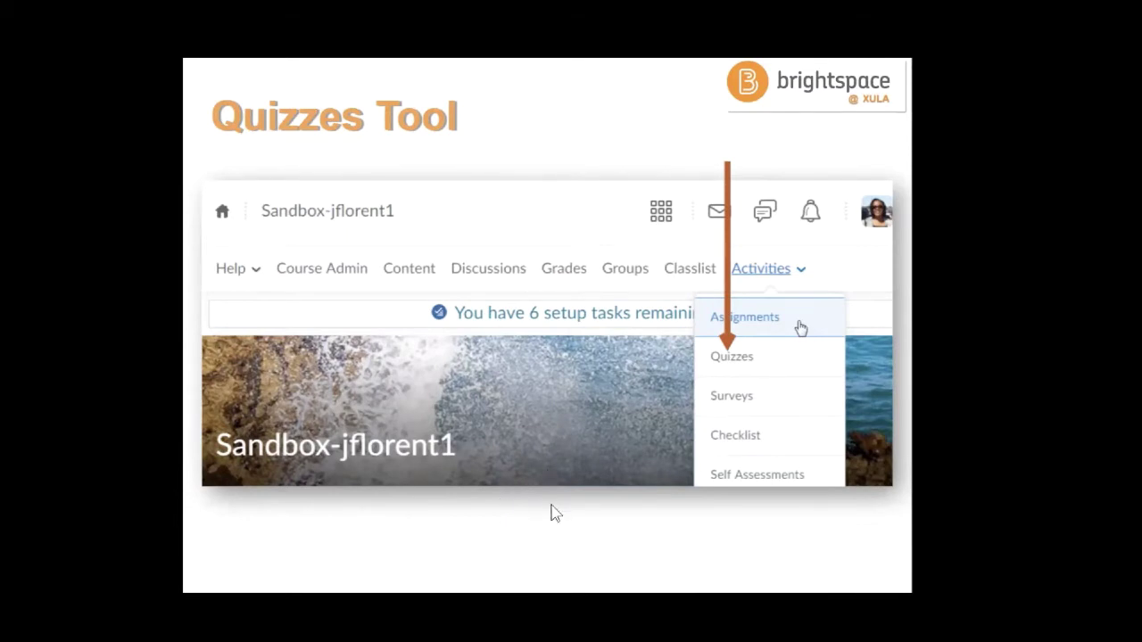
# Step: Leave the quiz training slideshow and switch to the course's Manage Quizzes page in Brightspace
pyautogui.press('Right')
pyautogui.press('Escape')
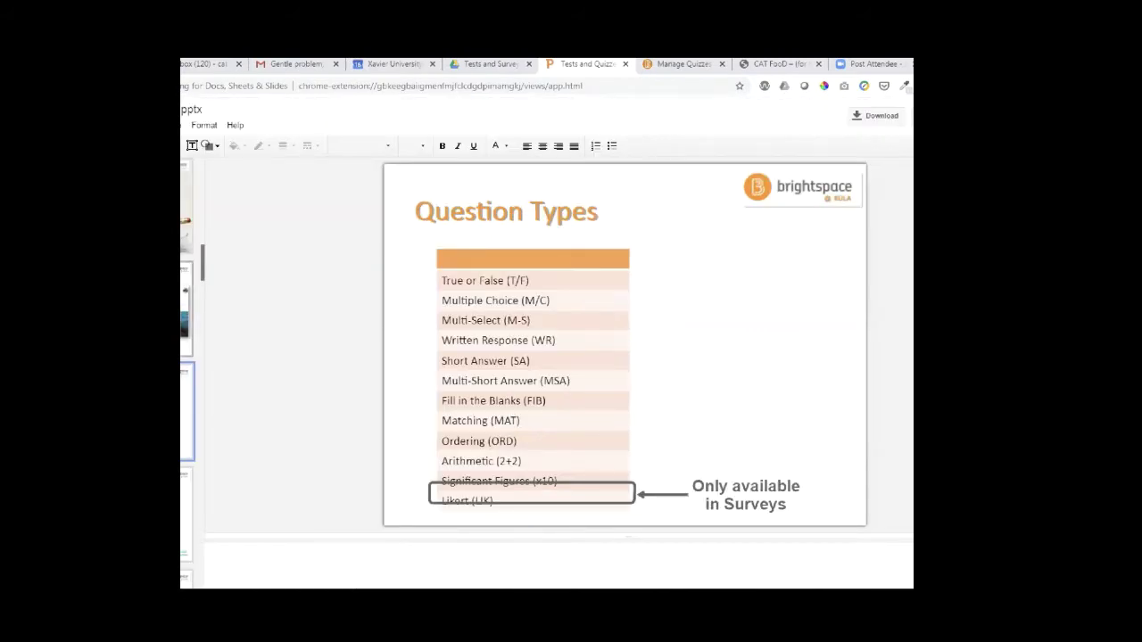
pyautogui.press('Up')
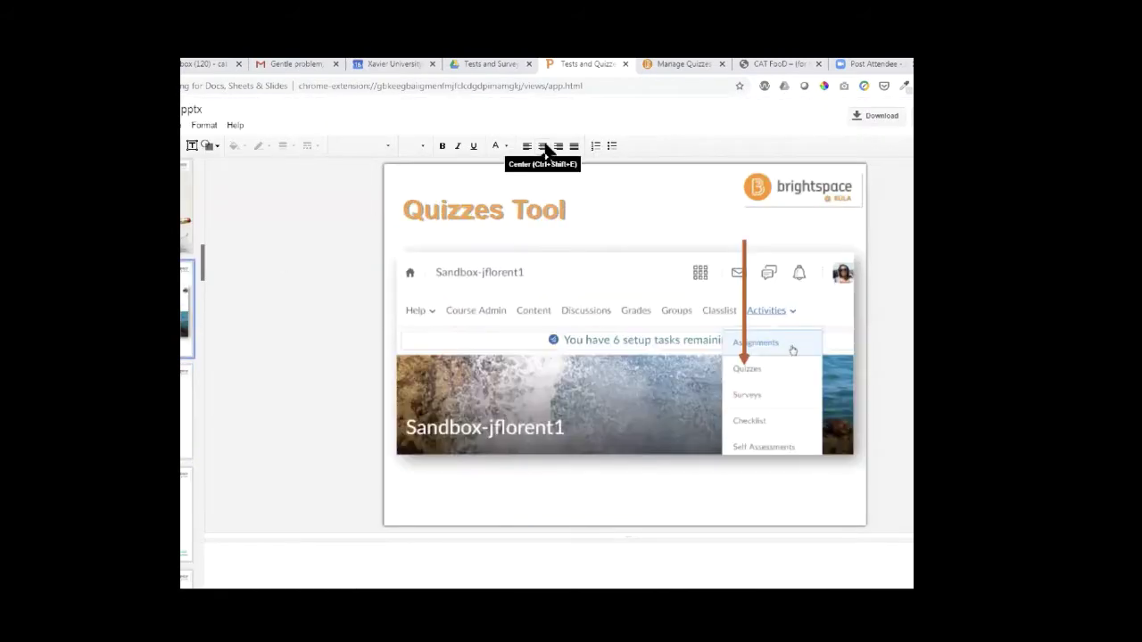
pyautogui.click(720, 71)
pyautogui.click(634, 176)
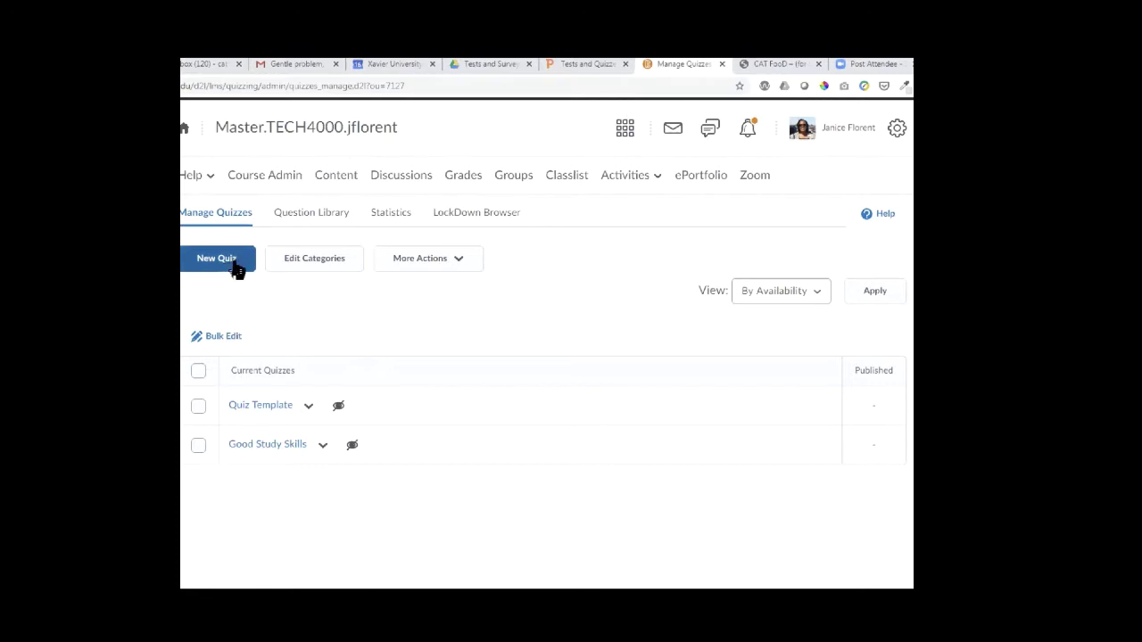
# Step: Create a new quiz and name it "Quiz 1"
pyautogui.click(231, 266)
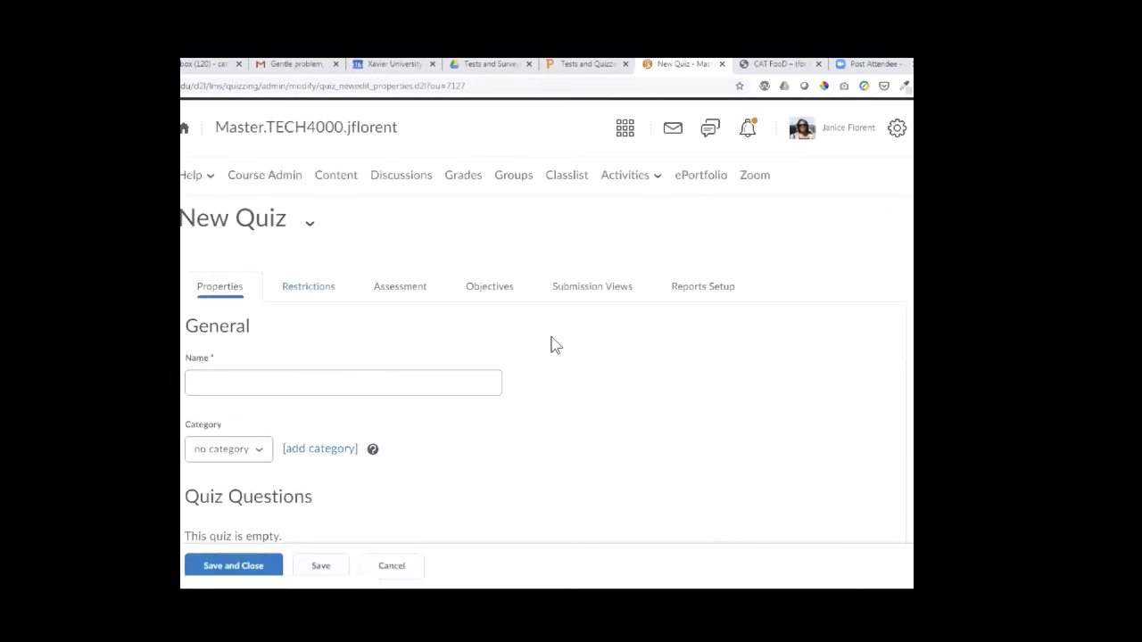
pyautogui.scroll(-1, 550, 345)
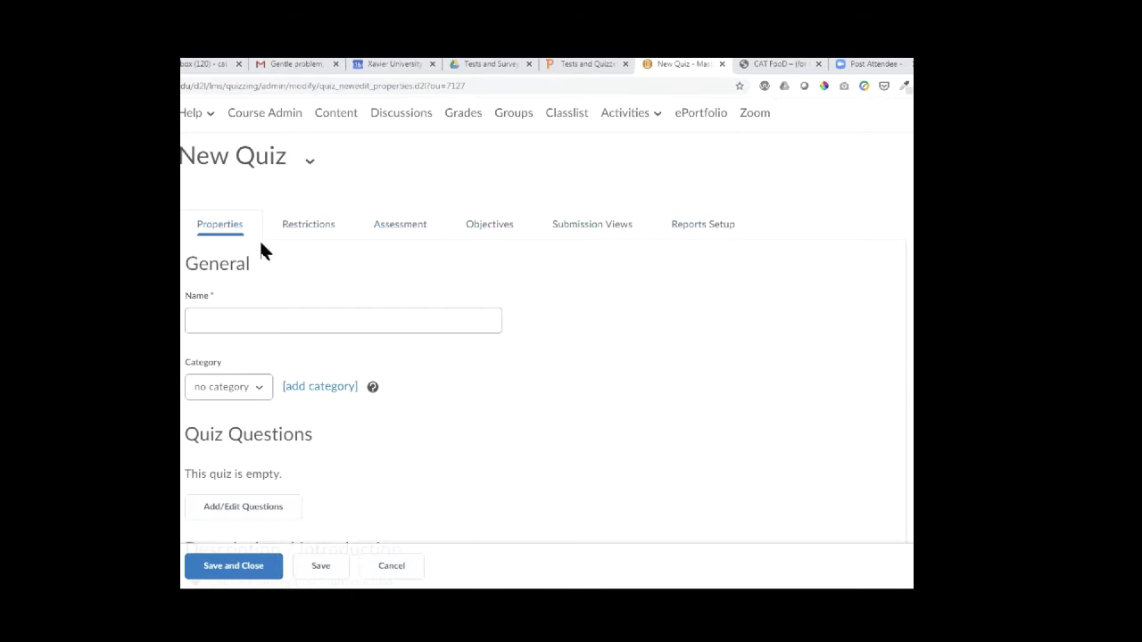
pyautogui.click(263, 314)
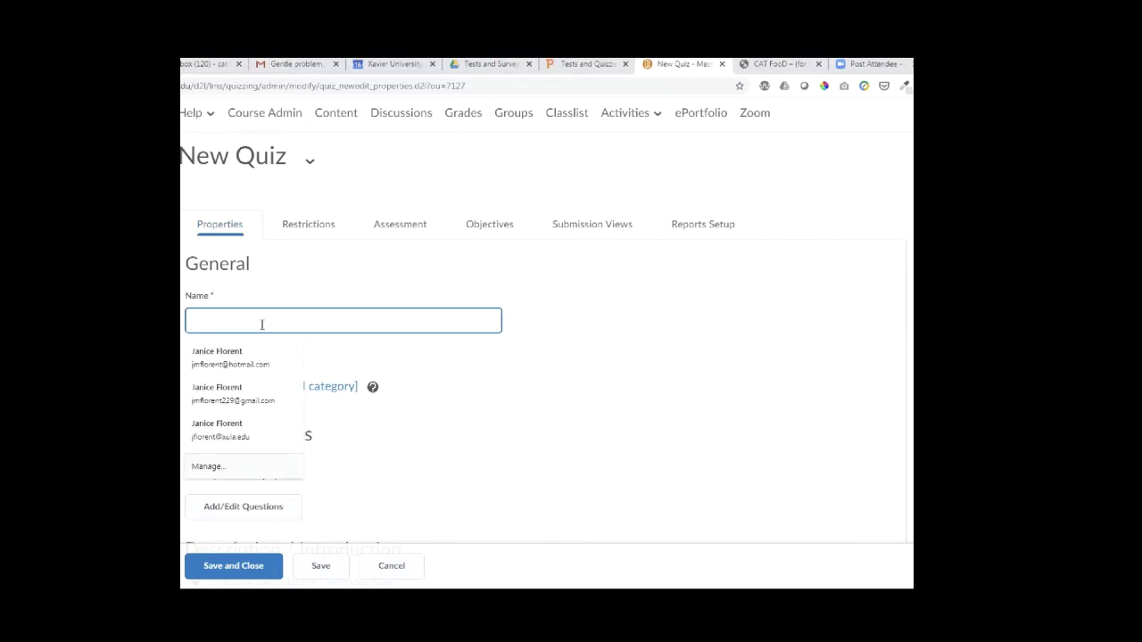
pyautogui.write('Qu')
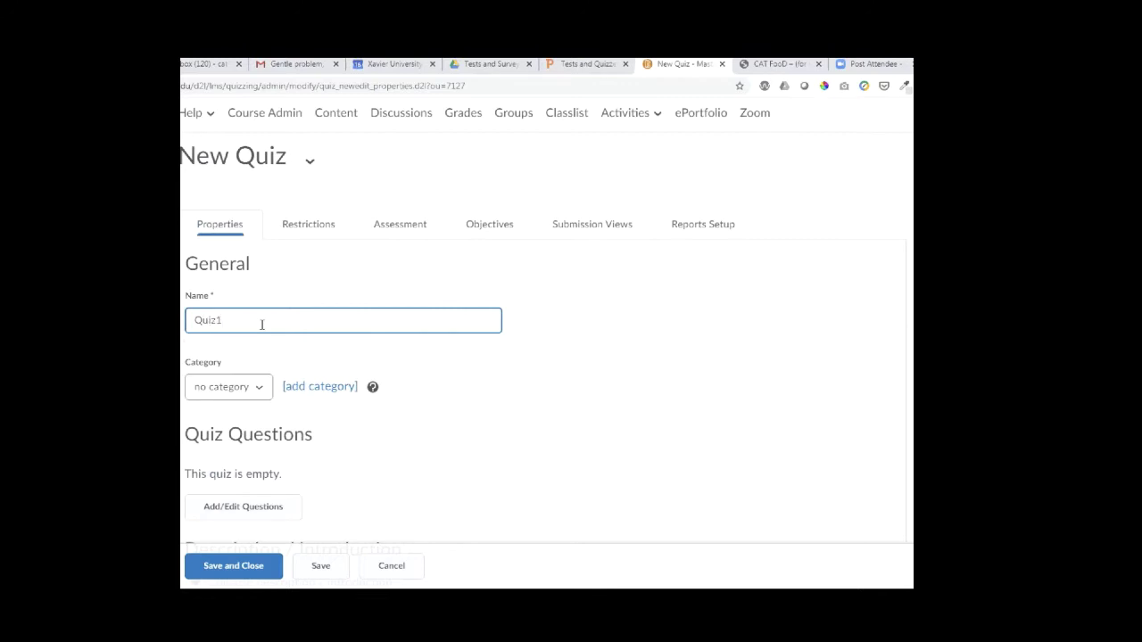
pyautogui.write('iz 1')
# Step: Review the quiz properties, including questions, description and introduction, page header and footer, and the optional advanced properties
pyautogui.scroll(-3, 509, 398)
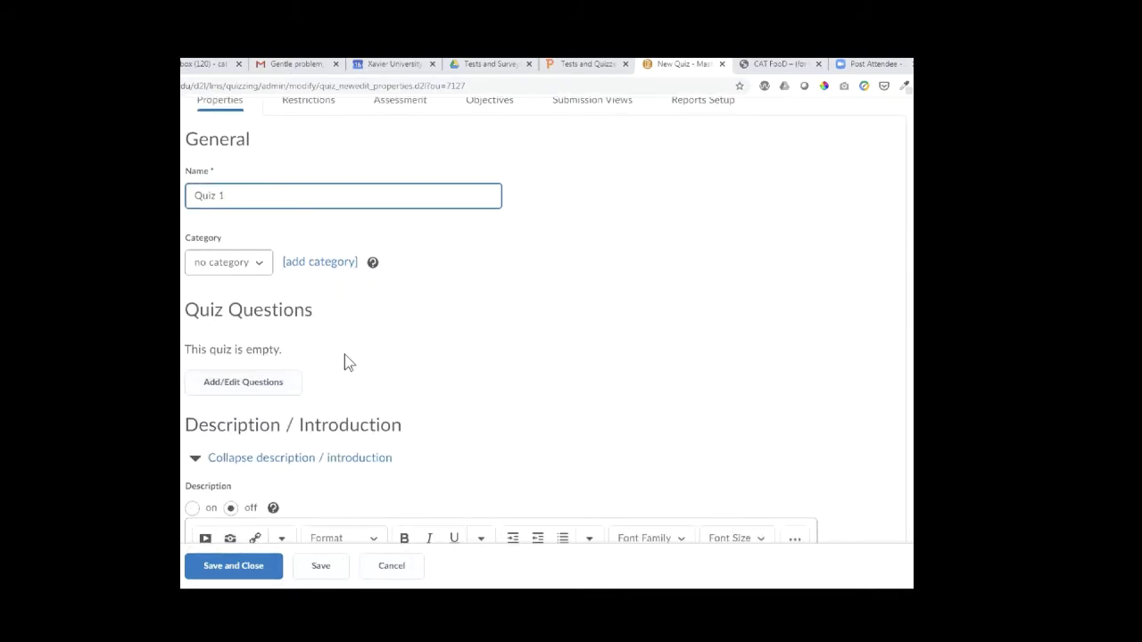
pyautogui.scroll(-2, 294, 352)
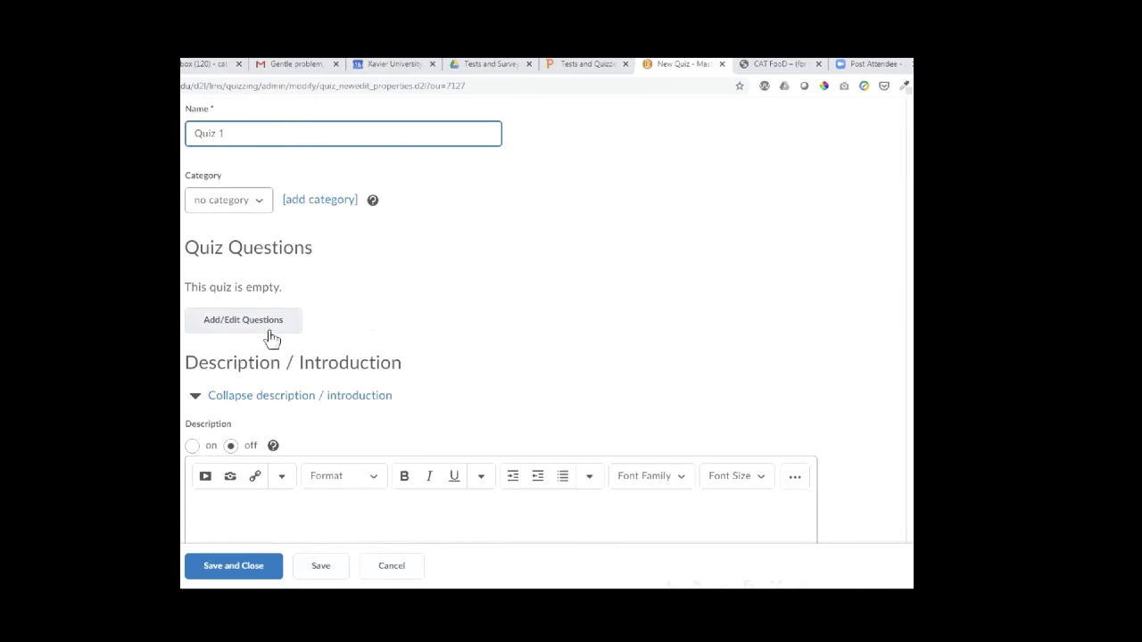
pyautogui.scroll(-2, 350, 328)
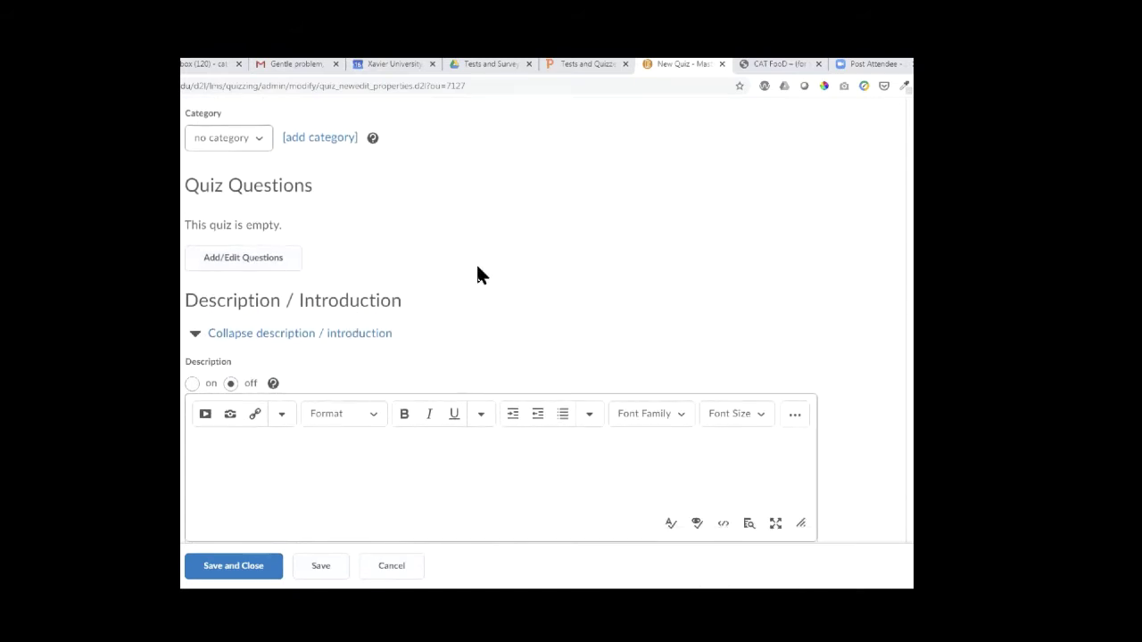
pyautogui.scroll(-2, 478, 272)
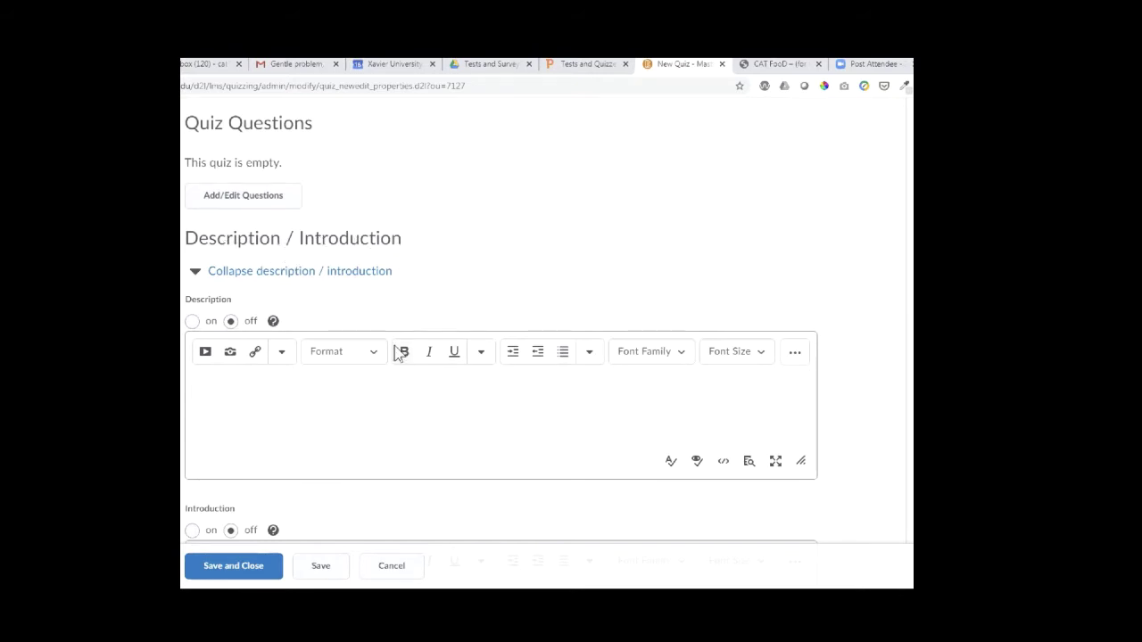
pyautogui.scroll(-1, 303, 428)
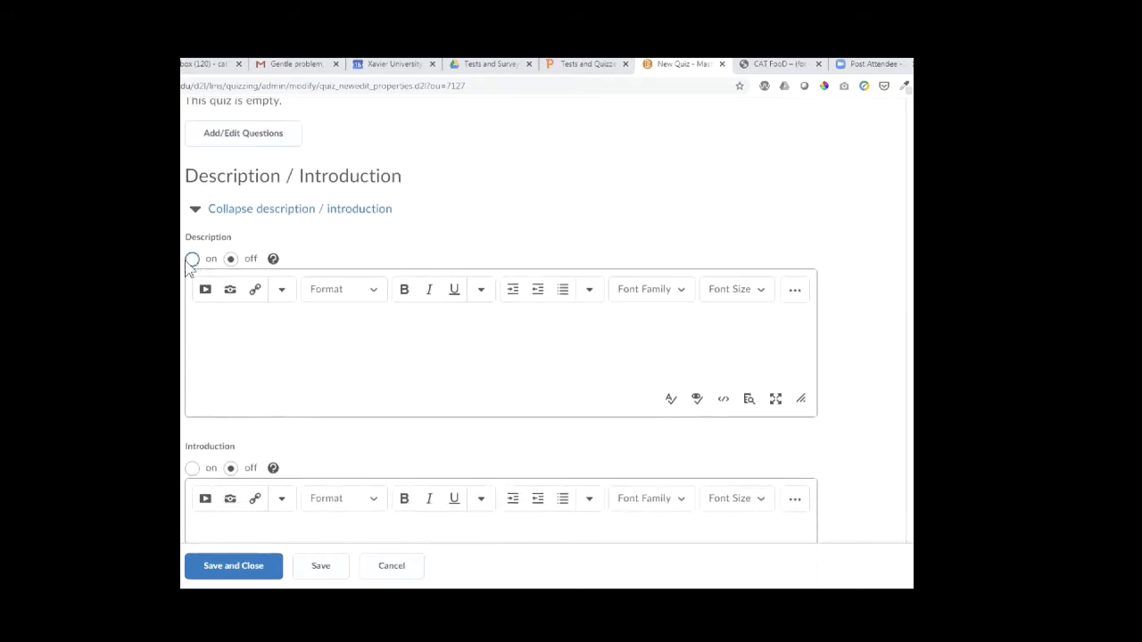
pyautogui.scroll(-3, 375, 362)
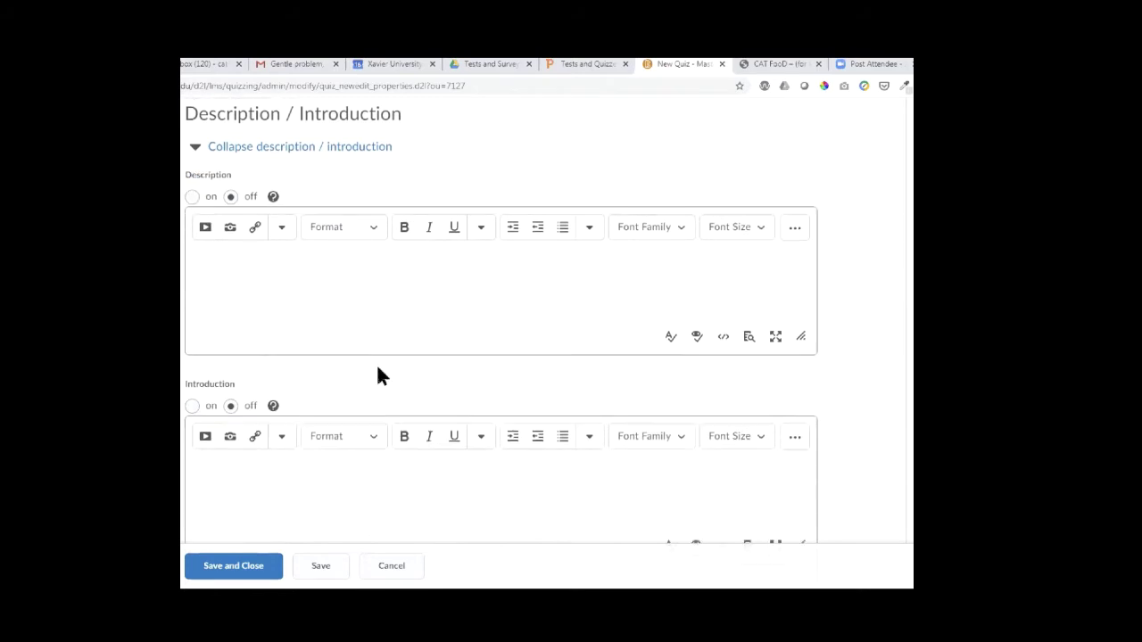
pyautogui.scroll(-1, 336, 406)
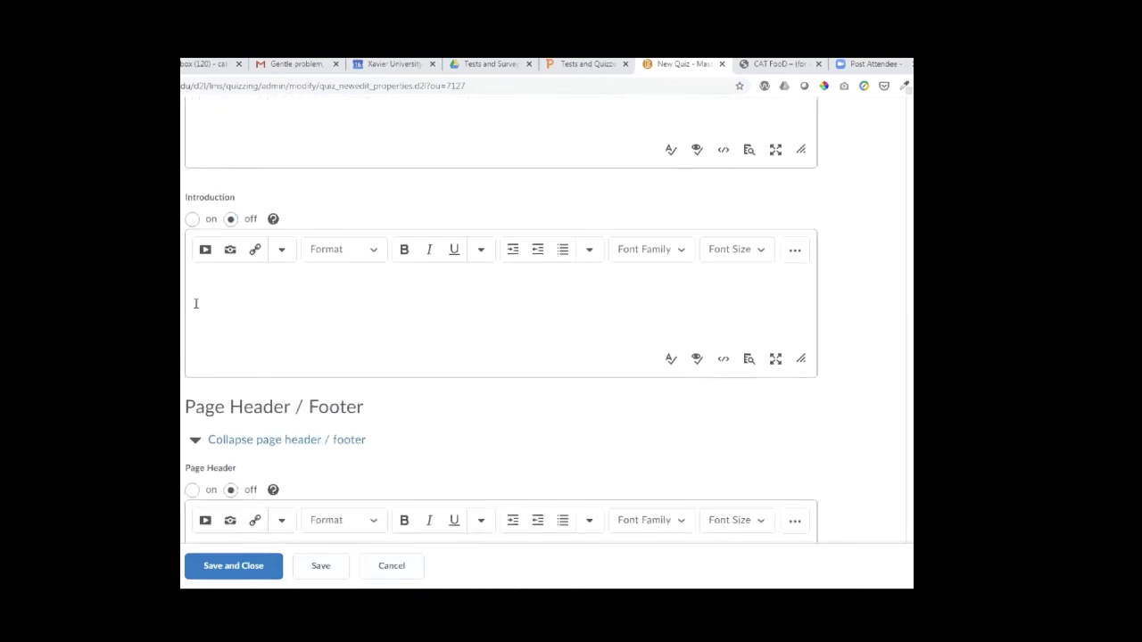
pyautogui.scroll(-2, 283, 305)
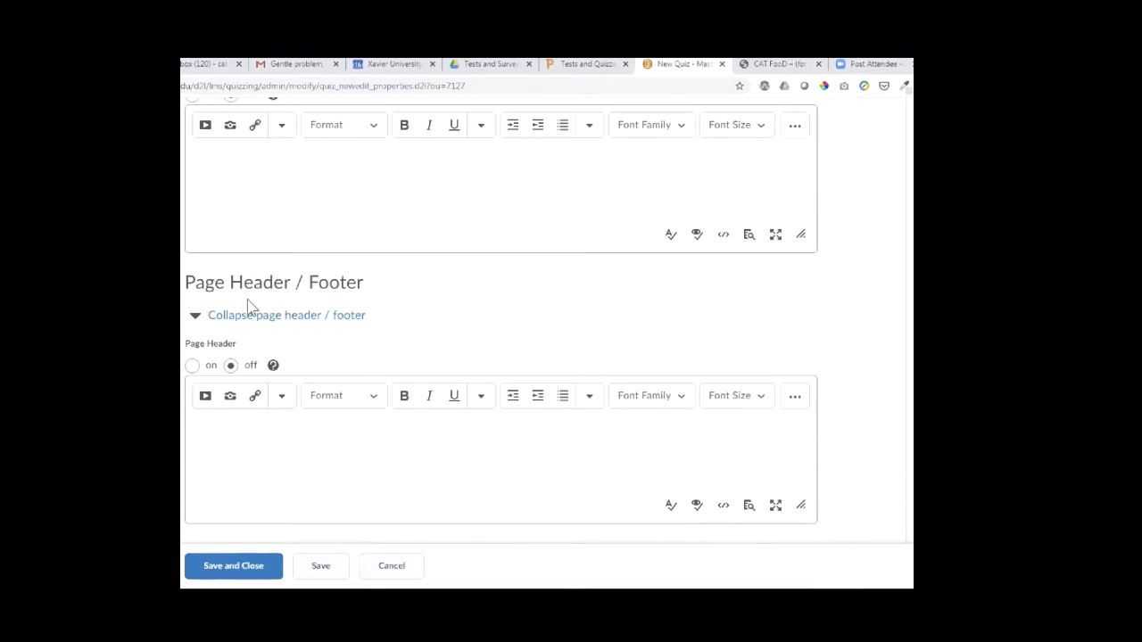
pyautogui.scroll(-1, 198, 350)
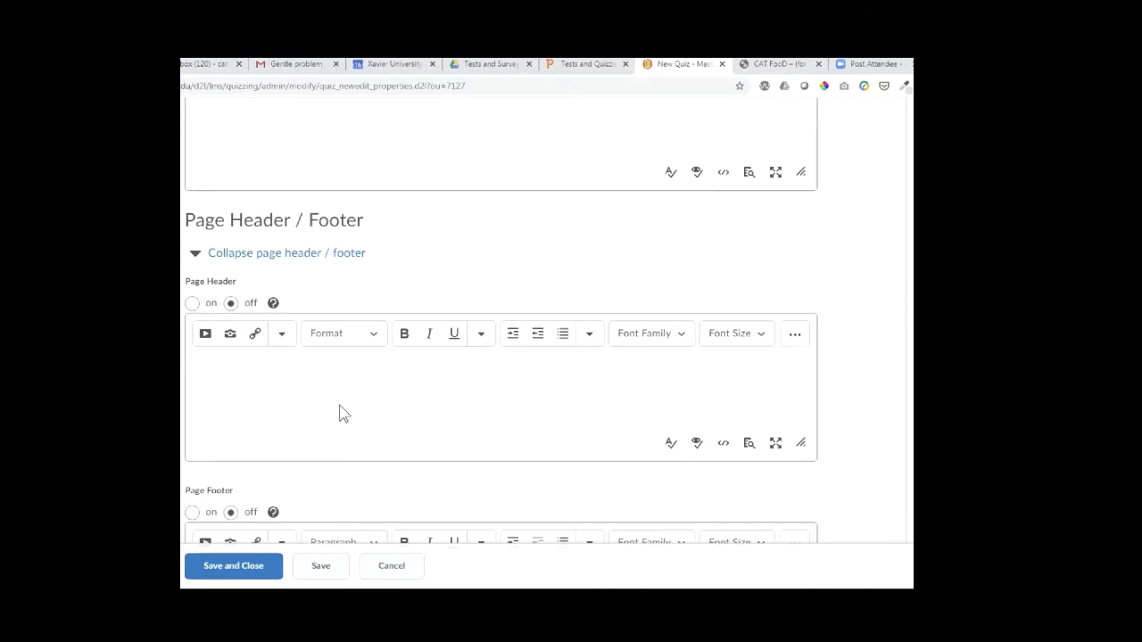
pyautogui.scroll(-2, 283, 415)
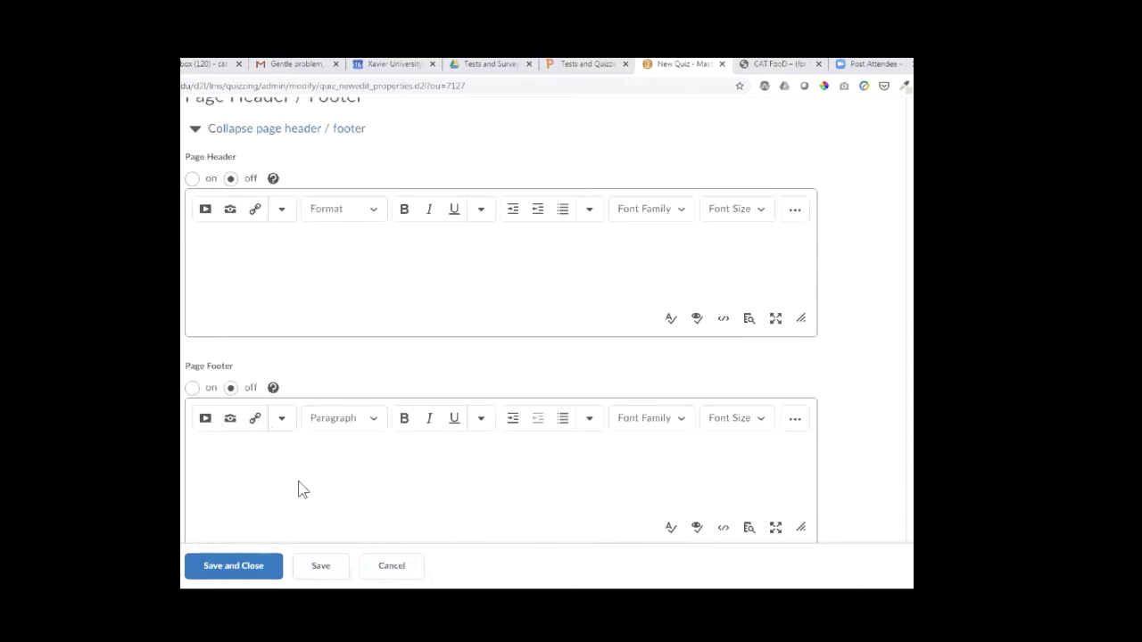
pyautogui.scroll(-4, 358, 499)
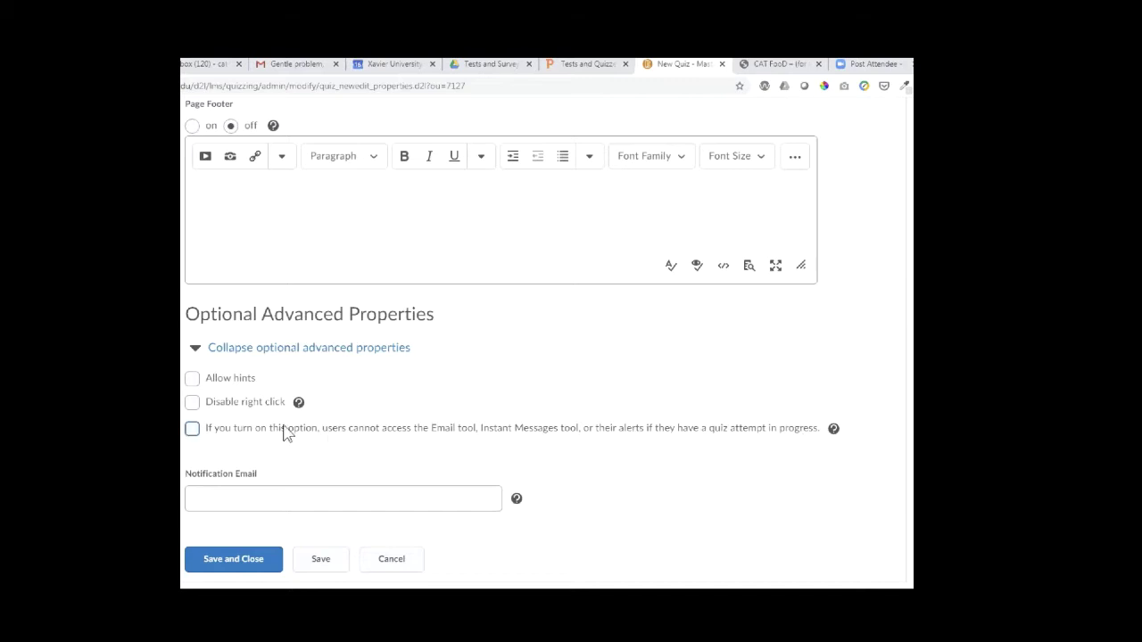
pyautogui.scroll(4, 545, 416)
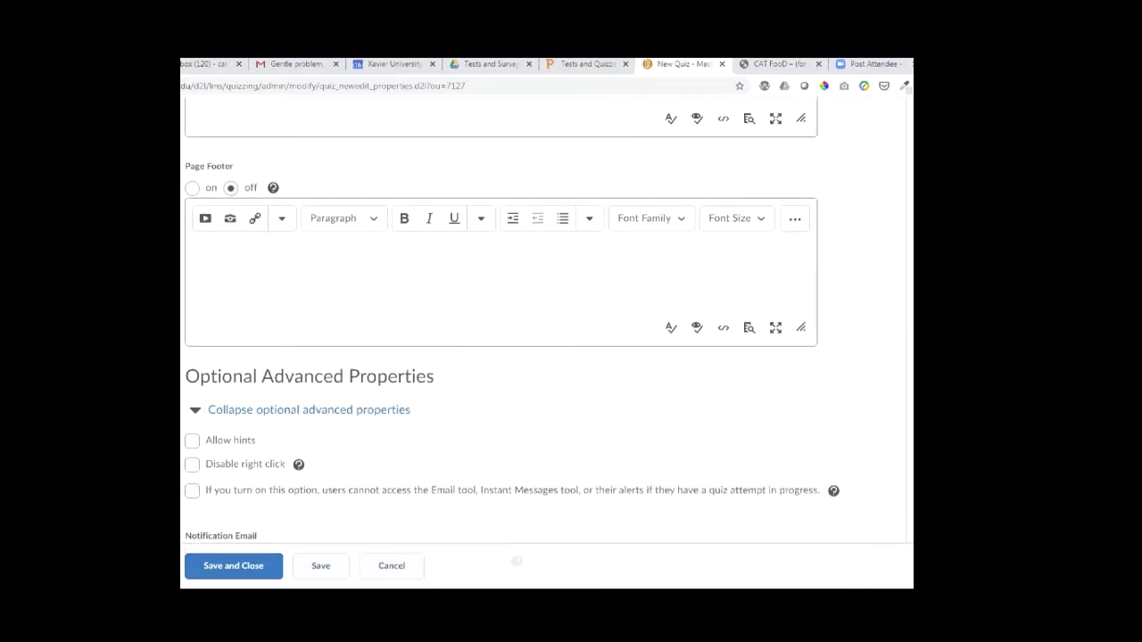
# Step: Open the question editor for Quiz 1, view the new quiz building experience notice and collapse it again
pyautogui.scroll(8, 192, 339)
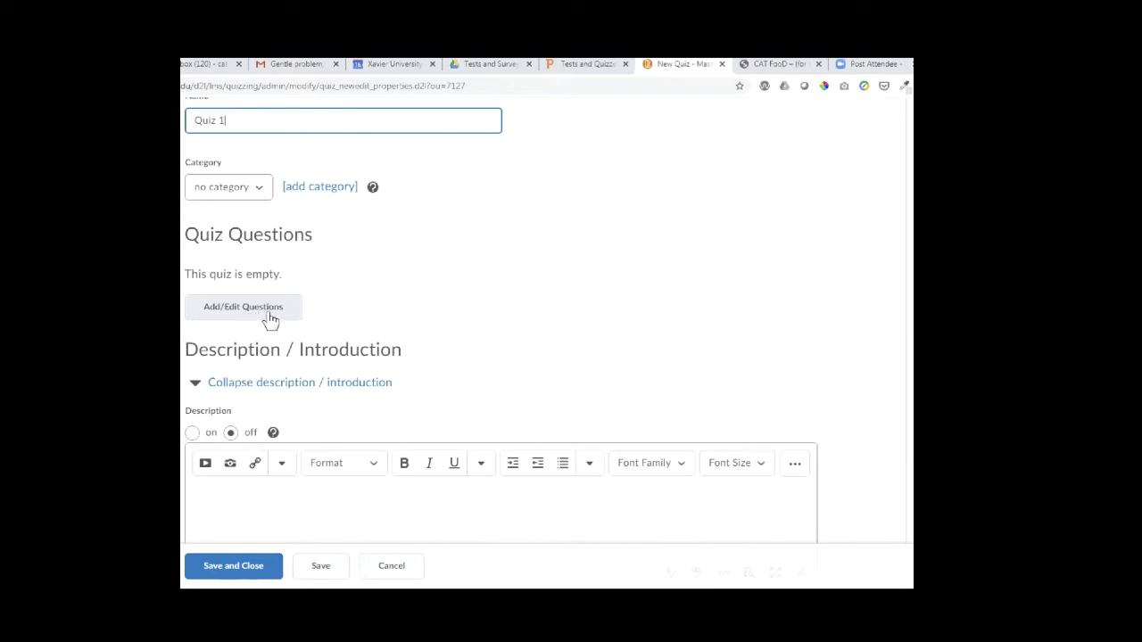
pyautogui.click(271, 320)
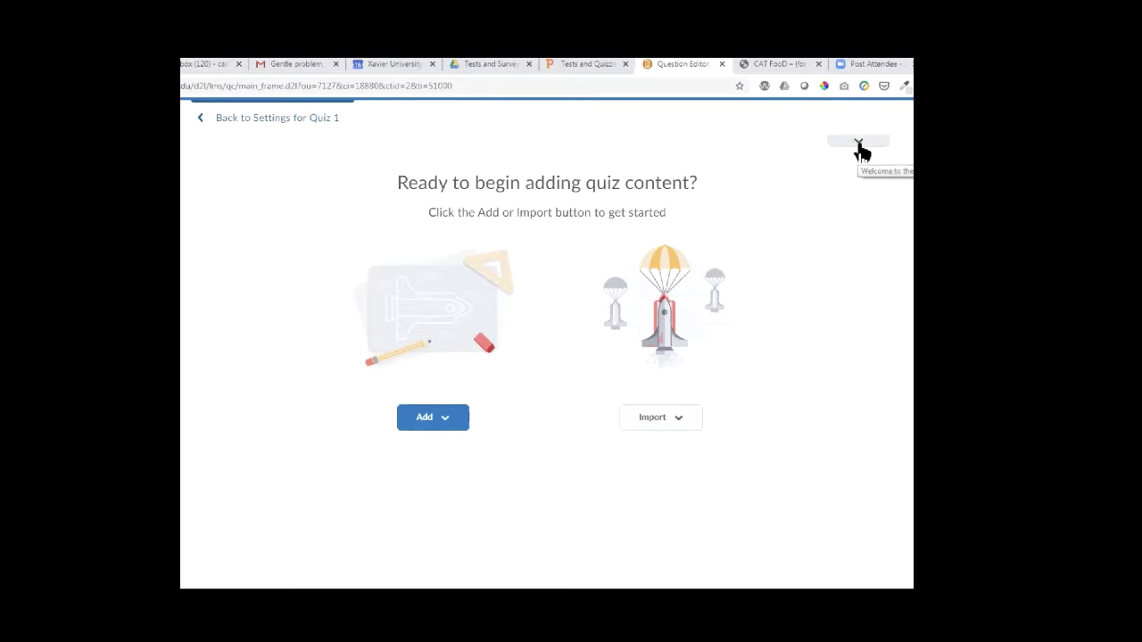
pyautogui.click(857, 149)
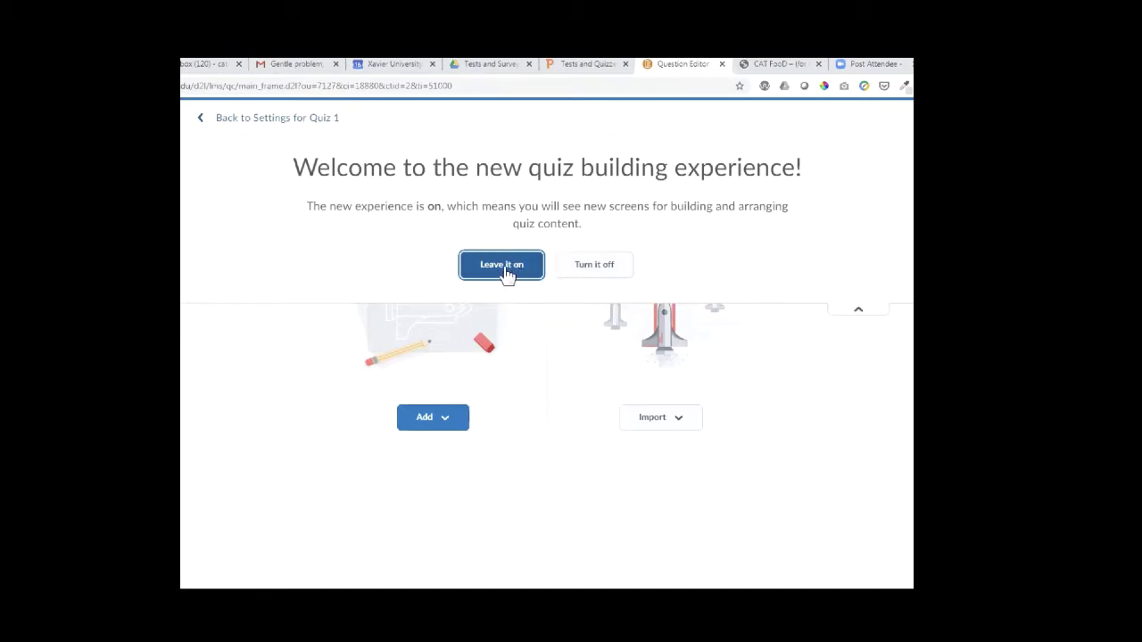
pyautogui.click(860, 314)
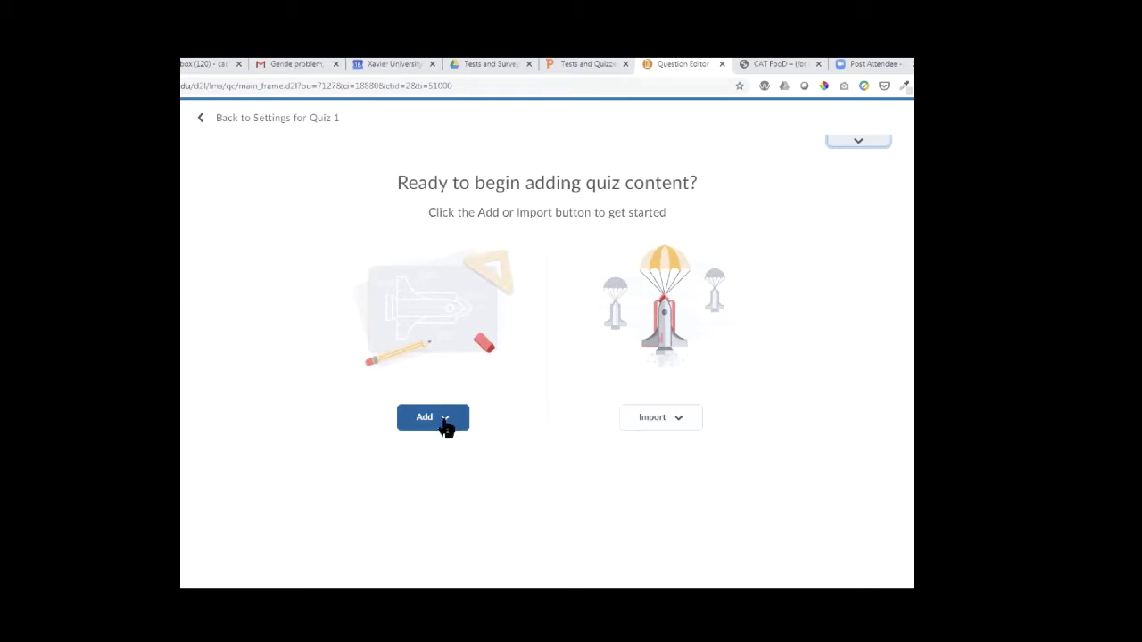
# Step: Look through the available question types and add a new Multiple Choice question to the quiz
pyautogui.click(446, 424)
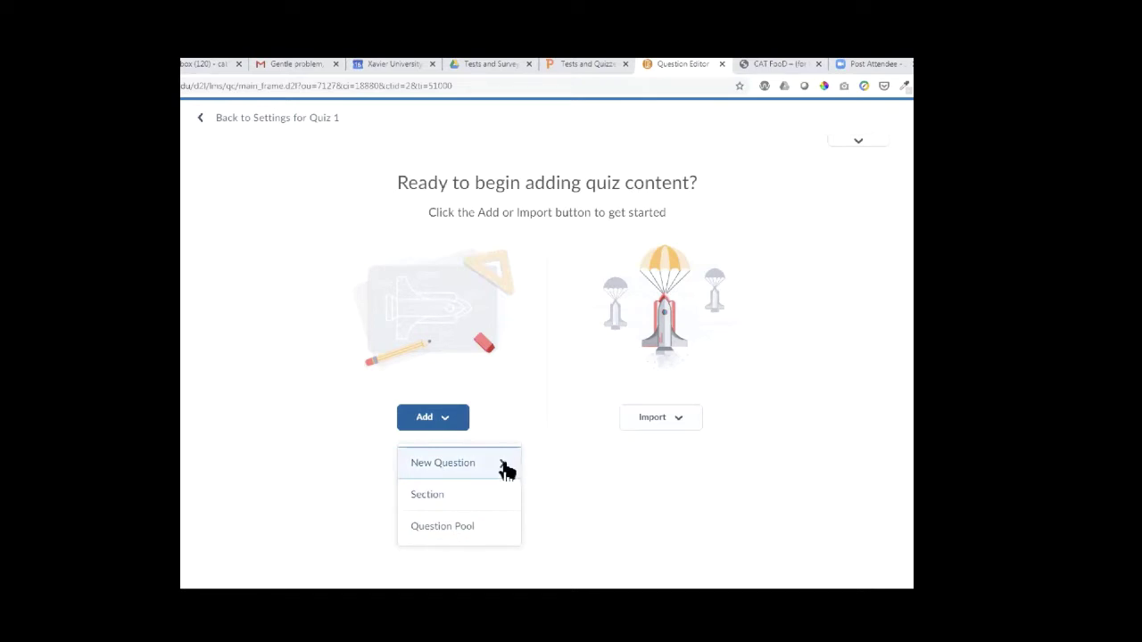
pyautogui.click(503, 470)
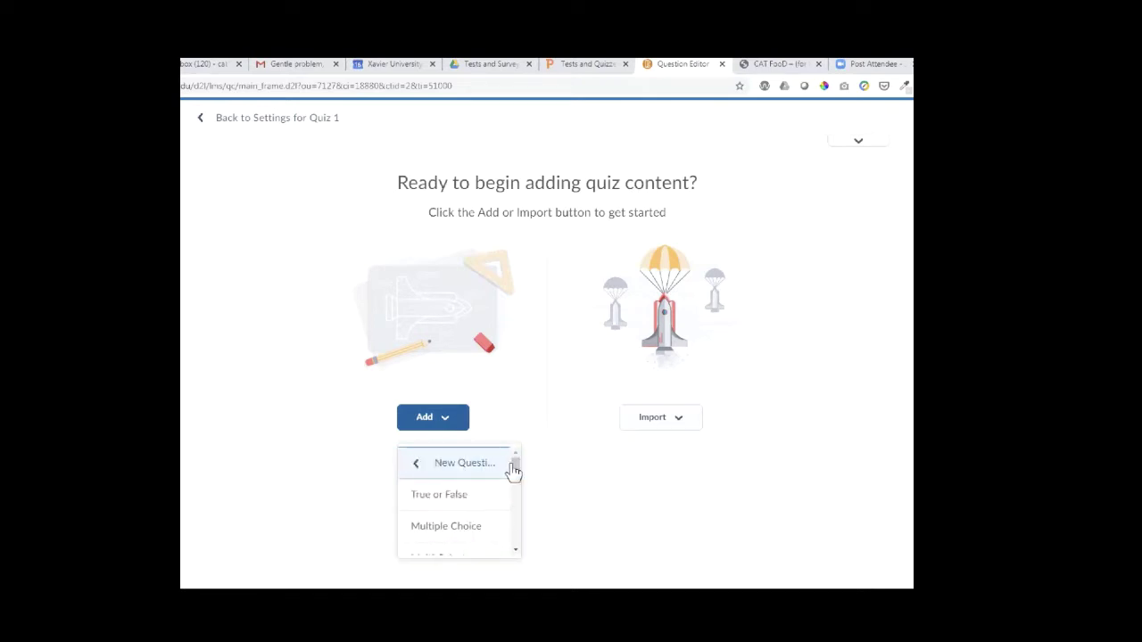
pyautogui.moveTo(520, 477); pyautogui.dragTo(520, 486)
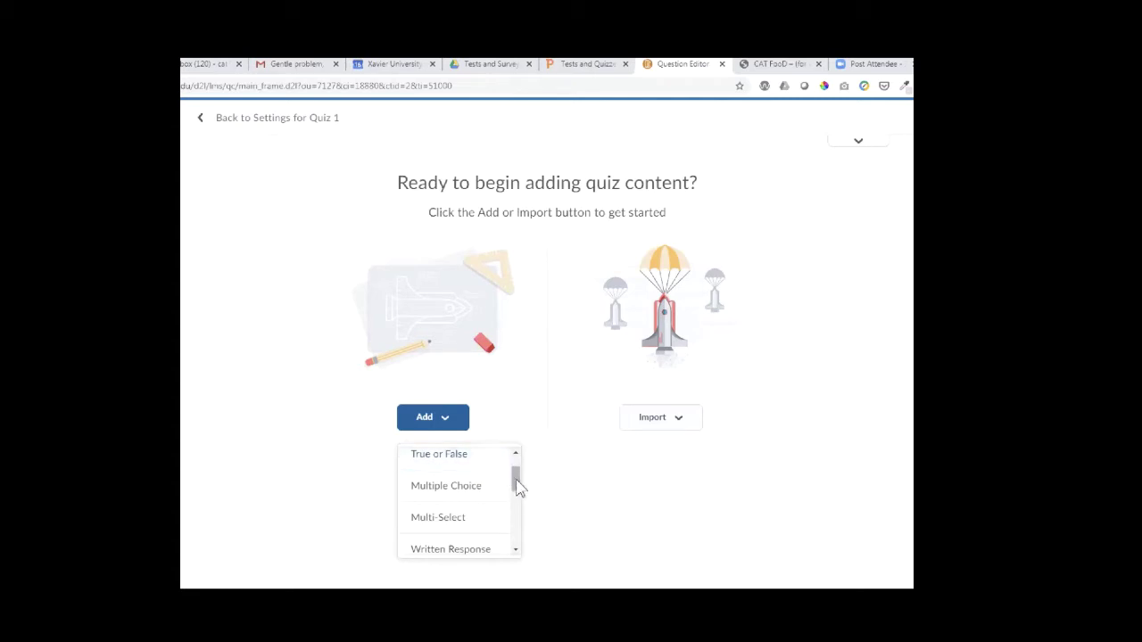
pyautogui.moveTo(515, 487); pyautogui.dragTo(464, 493)
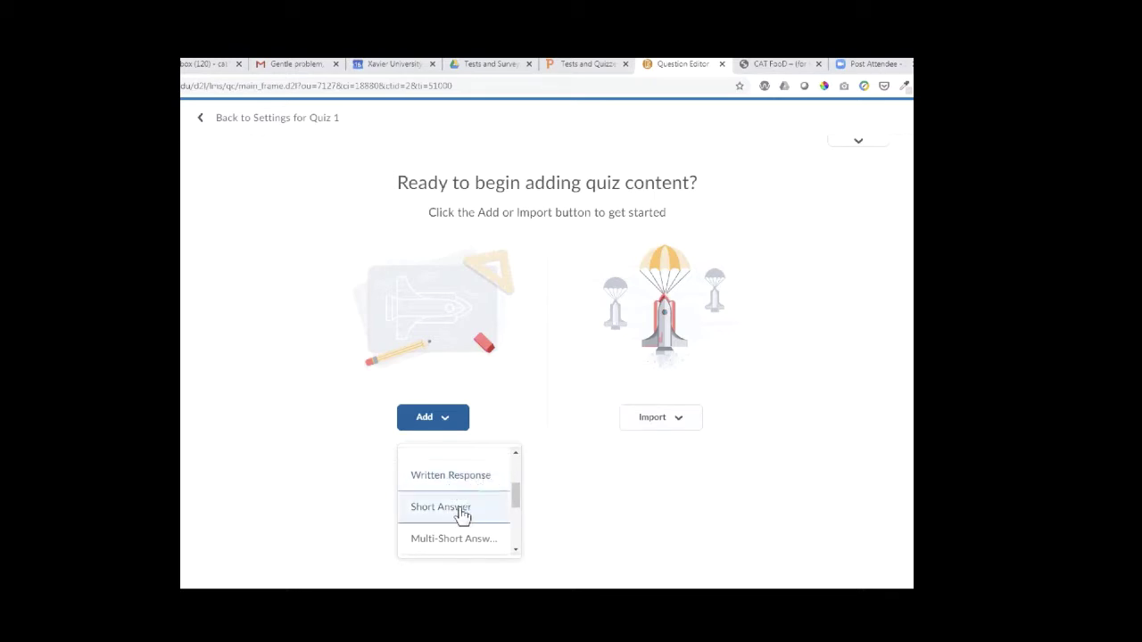
pyautogui.moveTo(520, 504); pyautogui.dragTo(526, 476)
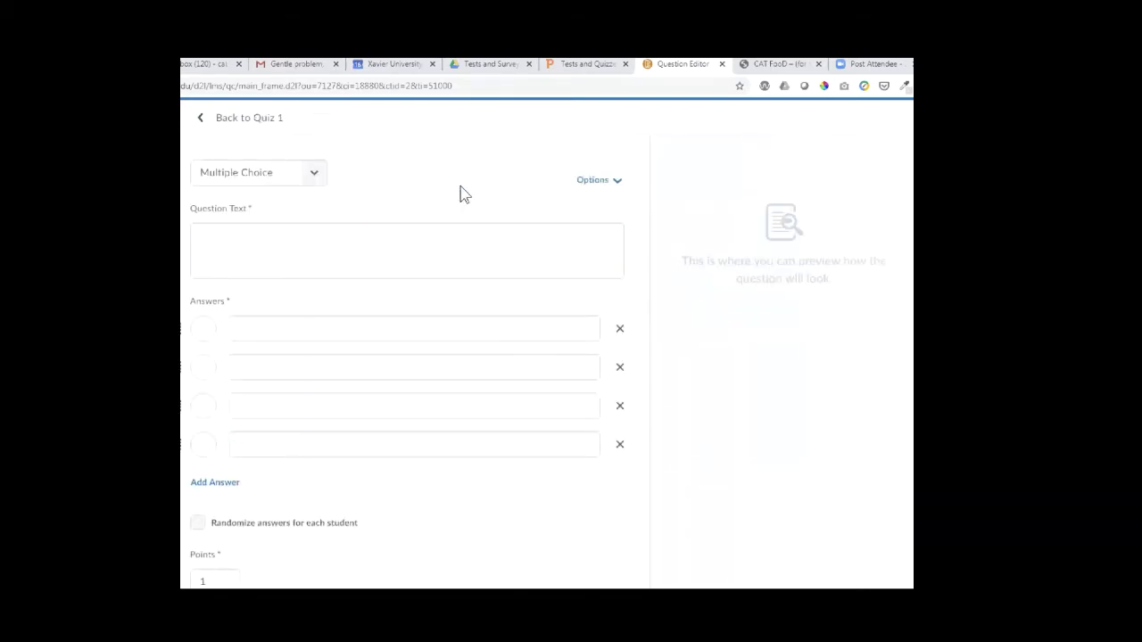
# Step: Enter "Xavier University is located in" as the question text
pyautogui.click(239, 237)
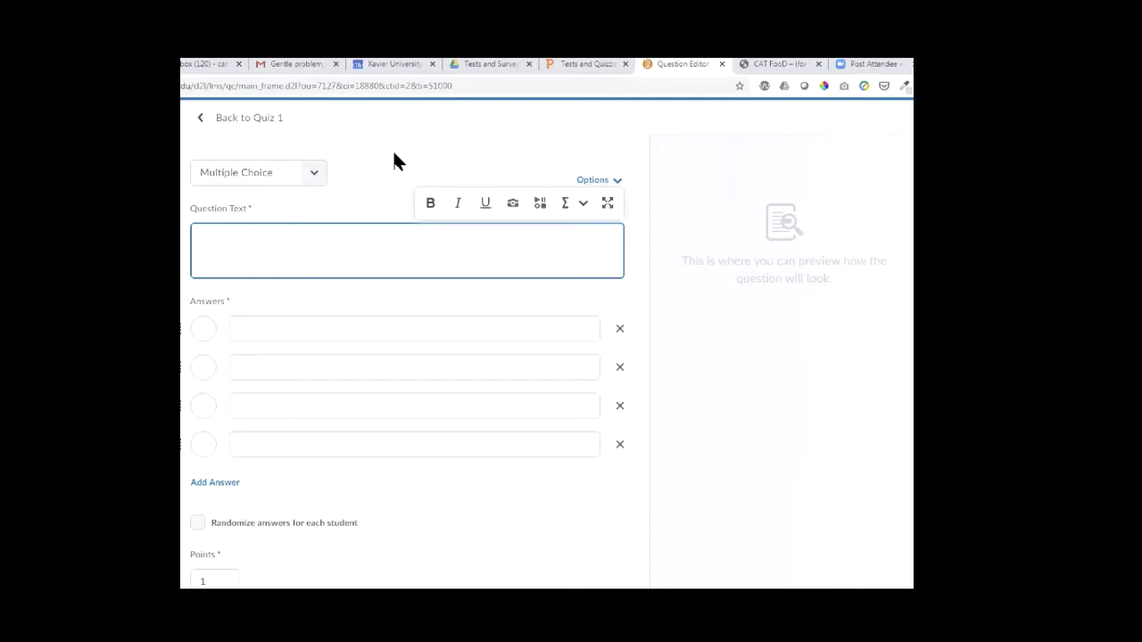
pyautogui.write('Xa')
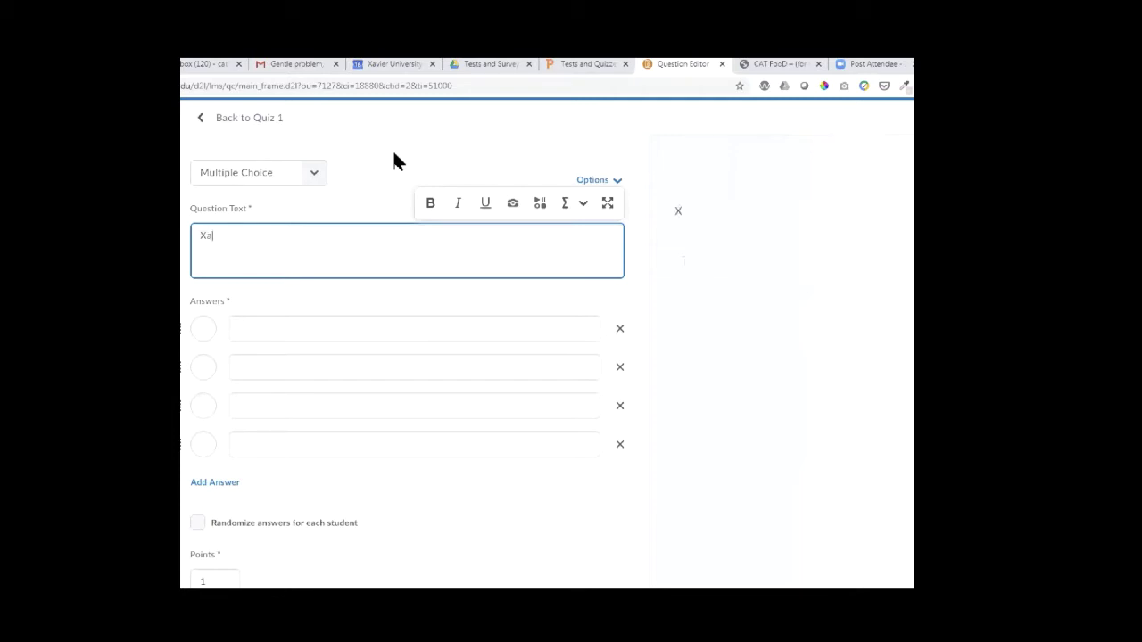
pyautogui.write('vier University is located in')
# Step: Enter Baton Rouge, New Orleans, Slidell and Gretna as the four answers and mark New Orleans as the correct one
pyautogui.click(287, 326)
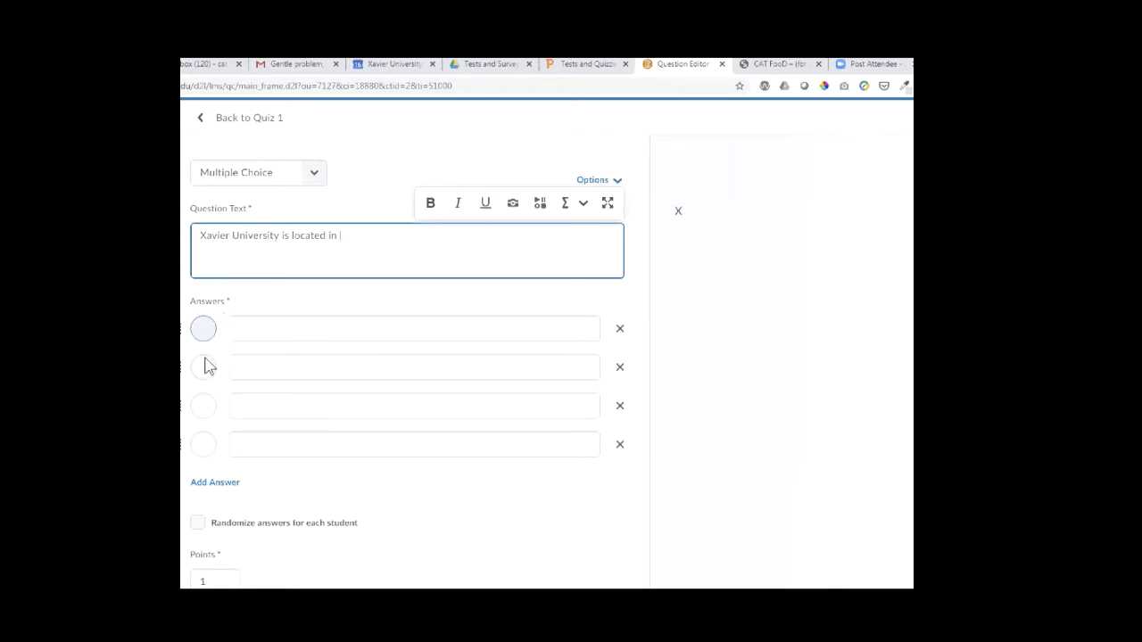
pyautogui.click(280, 330)
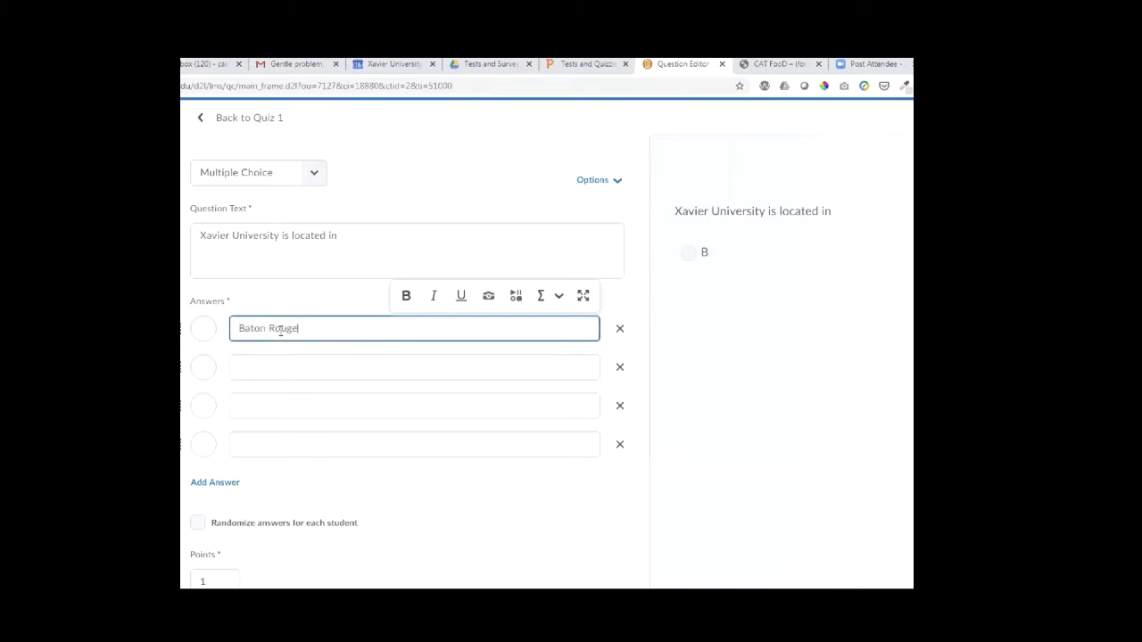
pyautogui.click(293, 368)
pyautogui.write('New Orleans')
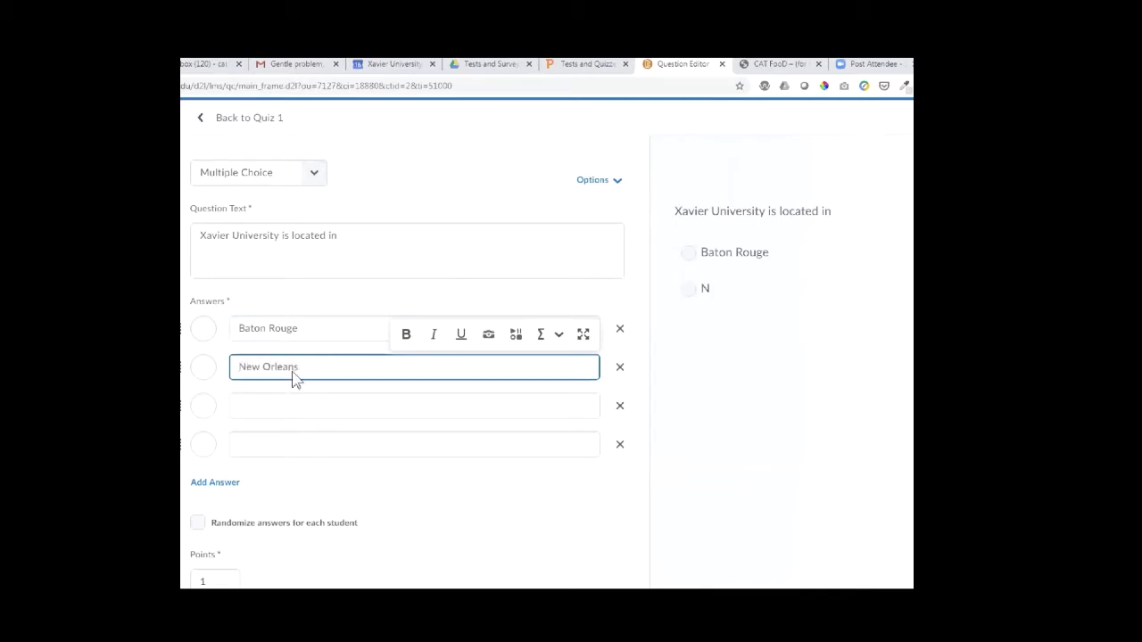
pyautogui.click(278, 410)
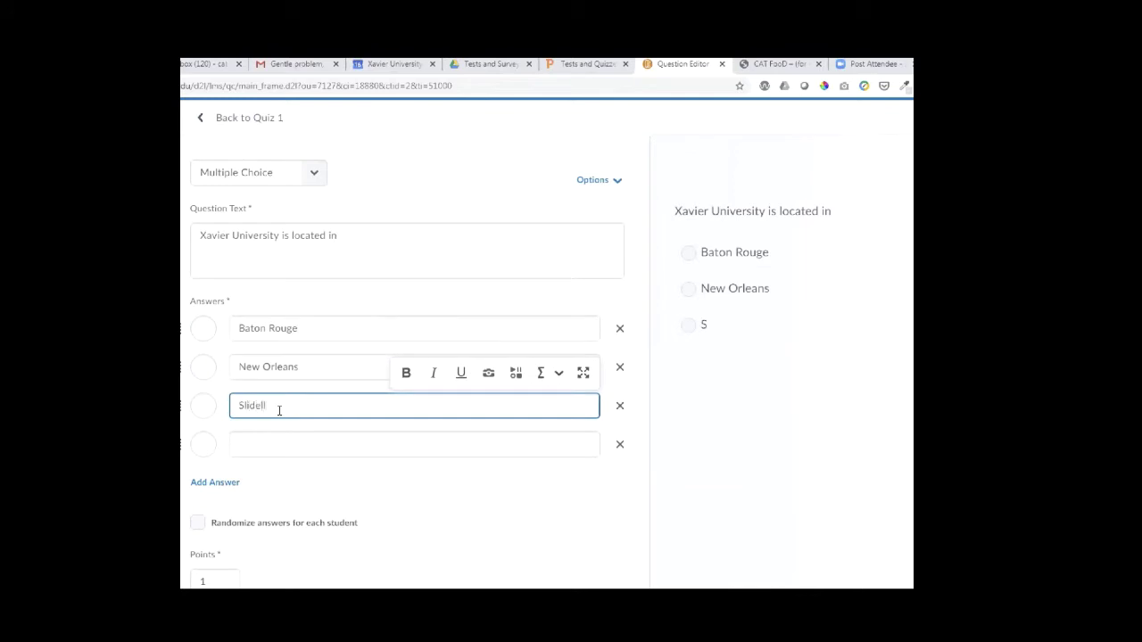
pyautogui.click(315, 448)
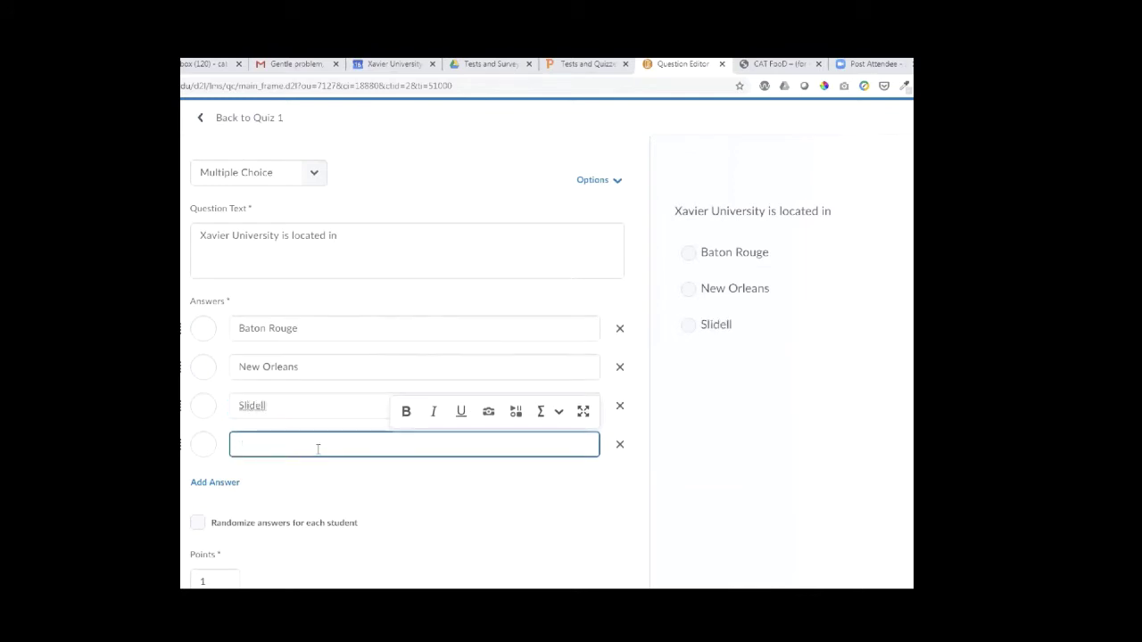
pyautogui.write('Gretna')
pyautogui.click(204, 369)
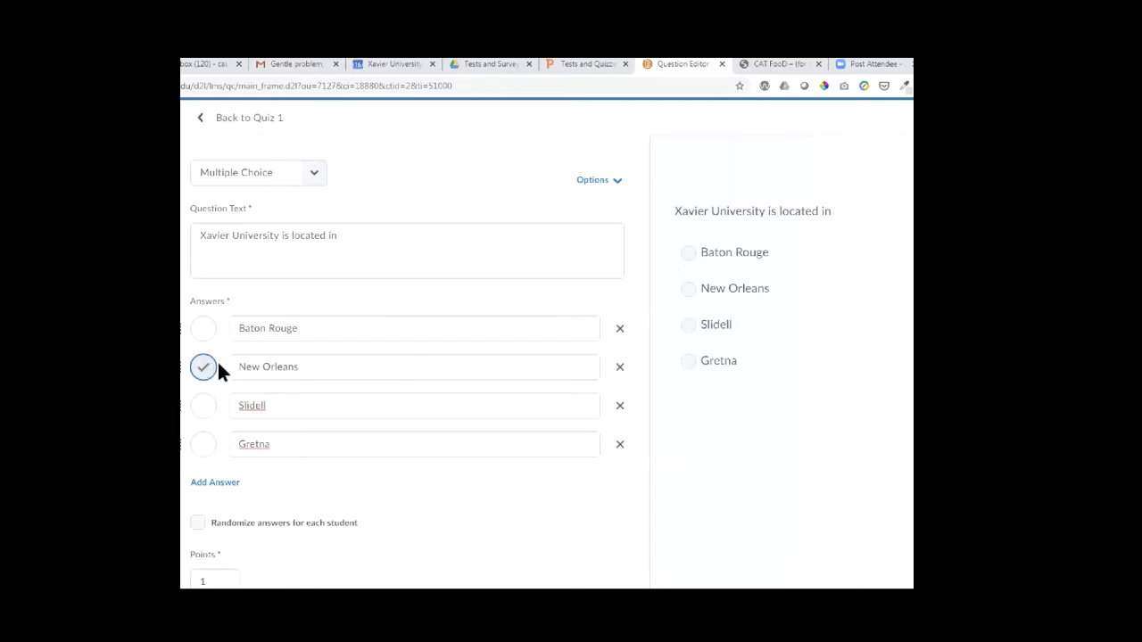
pyautogui.click(235, 332)
# Step: Set the points for the Xavier University location question to 5
pyautogui.scroll(-1, 267, 481)
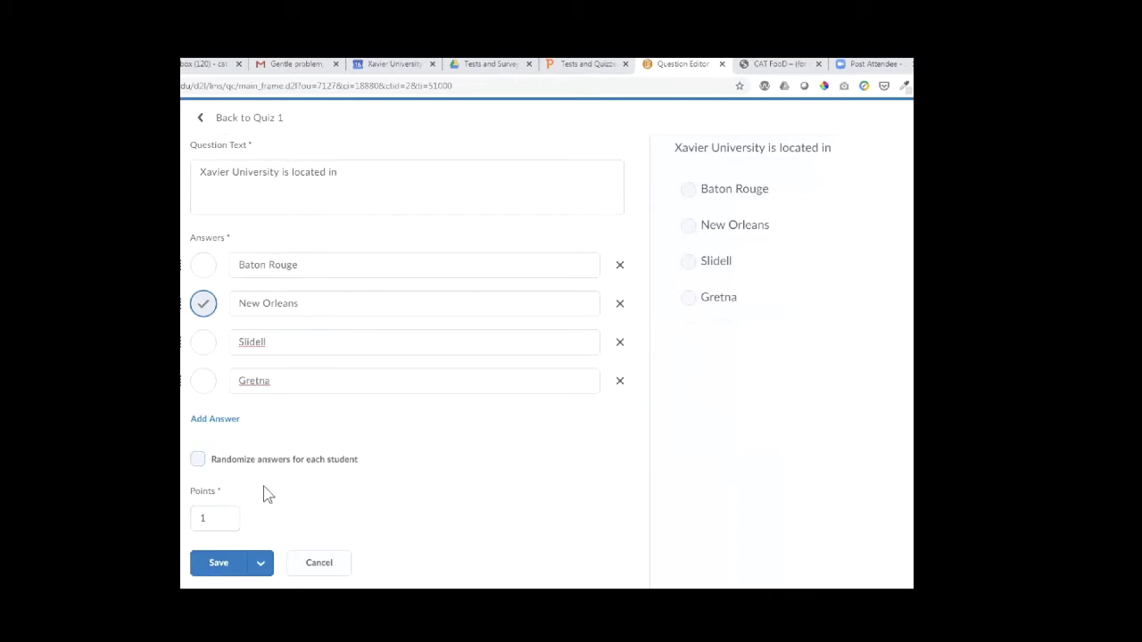
pyautogui.click(214, 527)
pyautogui.moveTo(219, 517); pyautogui.dragTo(193, 519)
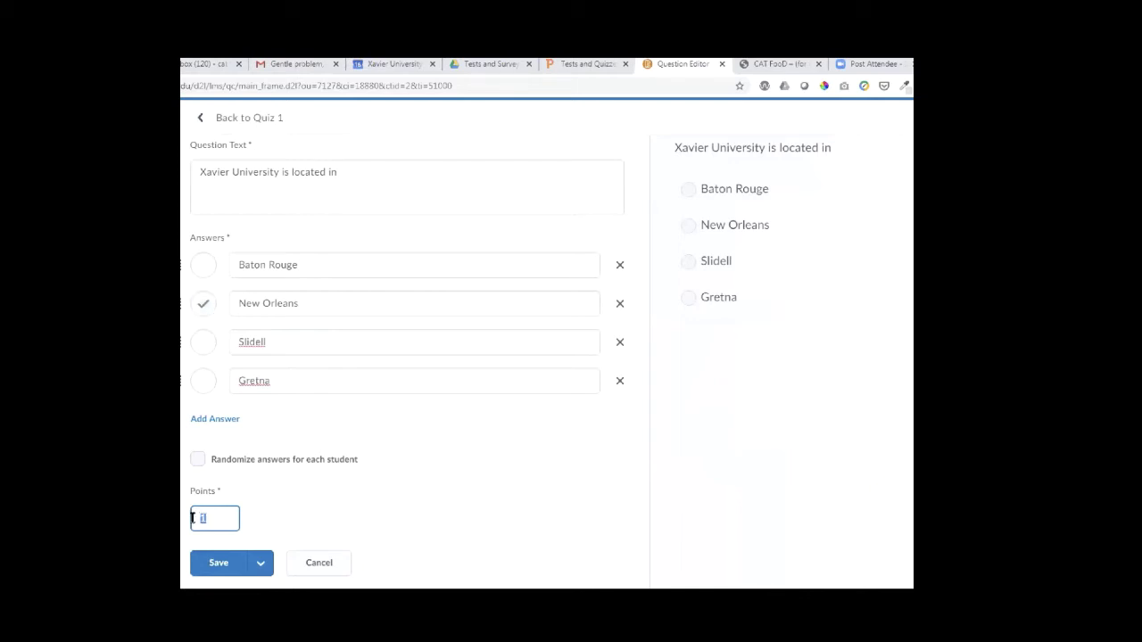
pyautogui.write('5')
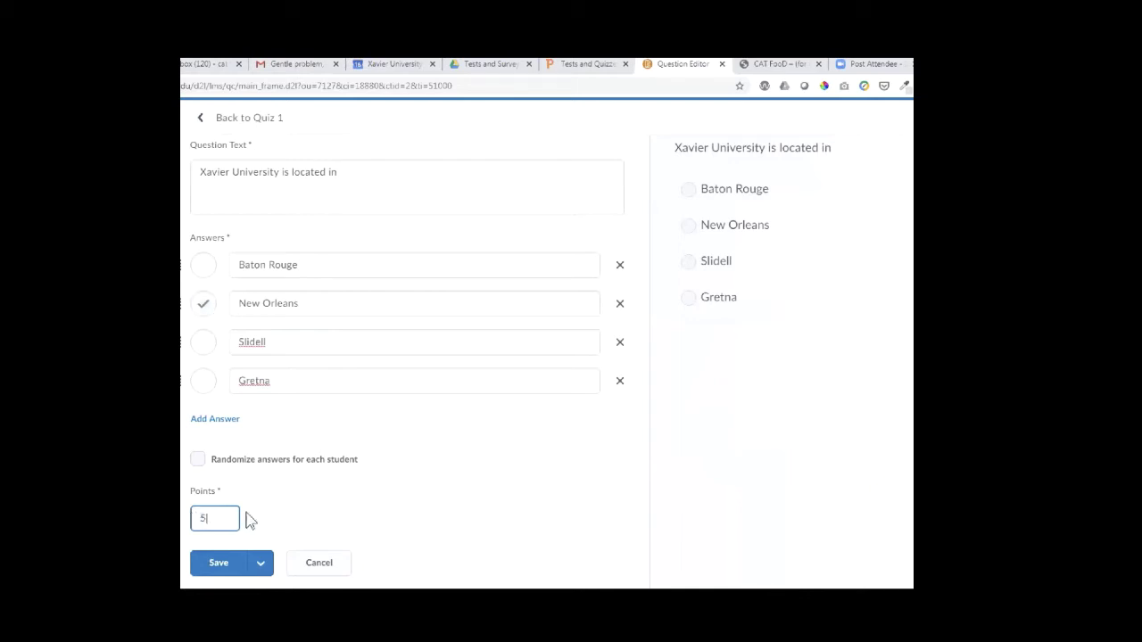
# Step: Look at the additional save options, the file sources for inserting an image, and the equation types available for the question text
pyautogui.click(263, 569)
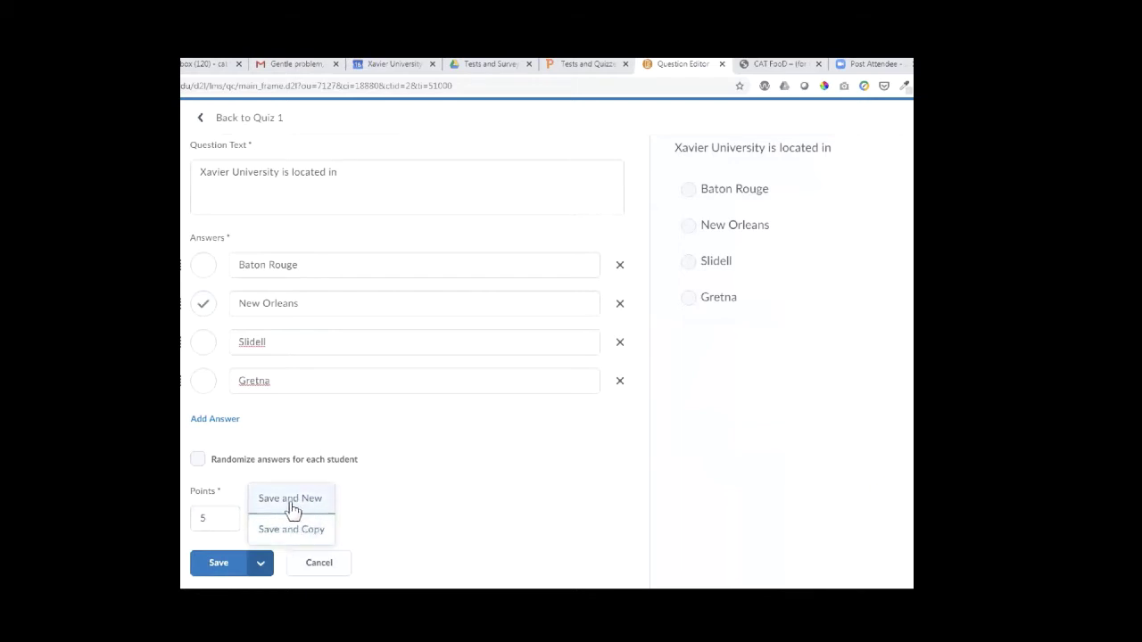
pyautogui.click(455, 545)
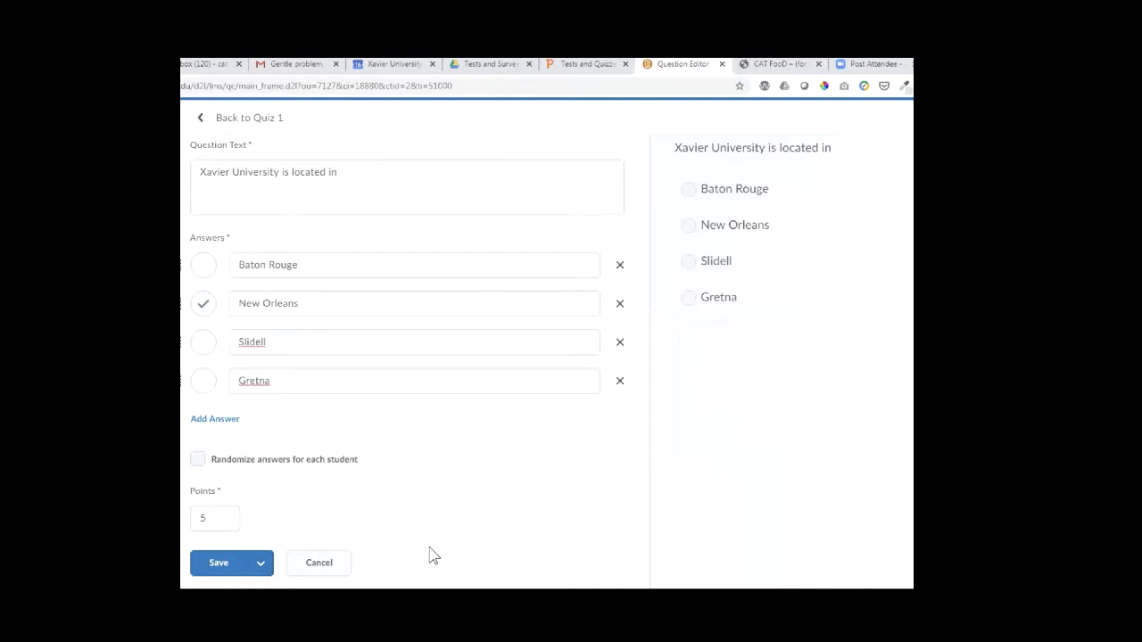
pyautogui.scroll(2, 434, 554)
pyautogui.click(369, 234)
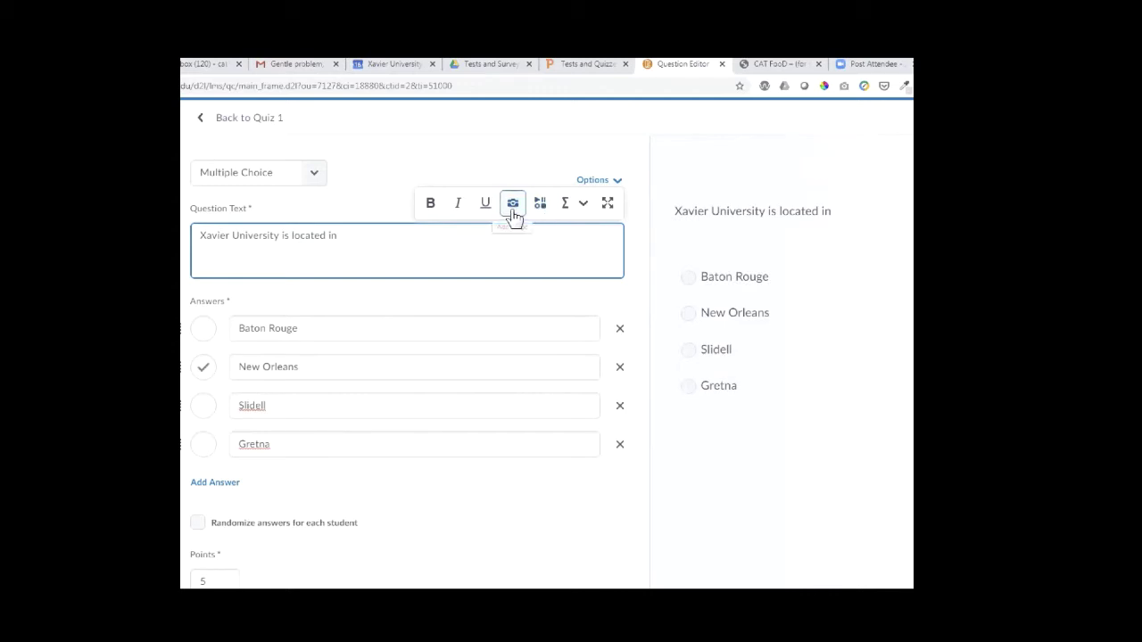
pyautogui.click(514, 205)
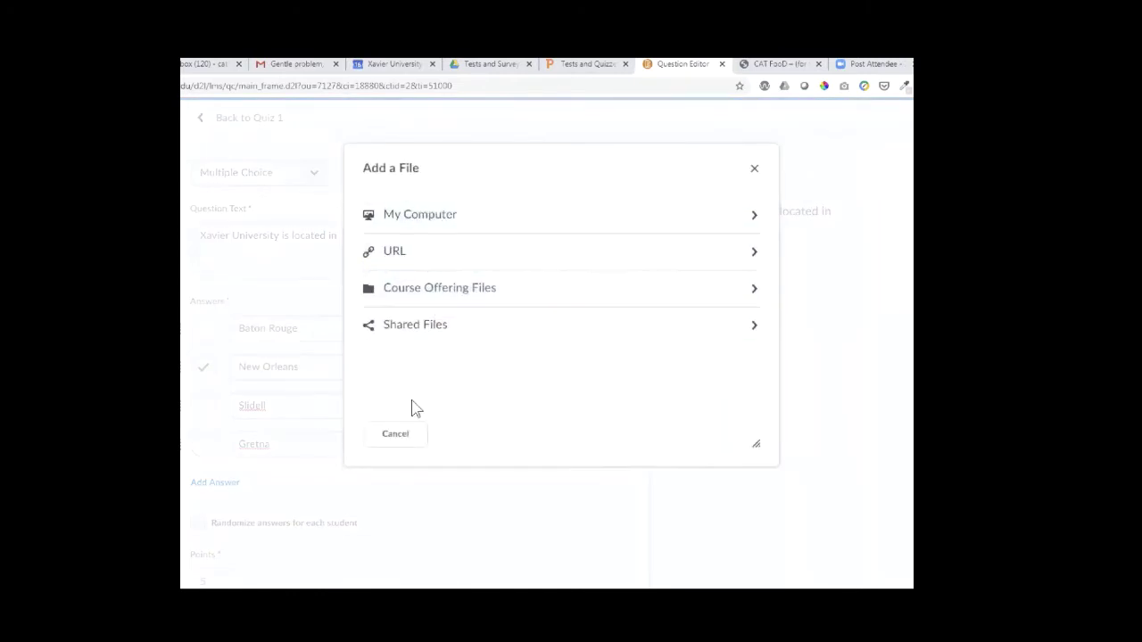
pyautogui.click(416, 433)
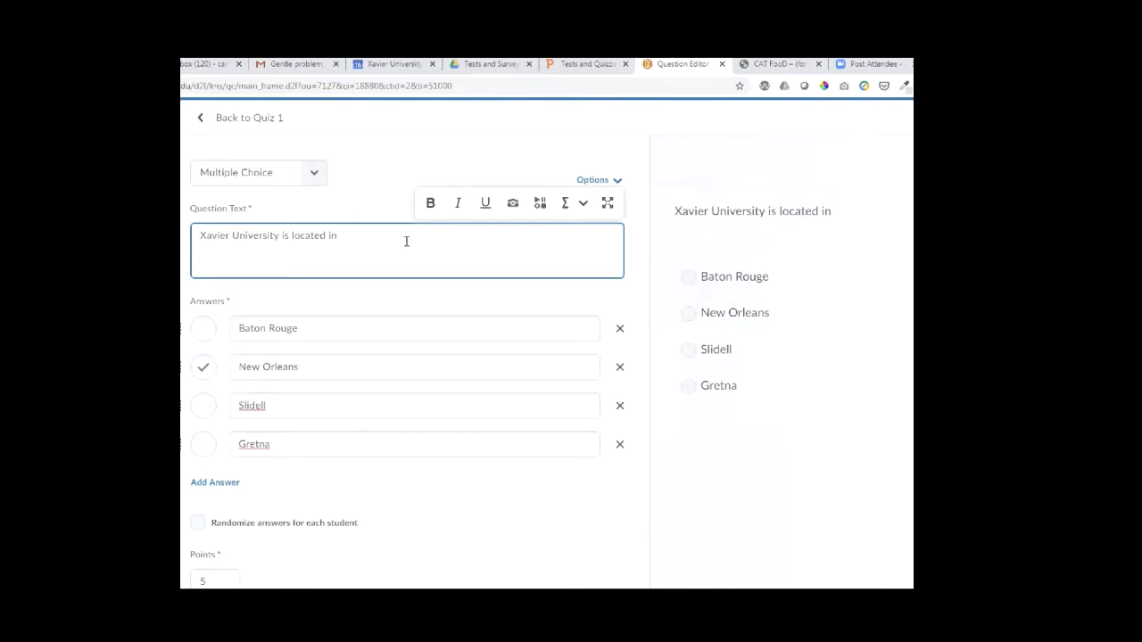
pyautogui.click(583, 206)
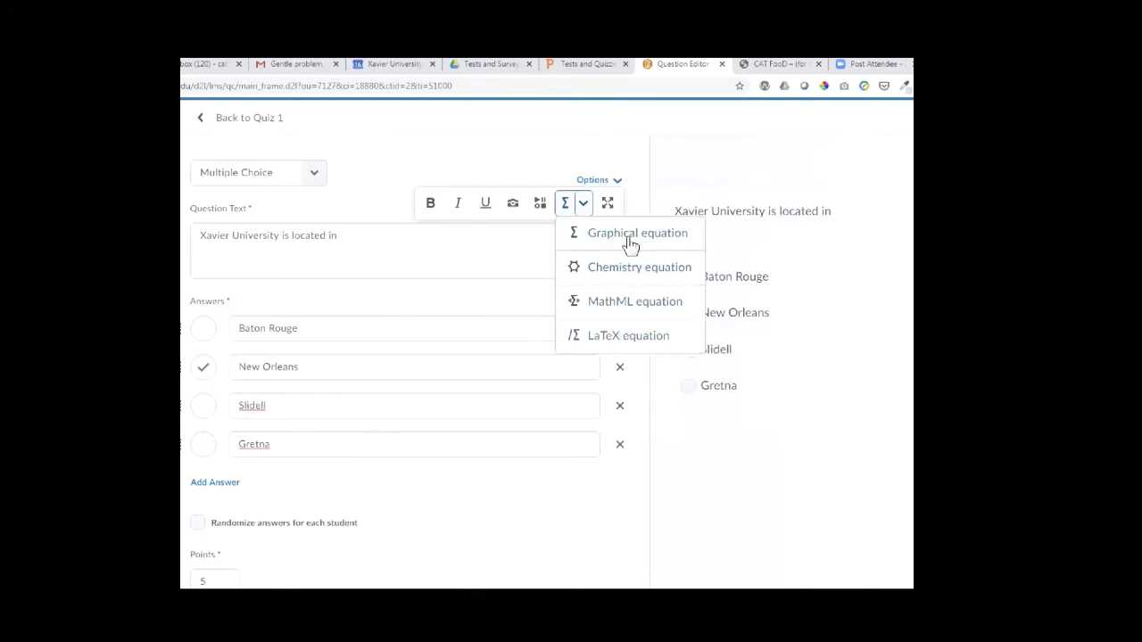
pyautogui.click(390, 254)
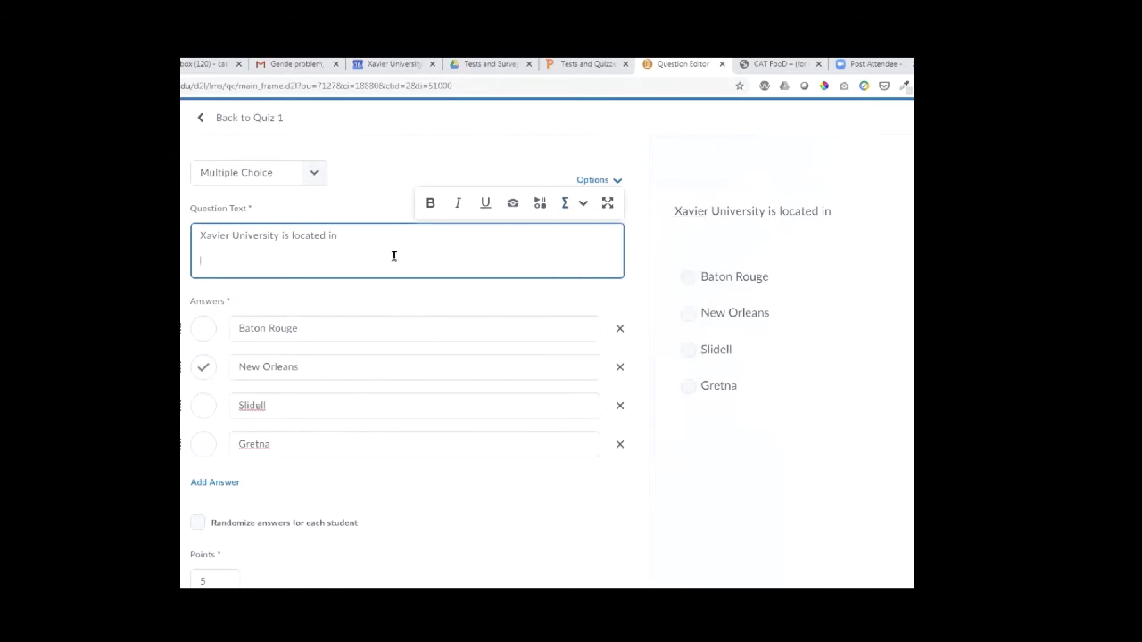
# Step: Save the location question and start a new blank multiple choice question
pyautogui.scroll(-1, 405, 330)
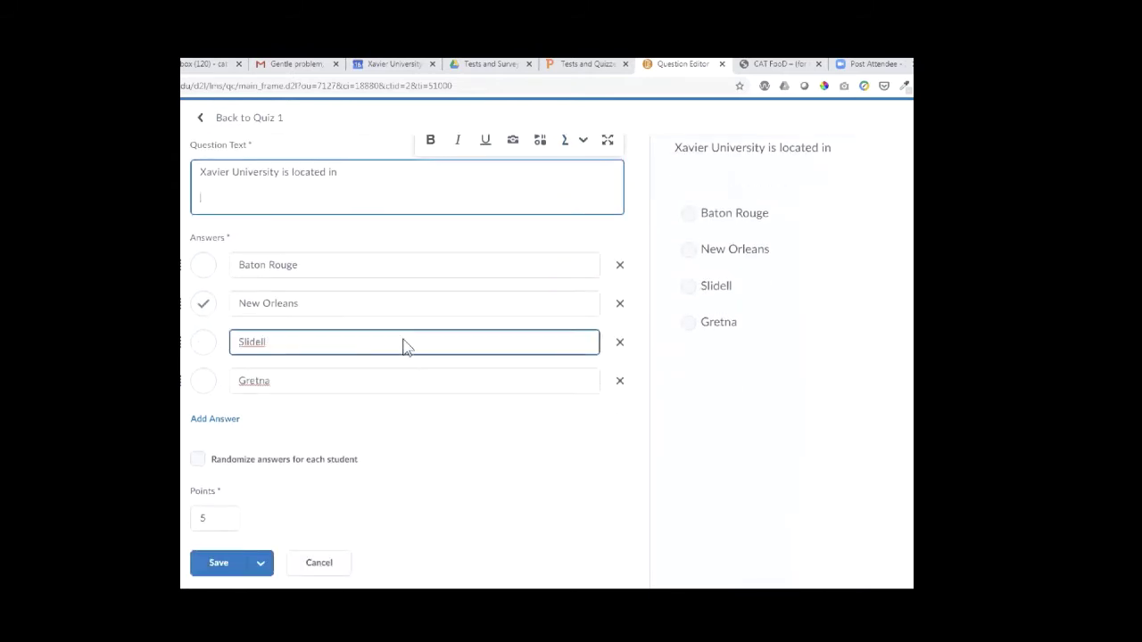
pyautogui.click(262, 571)
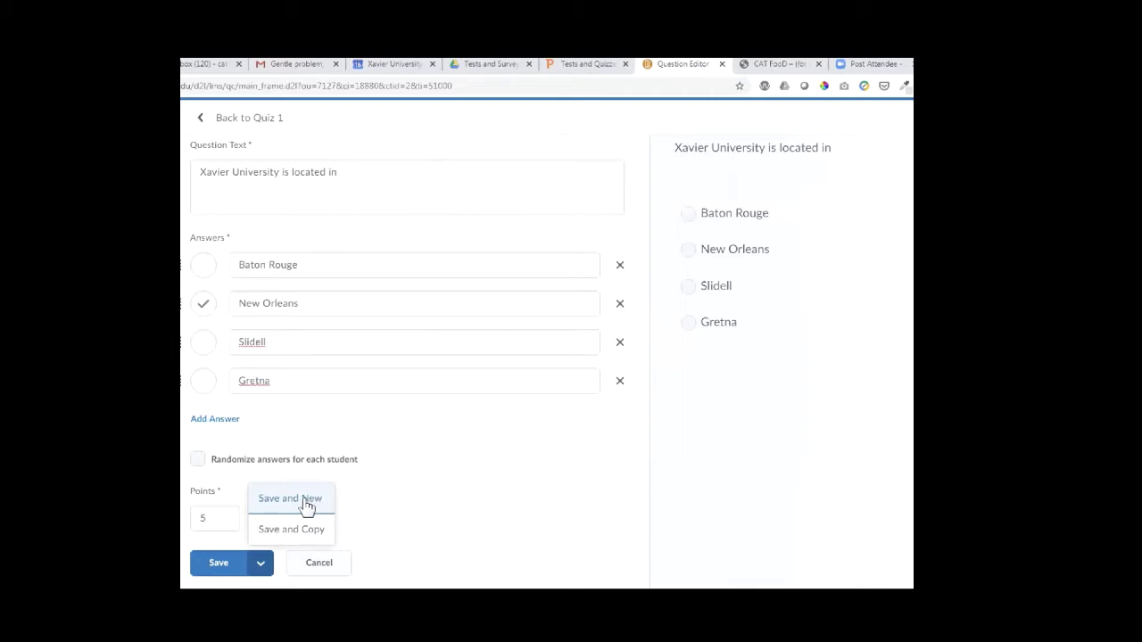
pyautogui.click(232, 571)
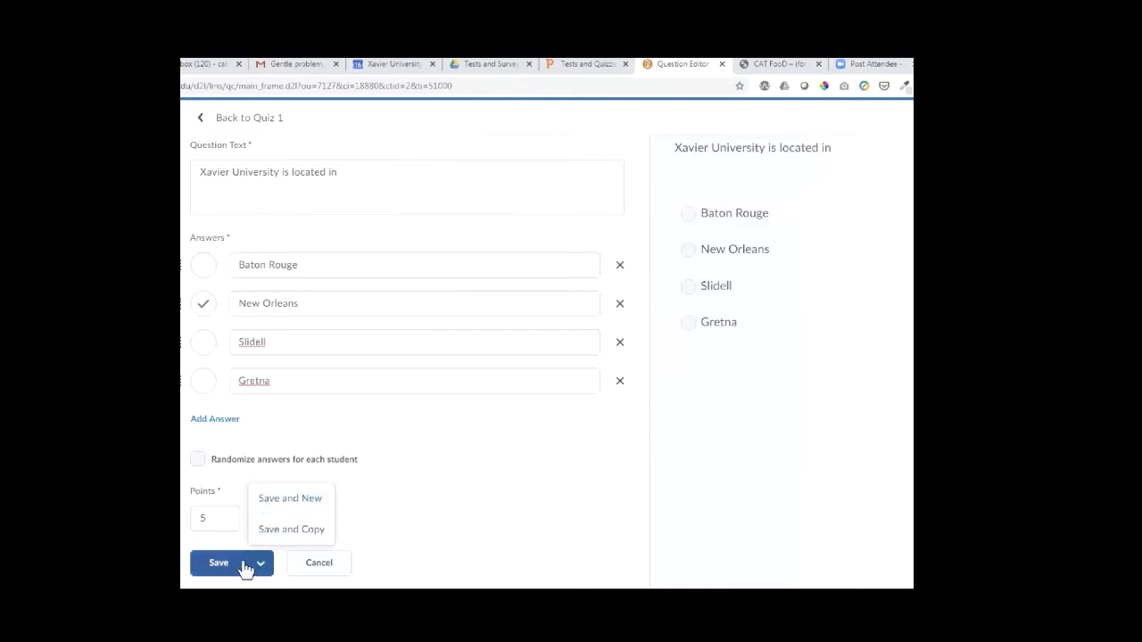
pyautogui.click(306, 507)
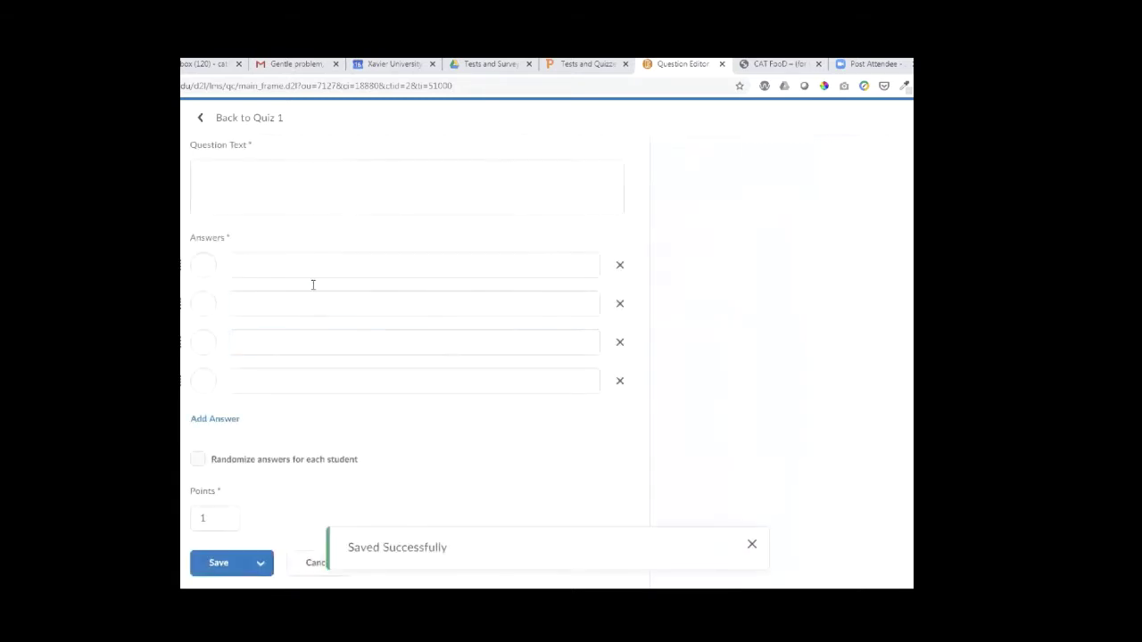
# Step: Enter "Xavier University was founded by" as the question text
pyautogui.click(314, 186)
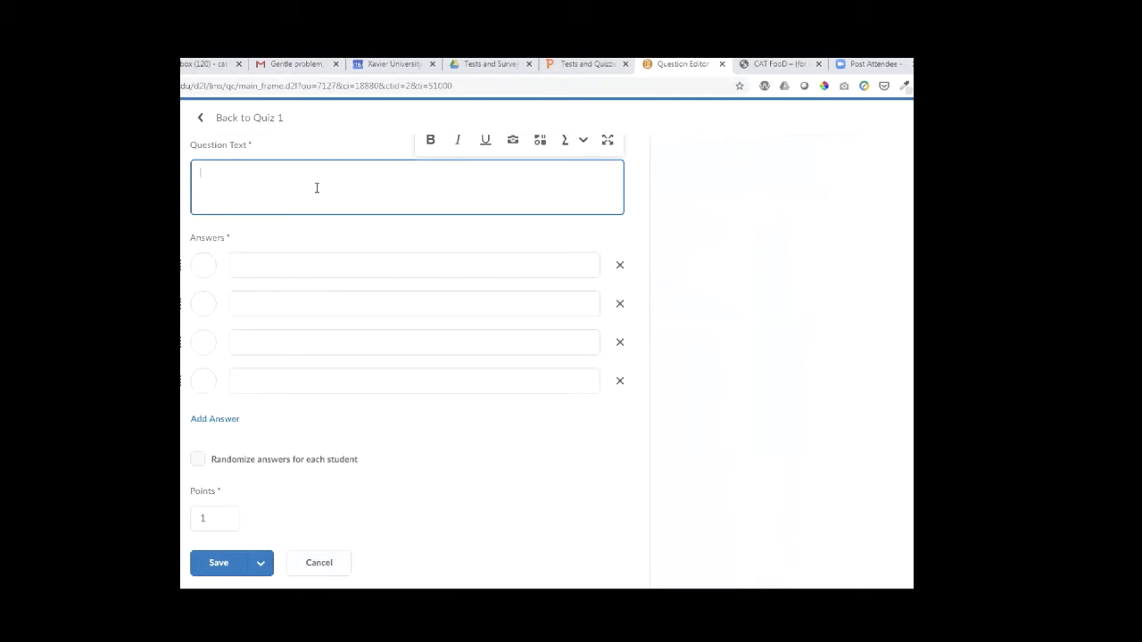
pyautogui.write('Things are')
pyautogui.press('BackSpace')
pyautogui.press('BackSpace')
pyautogui.press('BackSpace')
pyautogui.press('BackSpace')
pyautogui.press('BackSpace')
pyautogui.press('BackSpace')
pyautogui.write('Xavier University was founded by')
# Step: Enter Pope John Paul as the first answer and Katharine Drexel as the second
pyautogui.click(320, 264)
pyautogui.write('Po')
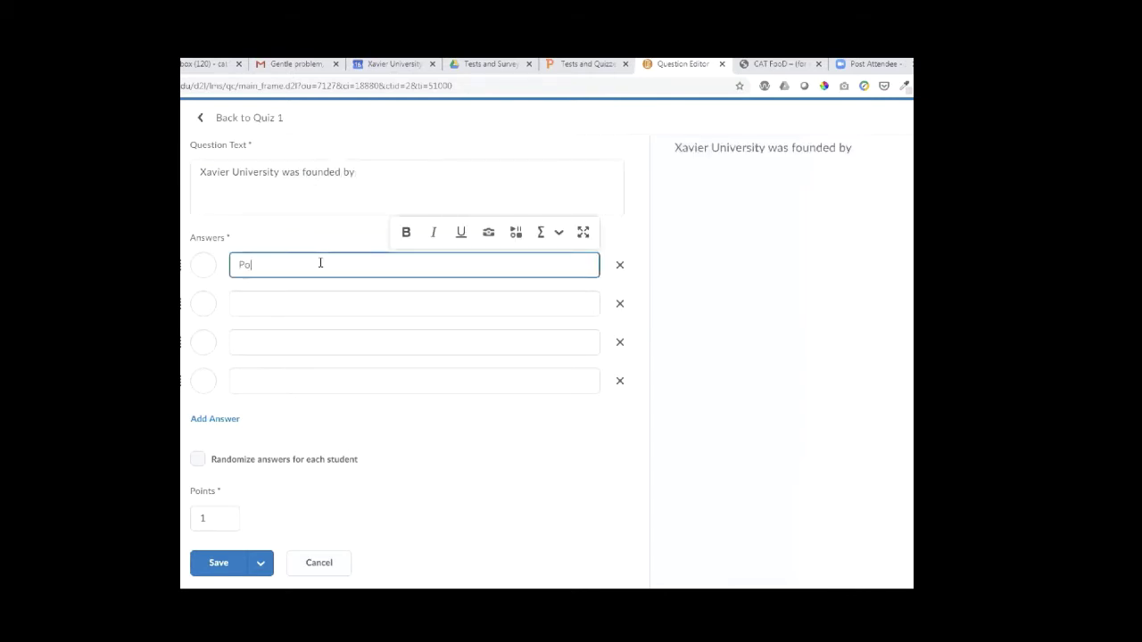
pyautogui.write('pe John Paul')
pyautogui.click(250, 303)
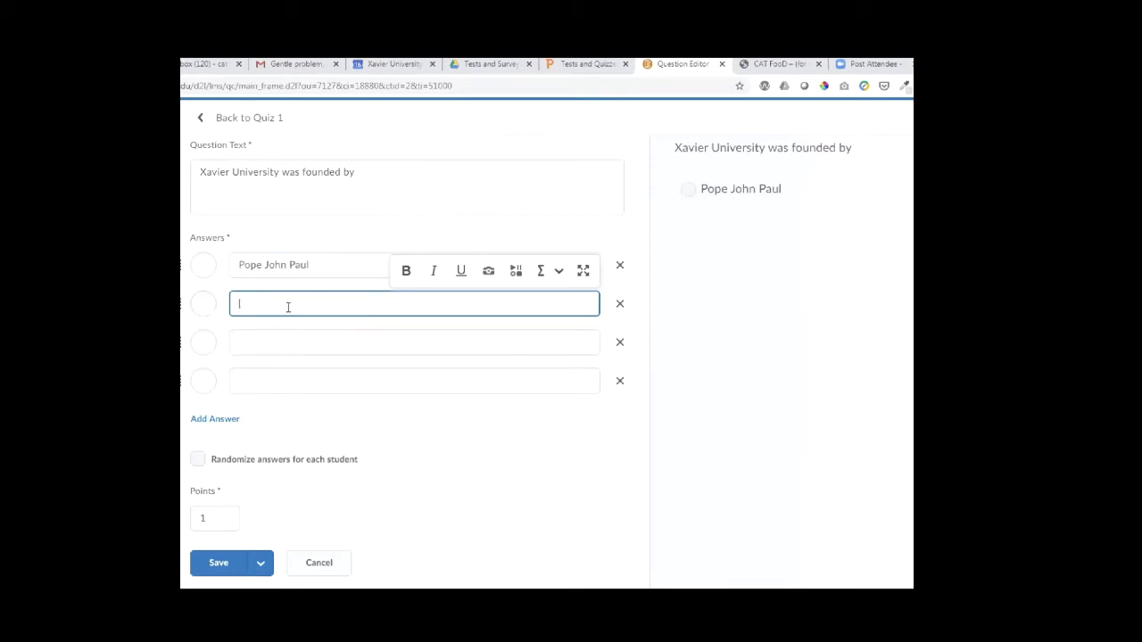
pyautogui.write('Katharine Drexel')
# Step: Enter John Doe as the third answer and Santa Claus as the fourth
pyautogui.click(301, 341)
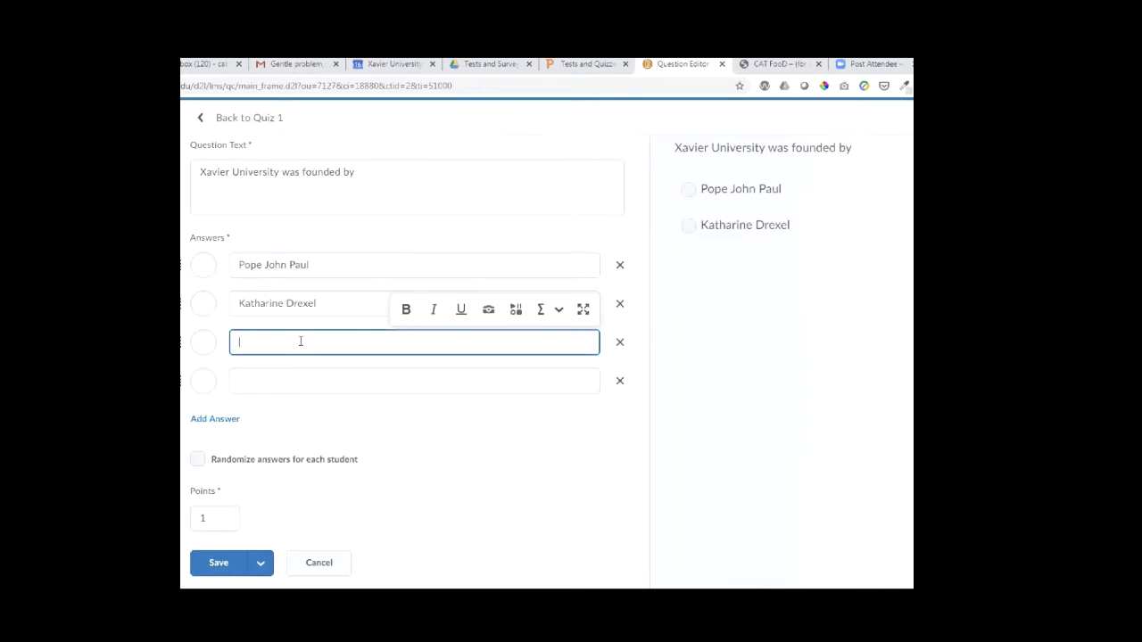
pyautogui.write('John')
pyautogui.press('BackSpace')
pyautogui.press('BackSpace')
pyautogui.write('hn Doe')
pyautogui.click(330, 381)
pyautogui.write('Santa')
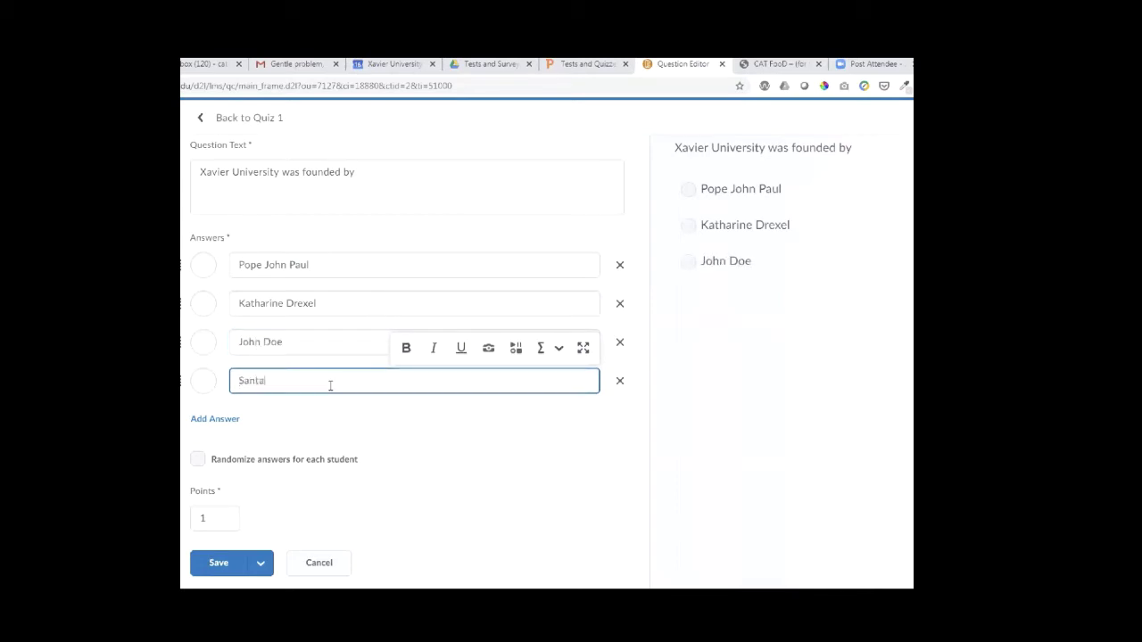
pyautogui.write('l Clause')
pyautogui.press('BackSpace')
# Step: Mark Katharine Drexel as the correct answer and move it to the end of the answer list
pyautogui.click(205, 302)
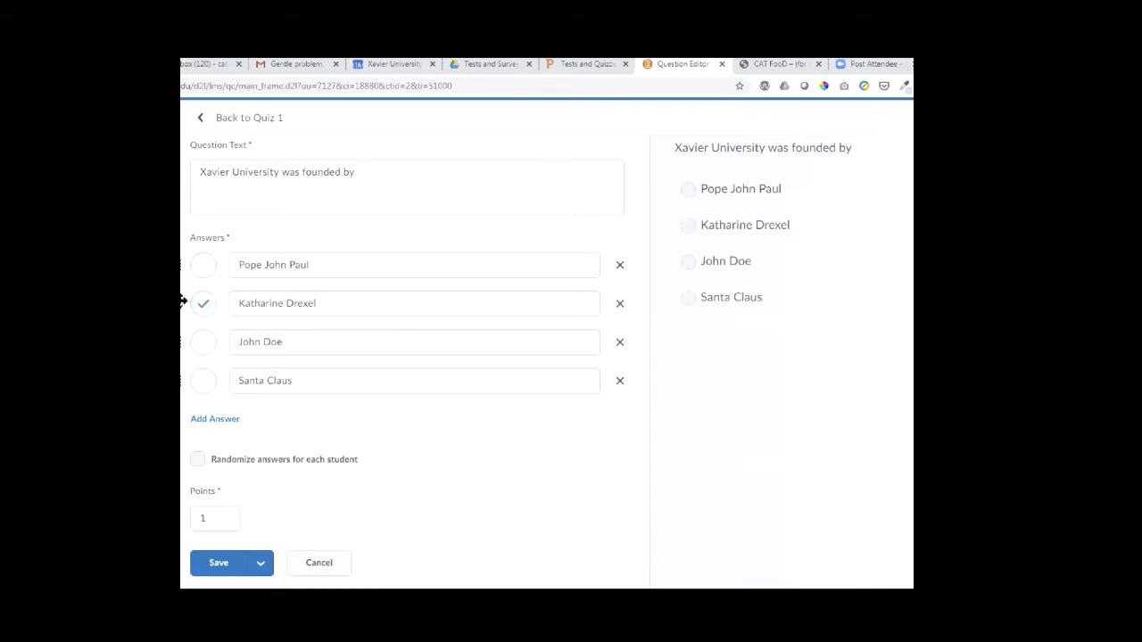
pyautogui.moveTo(182, 302); pyautogui.dragTo(183, 381)
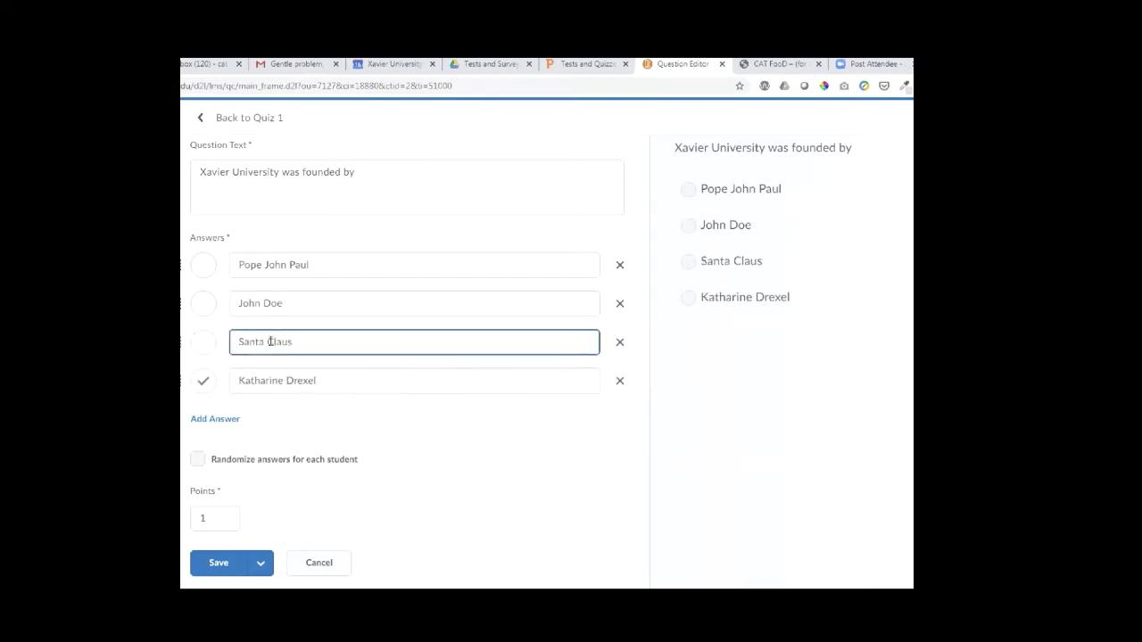
# Step: Save the founder question and add a new Short Answer question to Quiz 1
pyautogui.click(214, 567)
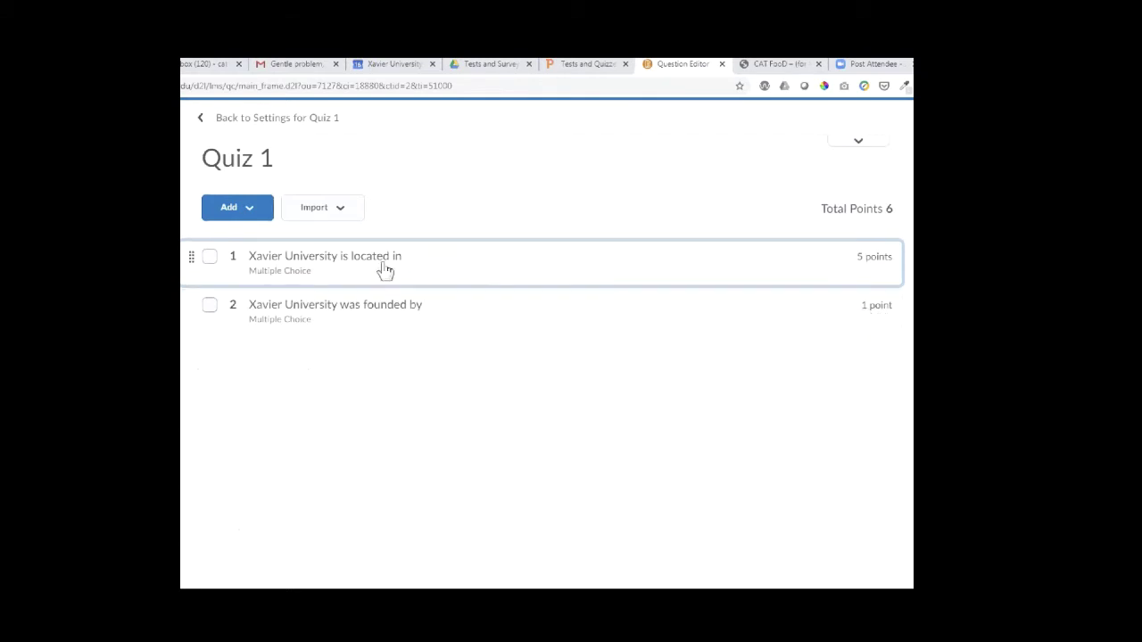
pyautogui.click(239, 214)
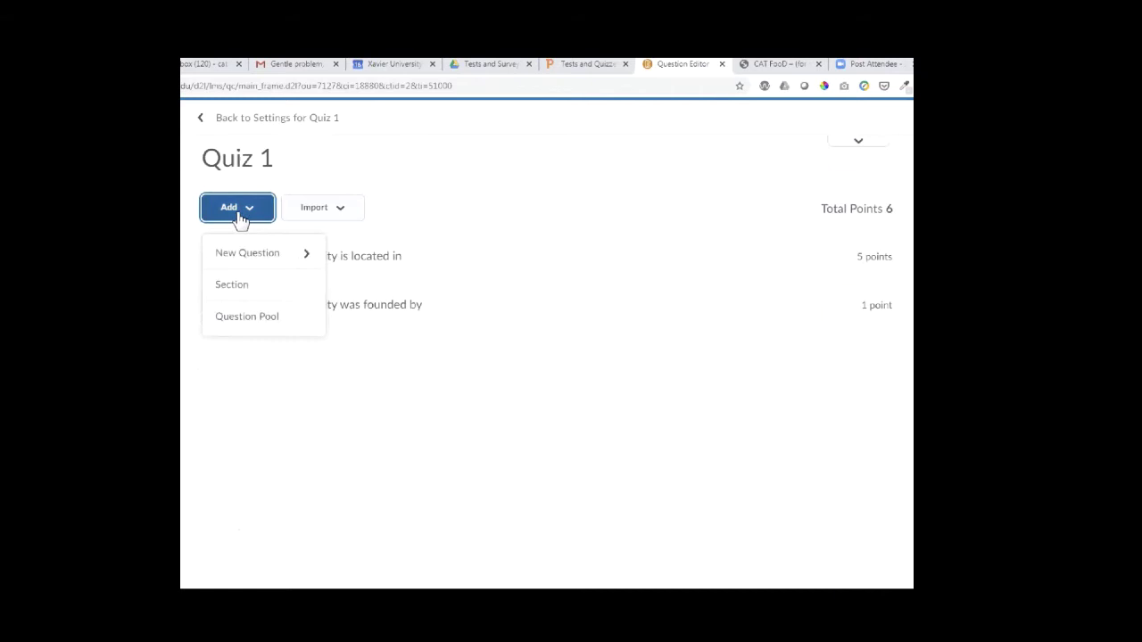
pyautogui.click(311, 259)
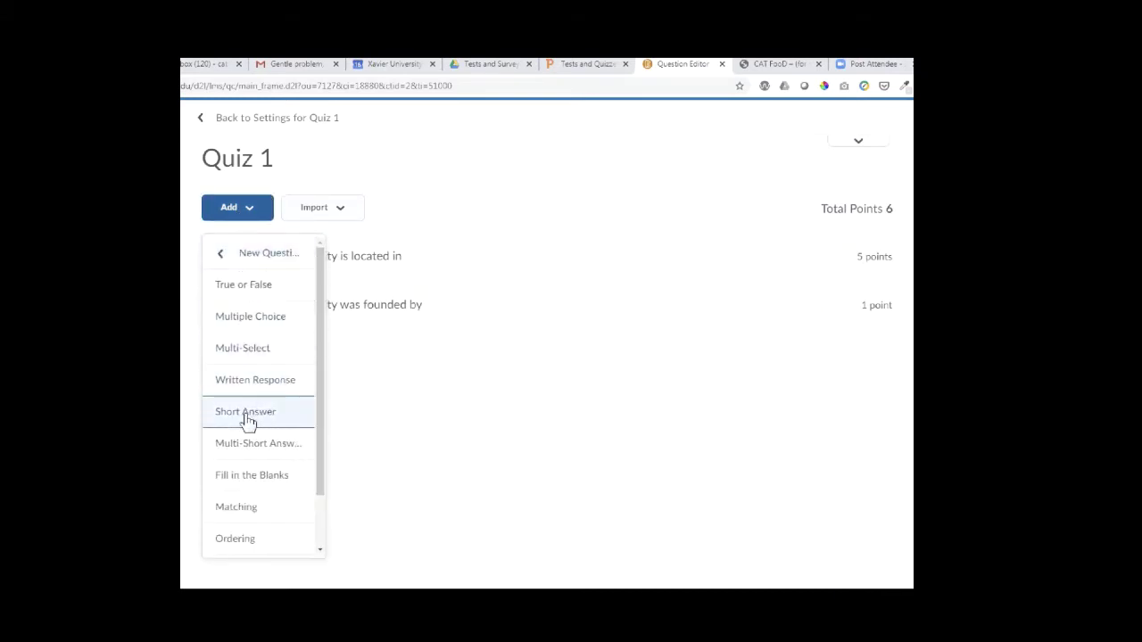
pyautogui.click(248, 417)
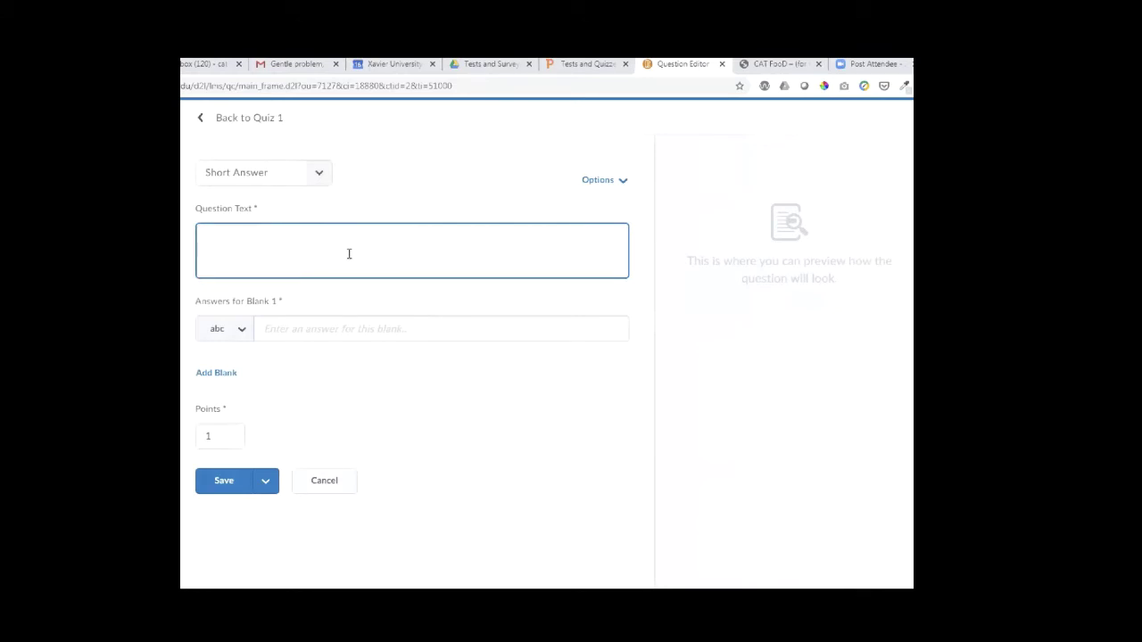
# Step: Enter "The short answer question is here" as the question text
pyautogui.click(311, 251)
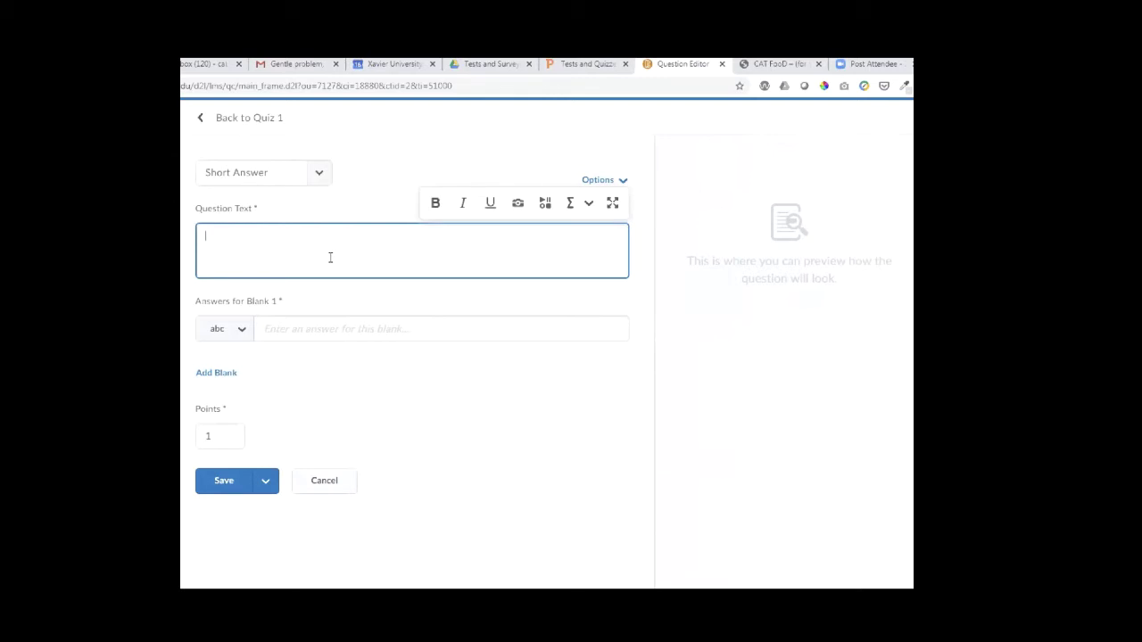
pyautogui.write('THE')
pyautogui.press('BackSpace')
pyautogui.write('h')
pyautogui.press('BackSpace')
pyautogui.press('BackSpace')
pyautogui.write('h')
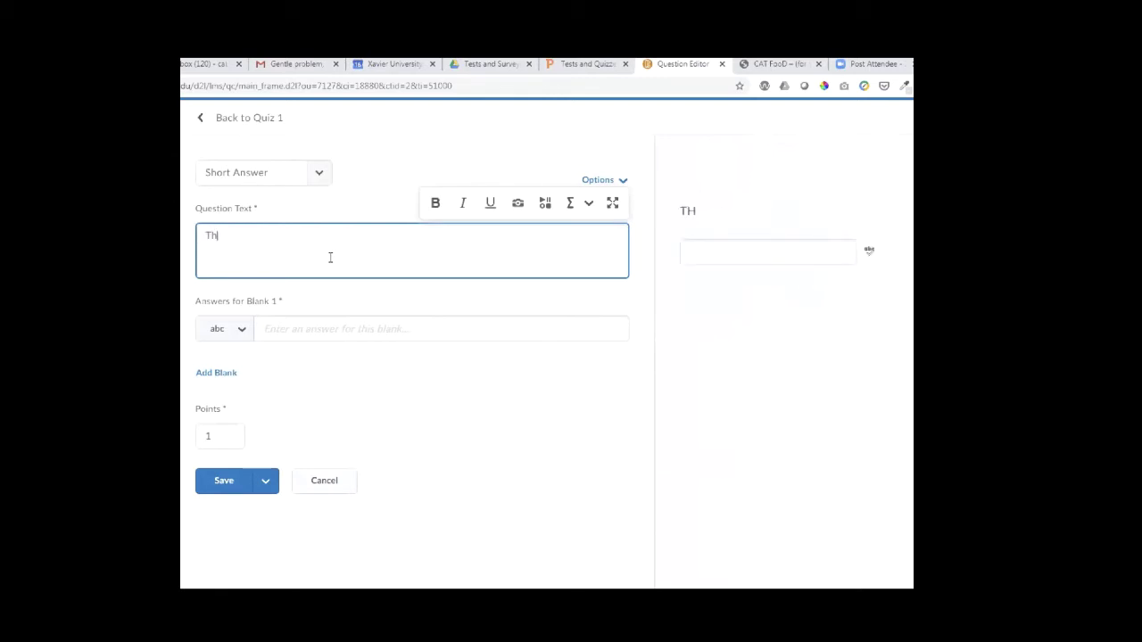
pyautogui.write('e short answer question is here')
# Step: Enter "the correct answer is in this space" as the accepted answer for Blank 1
pyautogui.click(398, 327)
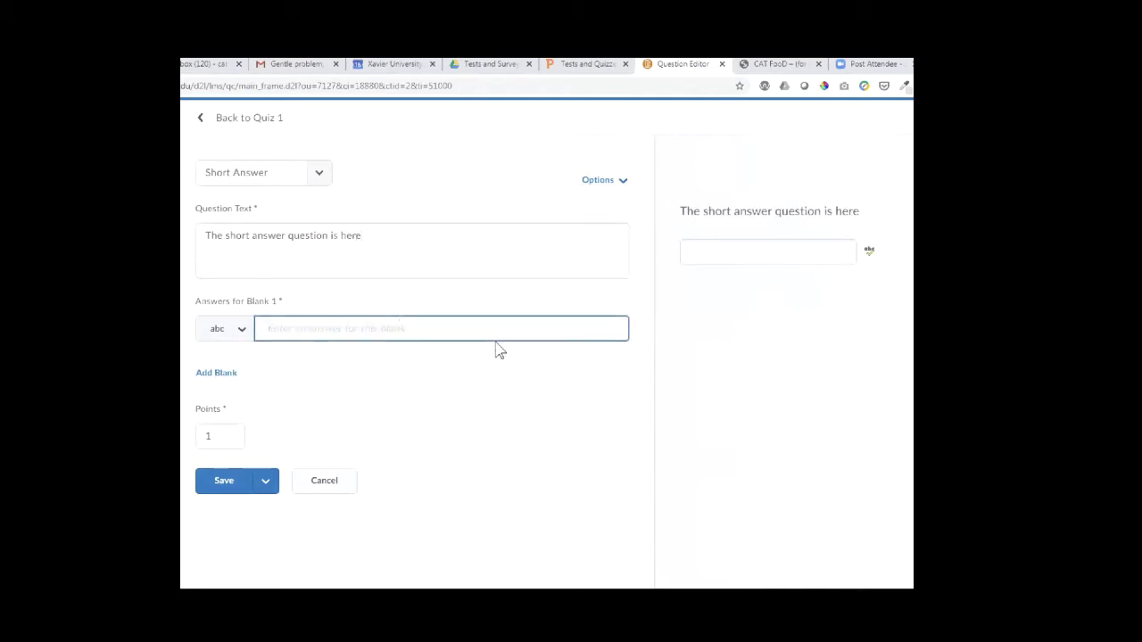
pyautogui.write('the correct answer is in th')
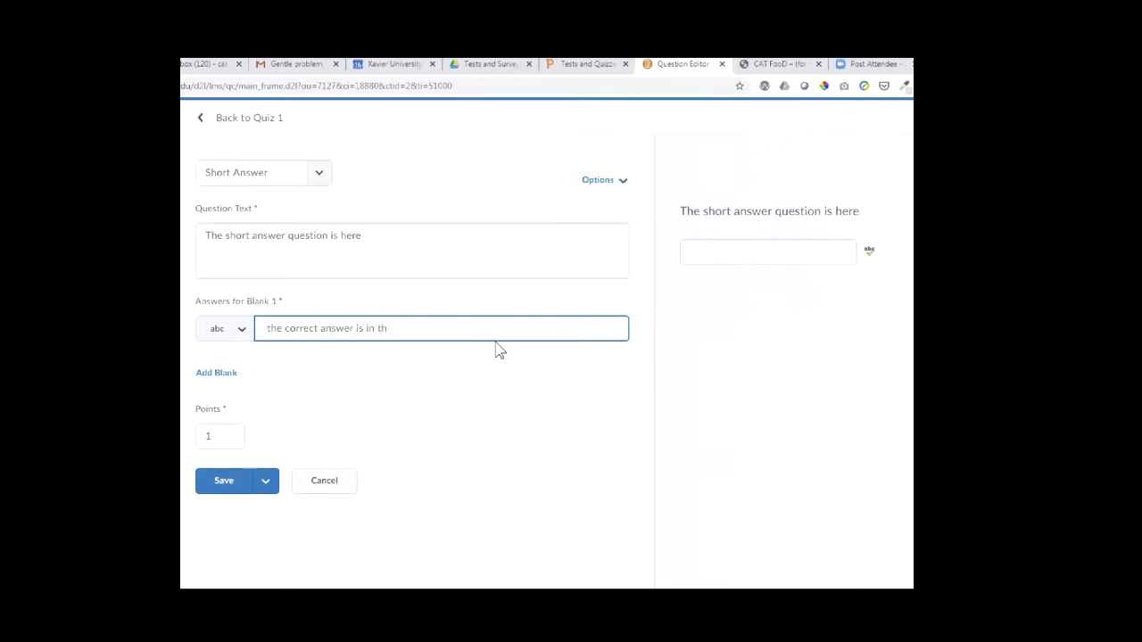
pyautogui.write('is b')
pyautogui.write('space')
# Step: Set the short answer question's points to 5 and save the question
pyautogui.click(214, 433)
pyautogui.press('BackSpace')
pyautogui.write('5')
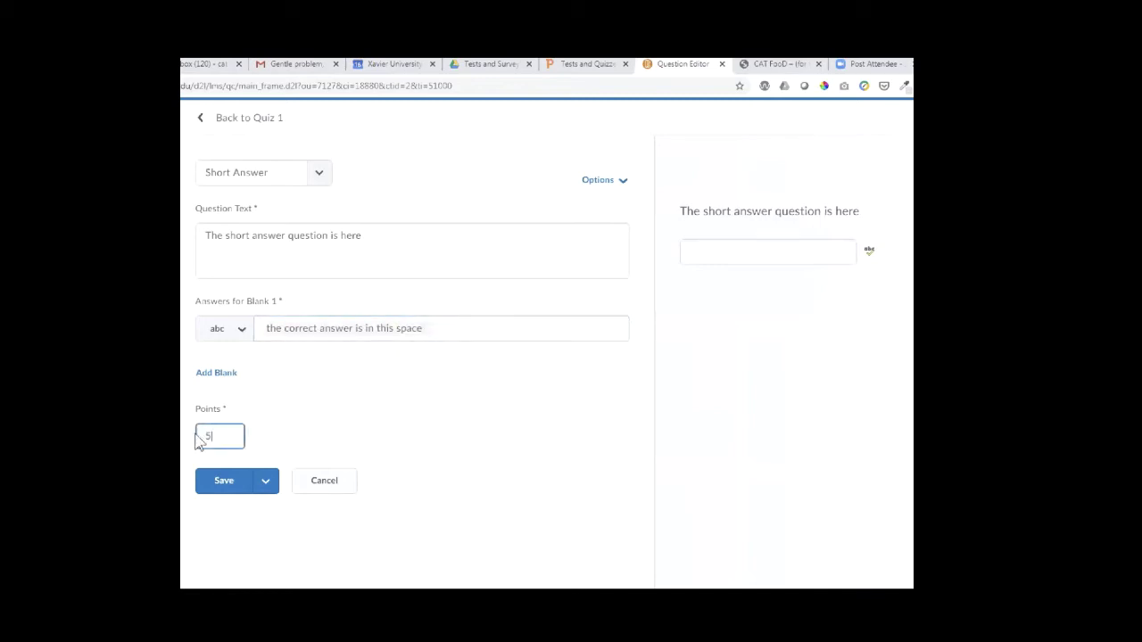
pyautogui.click(225, 487)
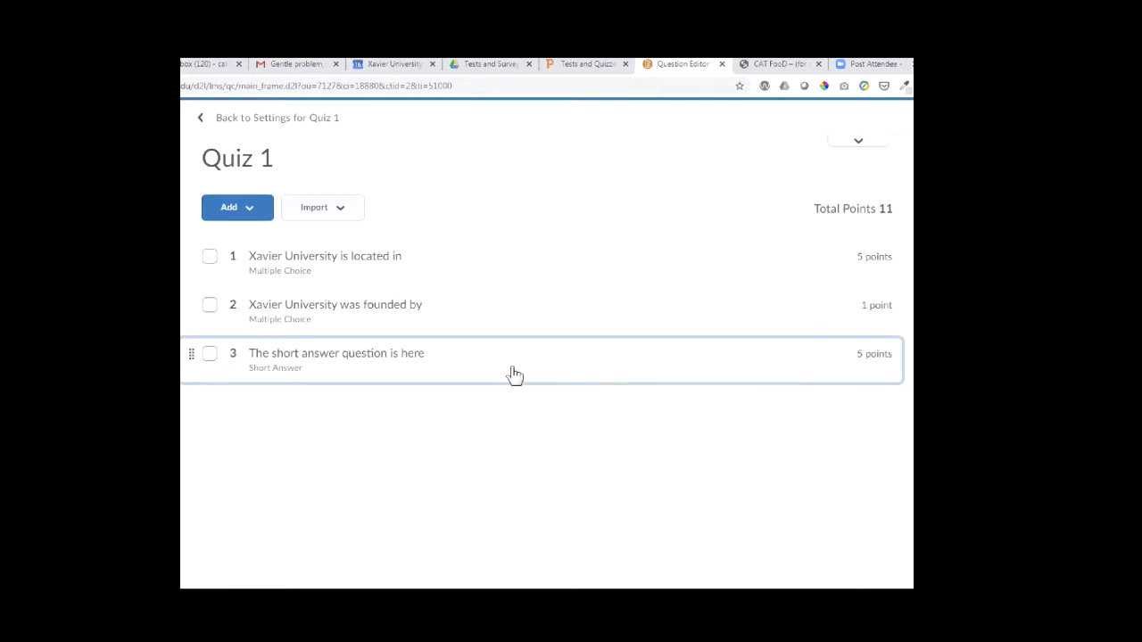
# Step: Return to the Quiz 1 settings, set the points for "Xavier University was founded by" to 5, and save and close the quiz
pyautogui.click(259, 122)
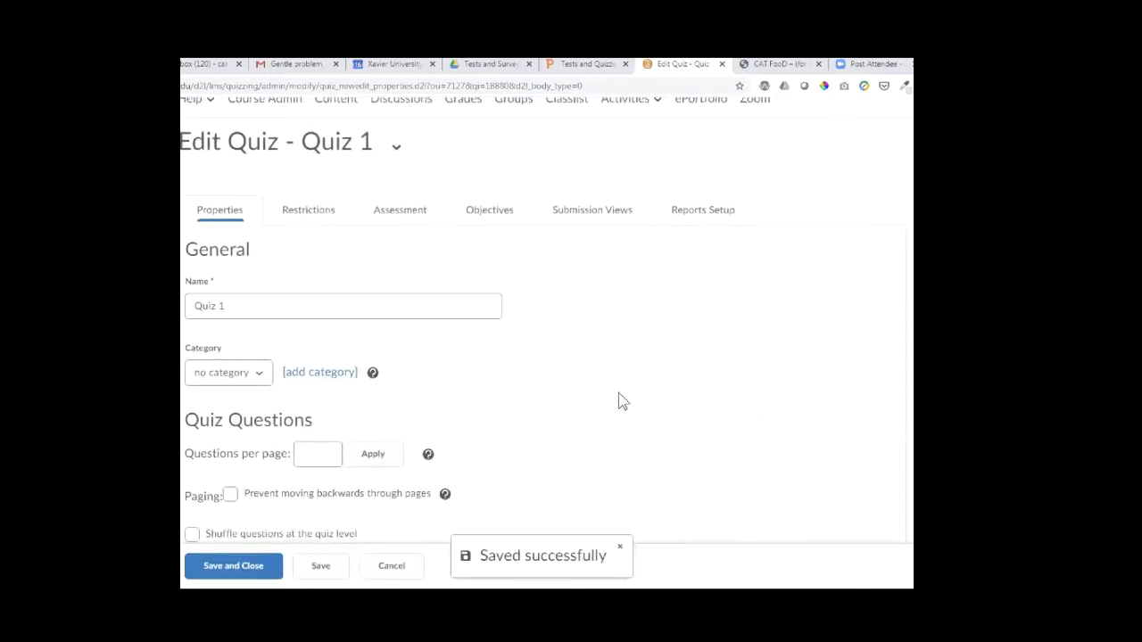
pyautogui.click(748, 430)
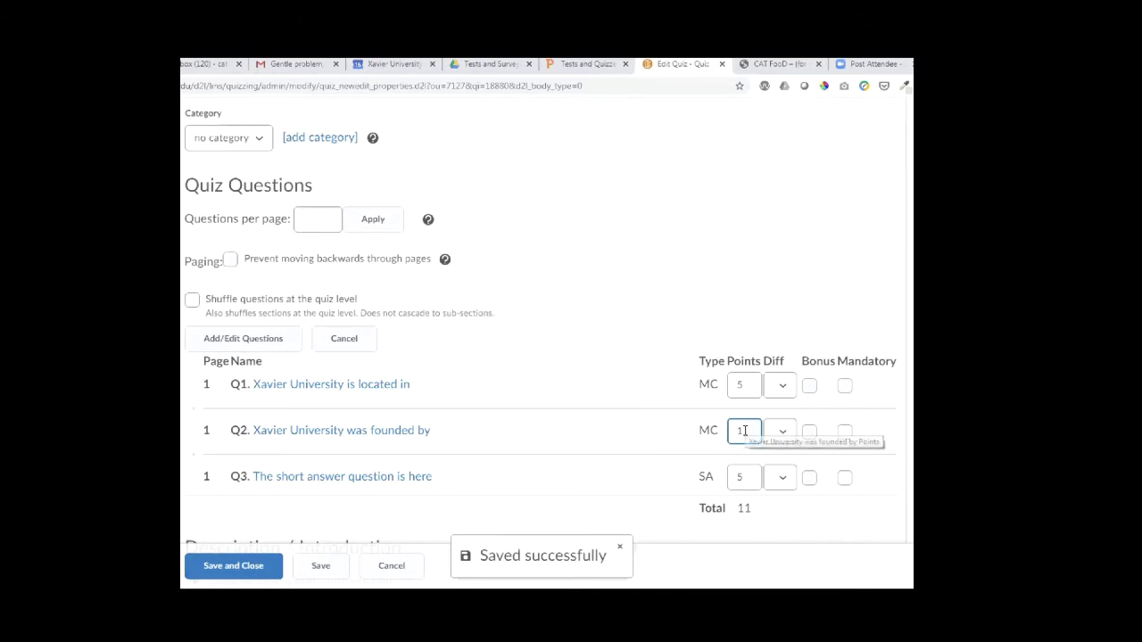
pyautogui.doubleClick(748, 430)
pyautogui.write('5')
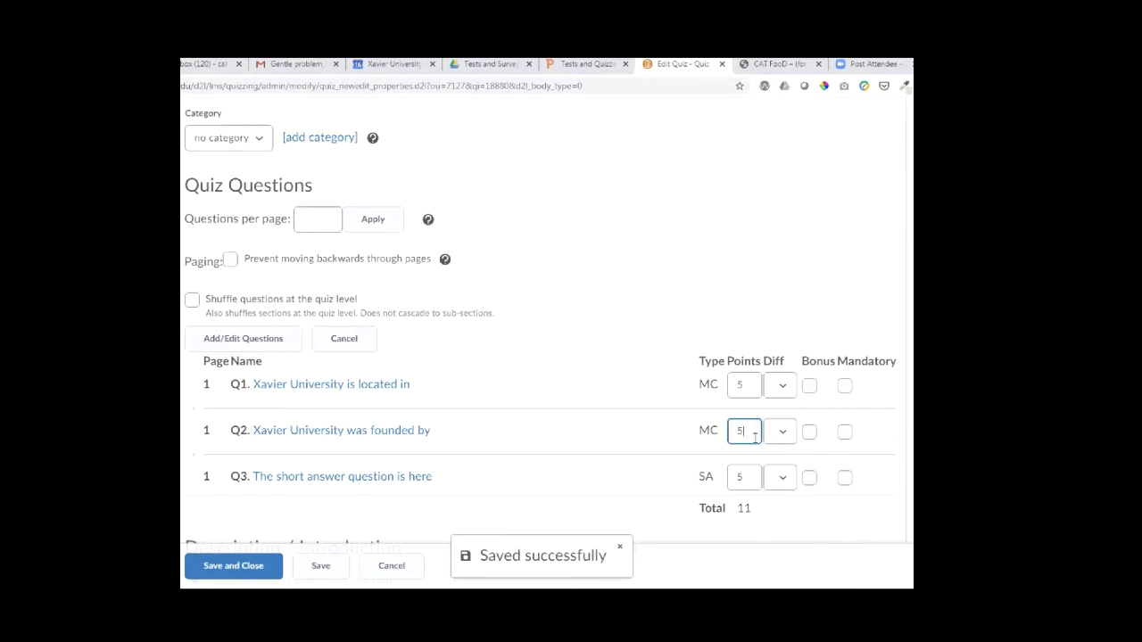
pyautogui.click(252, 571)
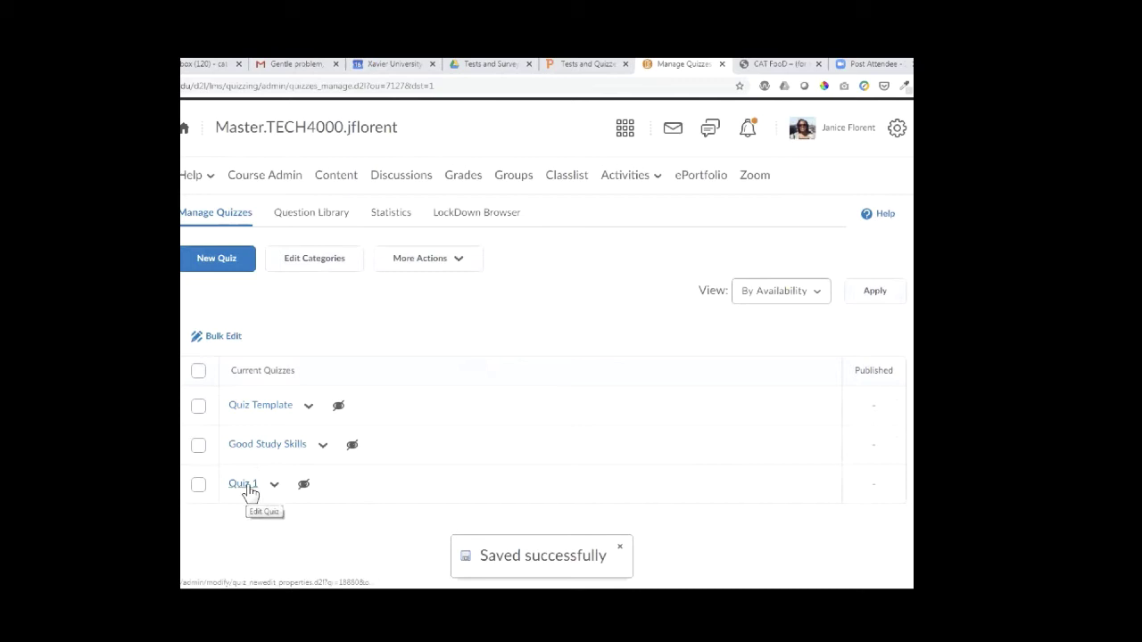
# Step: Reopen Quiz 1 for editing and apply a limit of 1 question per page
pyautogui.click(247, 487)
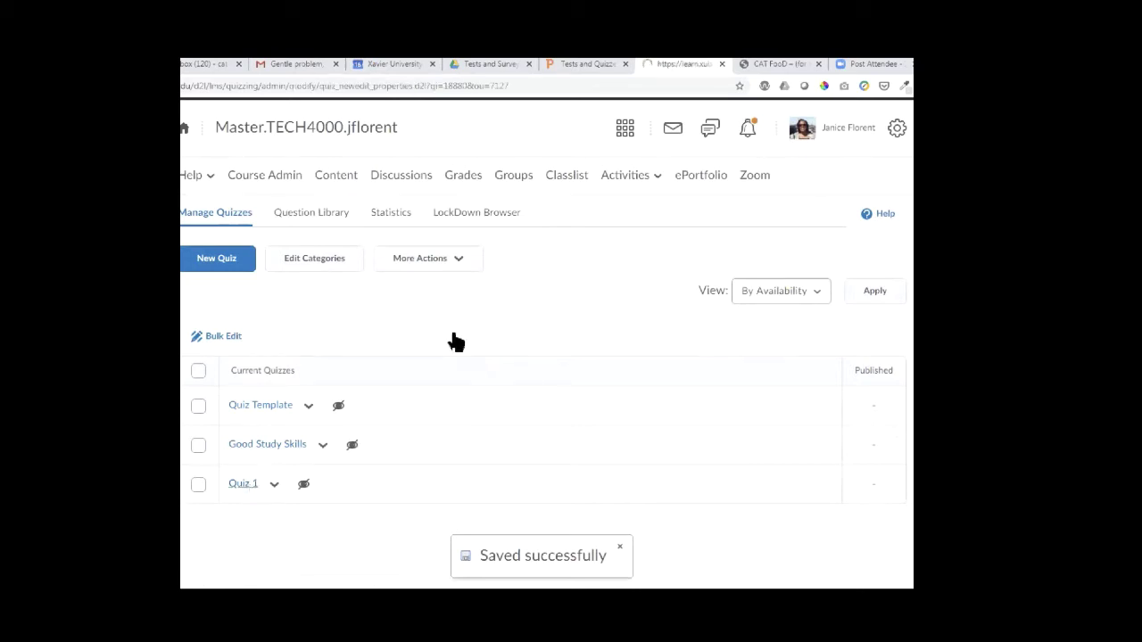
pyautogui.scroll(-2, 540, 392)
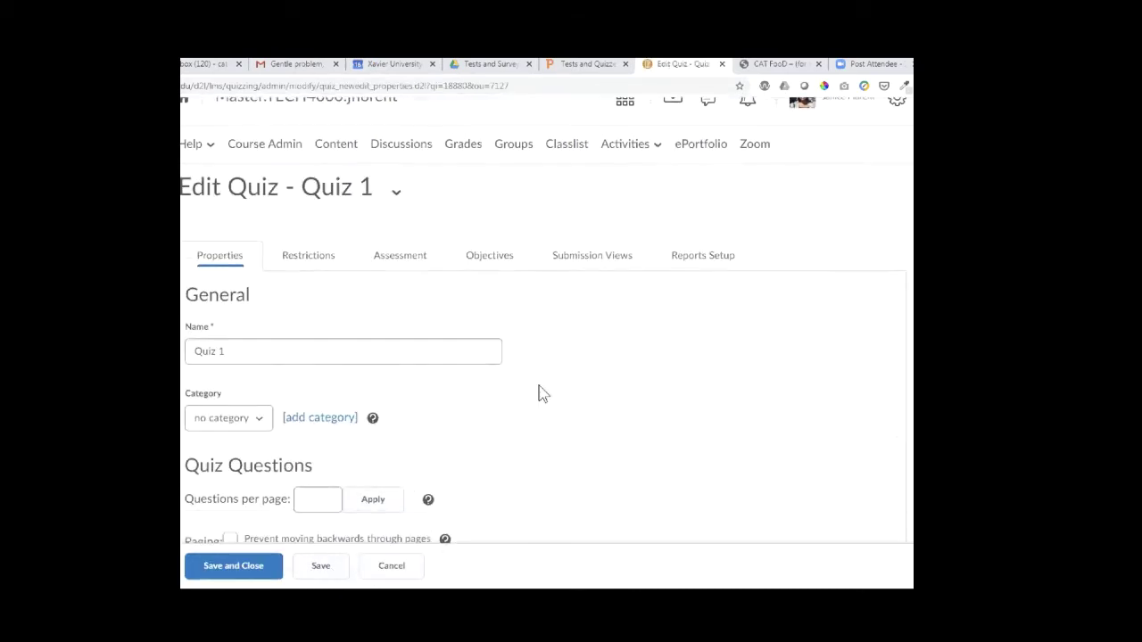
pyautogui.scroll(-3, 535, 395)
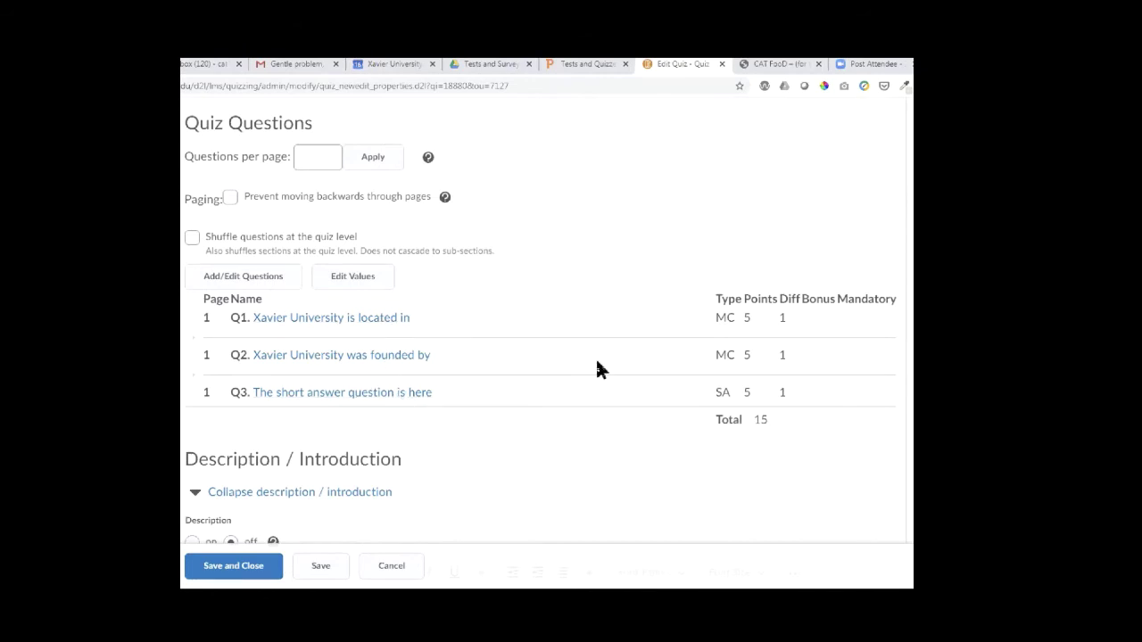
pyautogui.scroll(3, 421, 258)
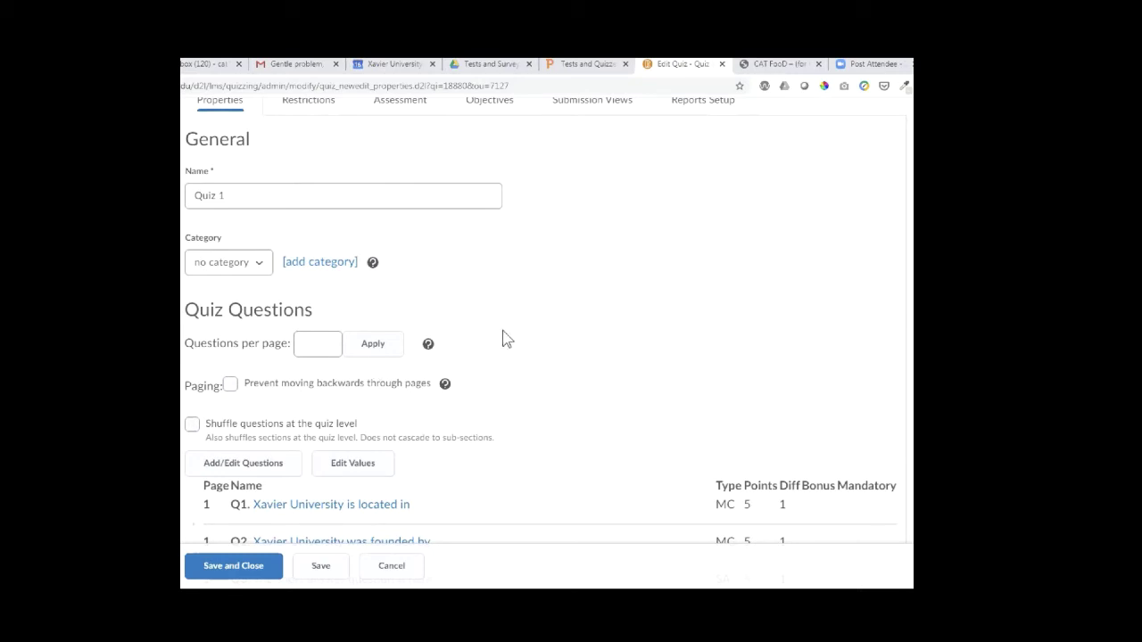
pyautogui.scroll(-2, 524, 337)
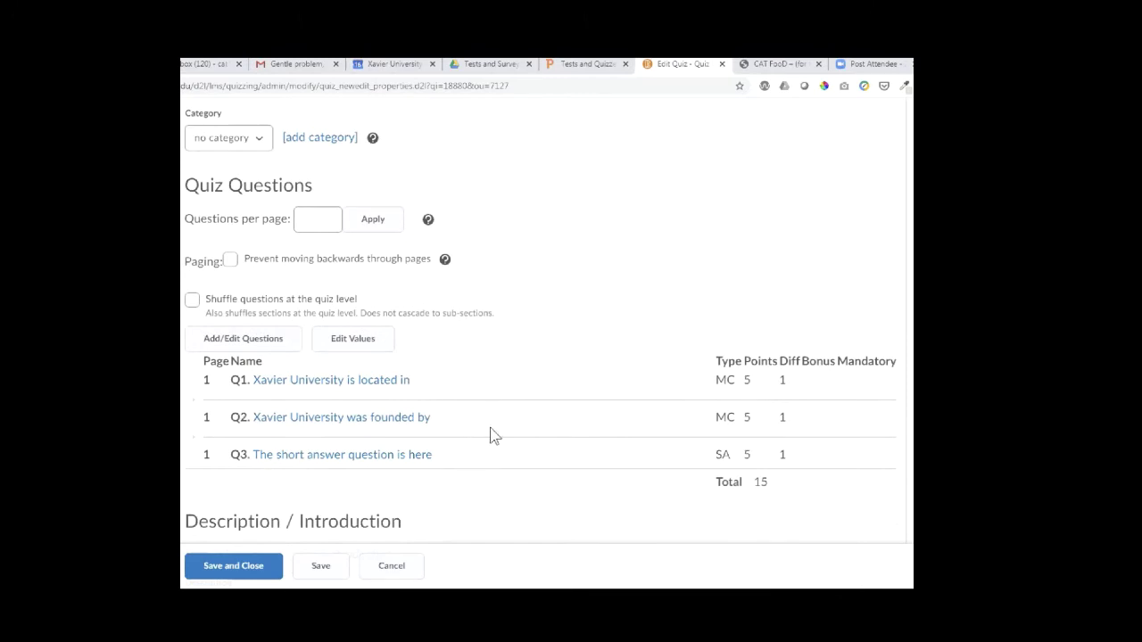
pyautogui.click(319, 220)
pyautogui.write('1')
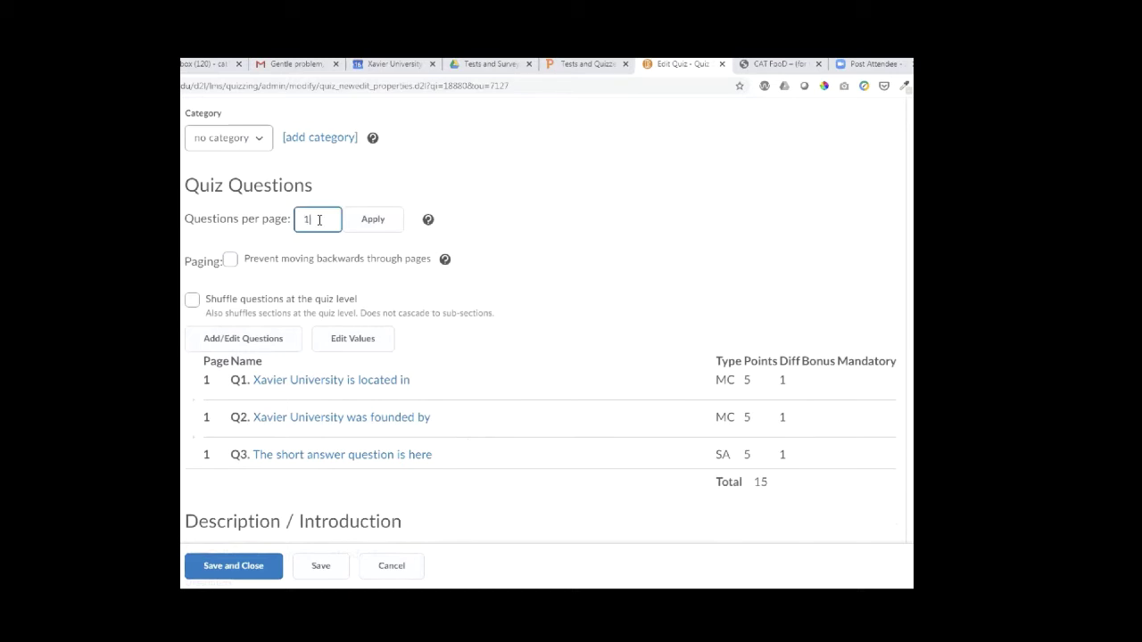
pyautogui.click(373, 220)
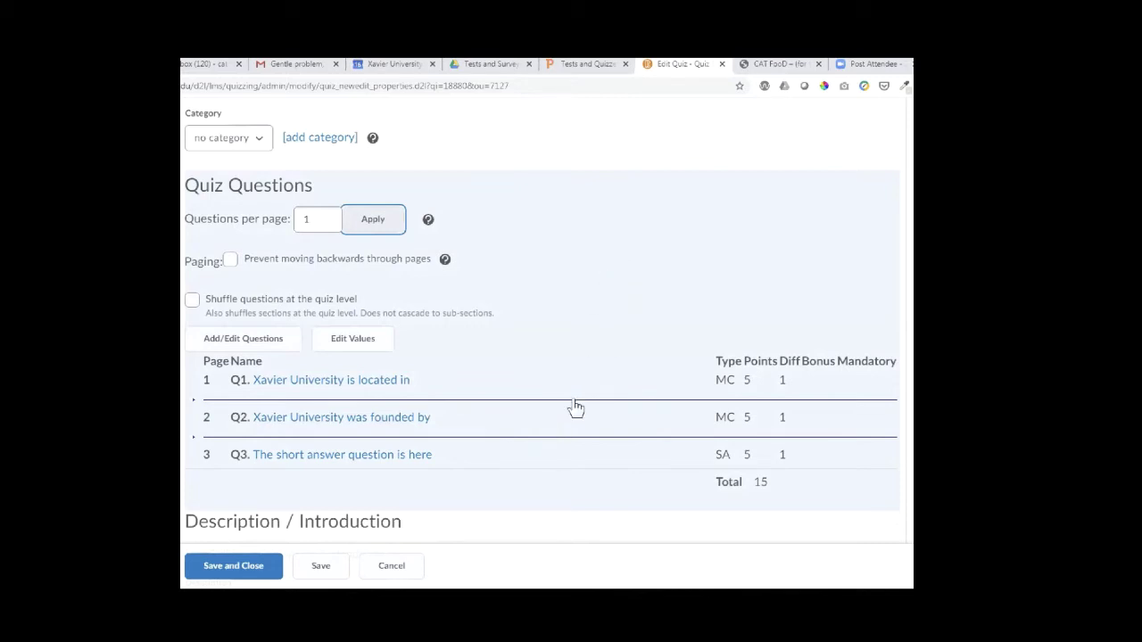
# Step: Prevent moving backwards through pages, shuffle questions at the quiz level, and save Quiz 1
pyautogui.click(231, 262)
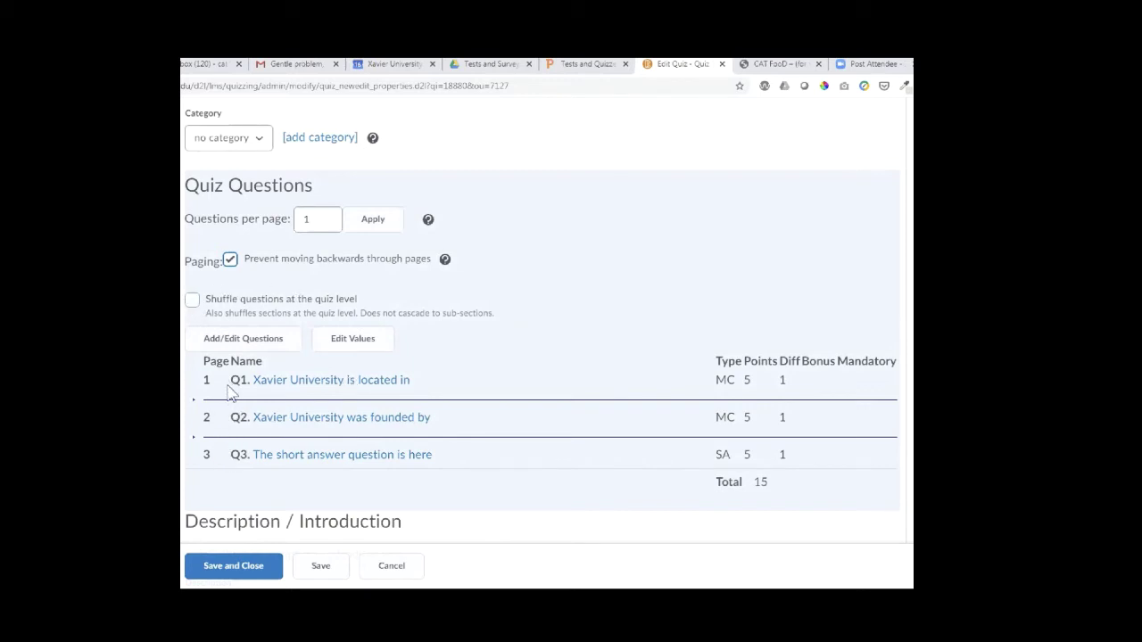
pyautogui.click(193, 301)
pyautogui.click(323, 567)
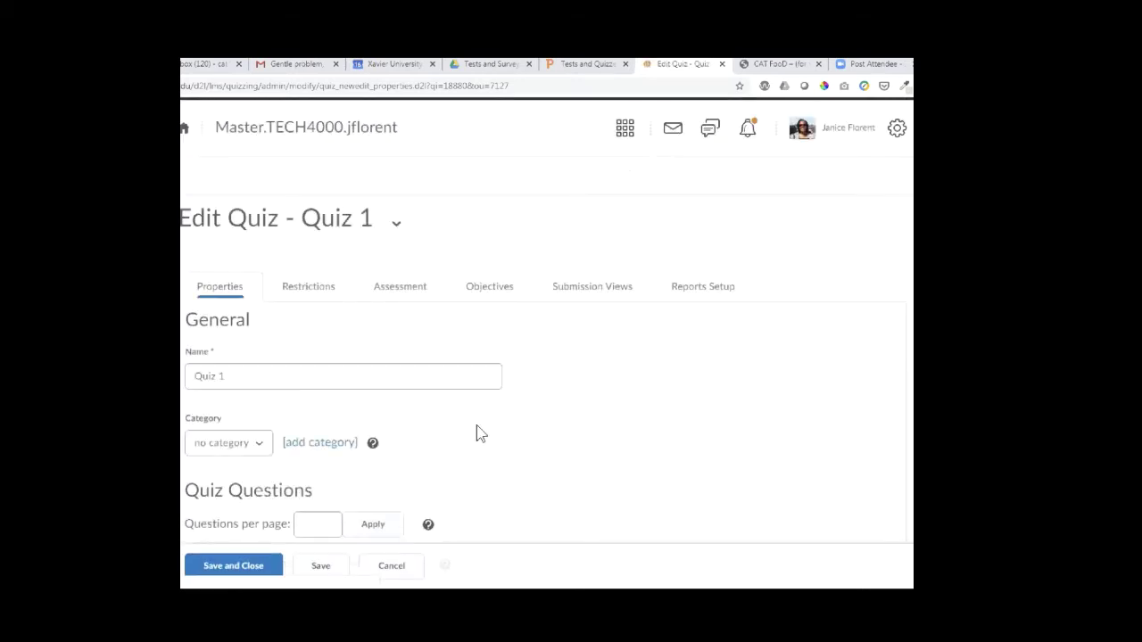
pyautogui.scroll(-3, 474, 434)
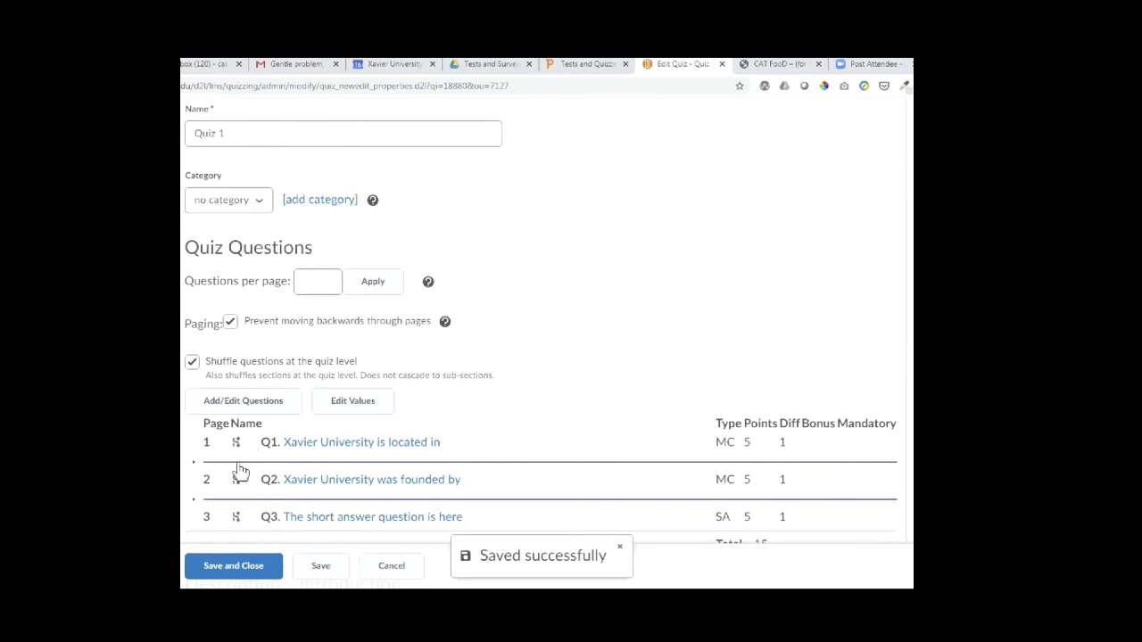
pyautogui.scroll(-1, 566, 389)
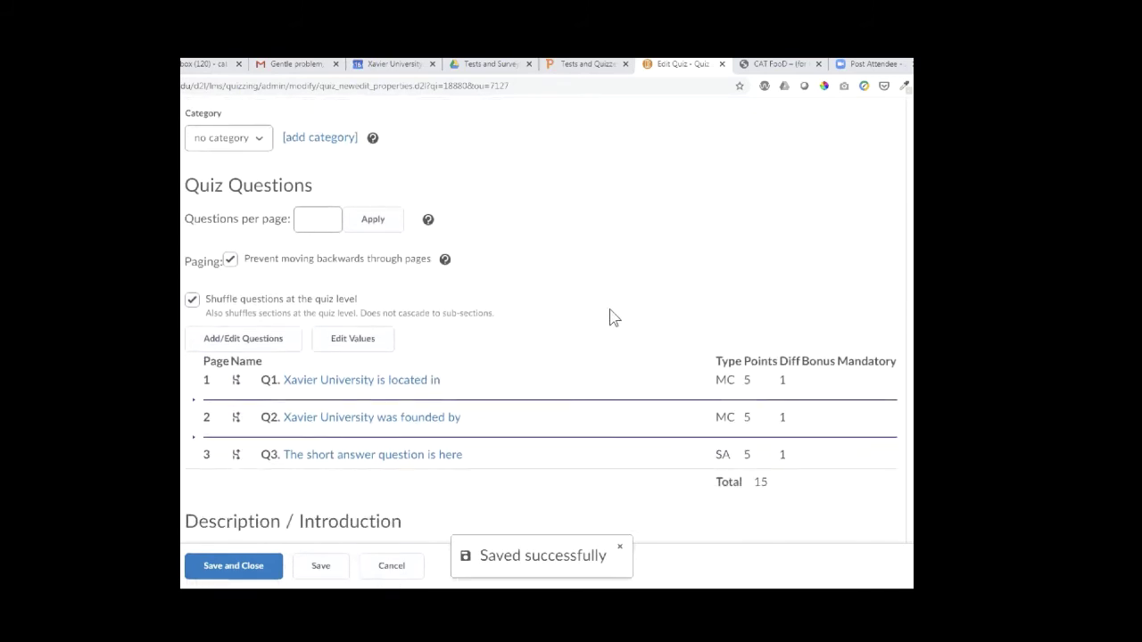
# Step: In Quiz 1's restrictions, enable a due date and set it to 3/27/2020 at 5:00 PM
pyautogui.scroll(3, 605, 331)
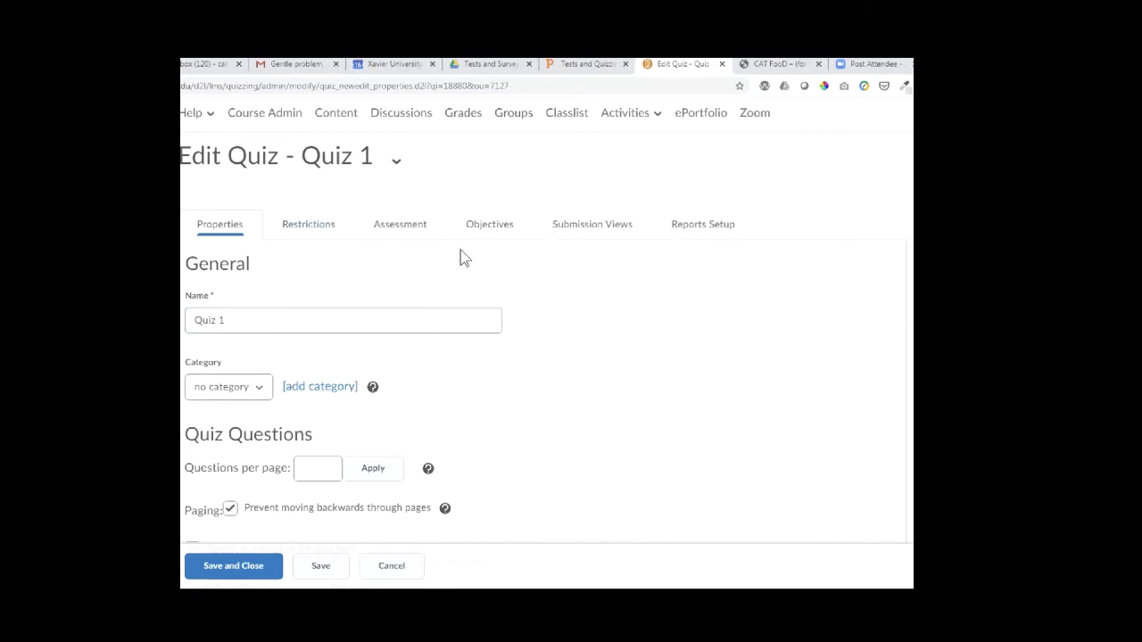
pyautogui.click(317, 231)
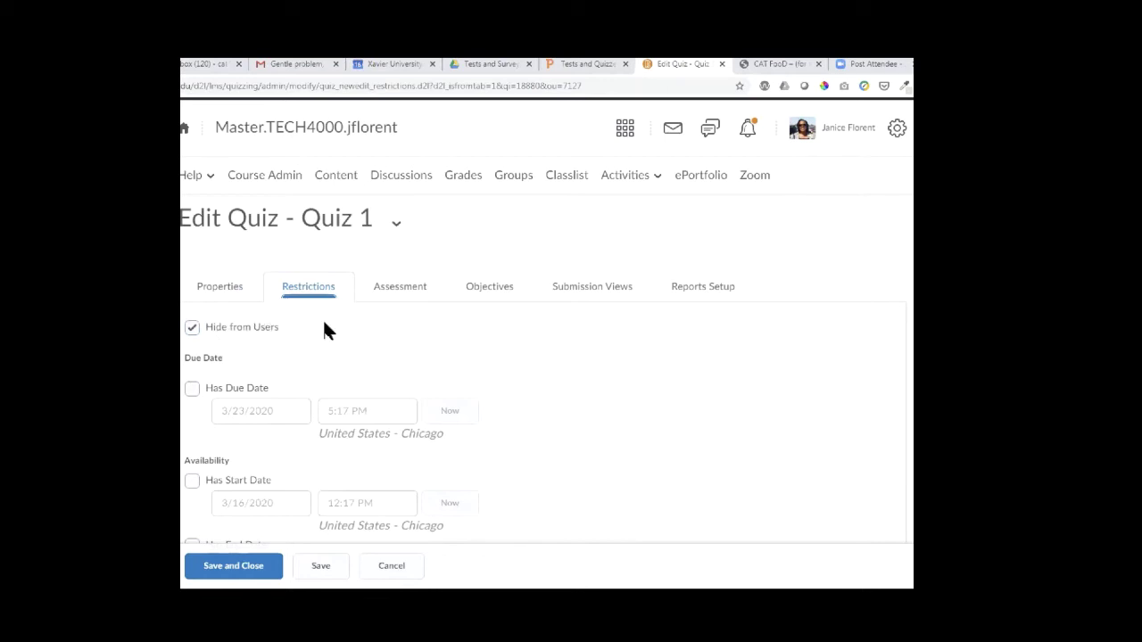
pyautogui.scroll(-2, 365, 329)
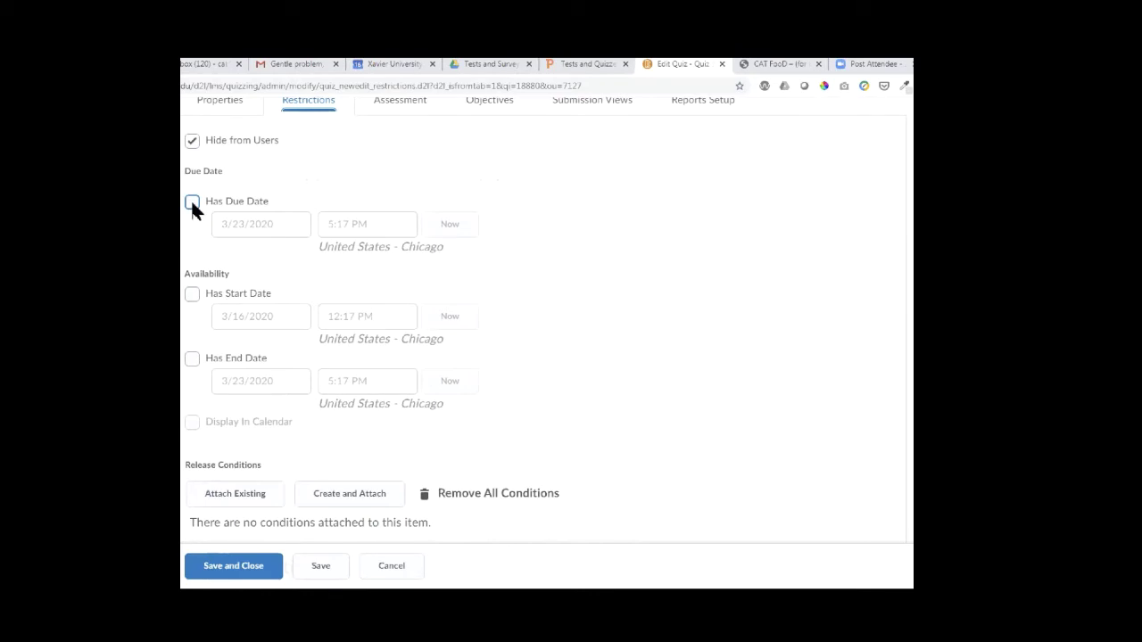
pyautogui.click(193, 206)
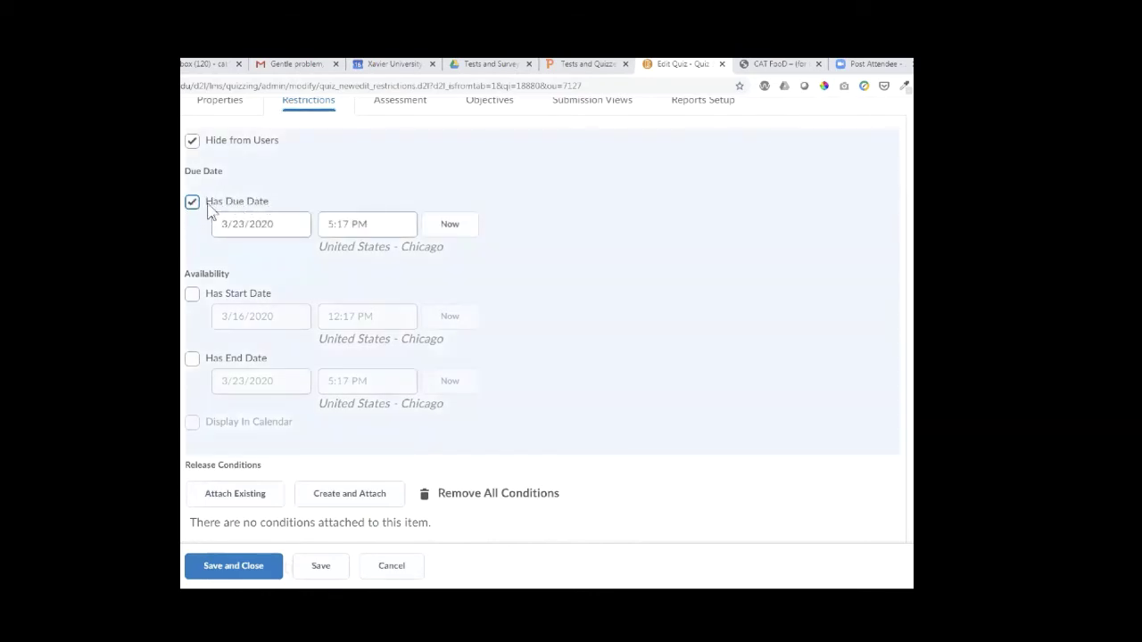
pyautogui.click(262, 230)
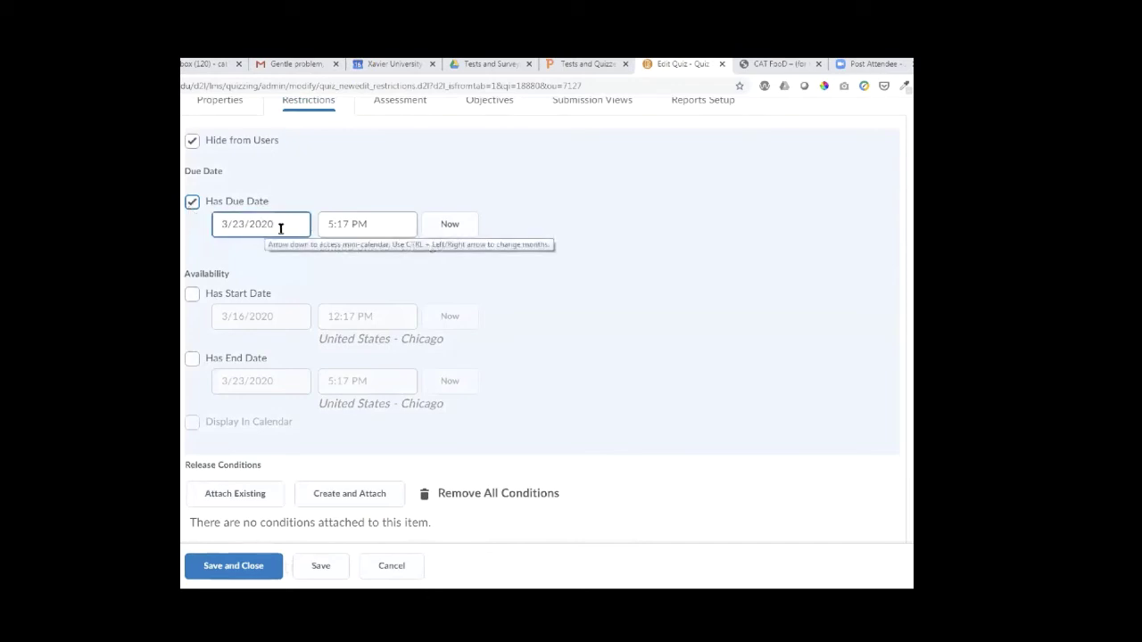
pyautogui.click(280, 229)
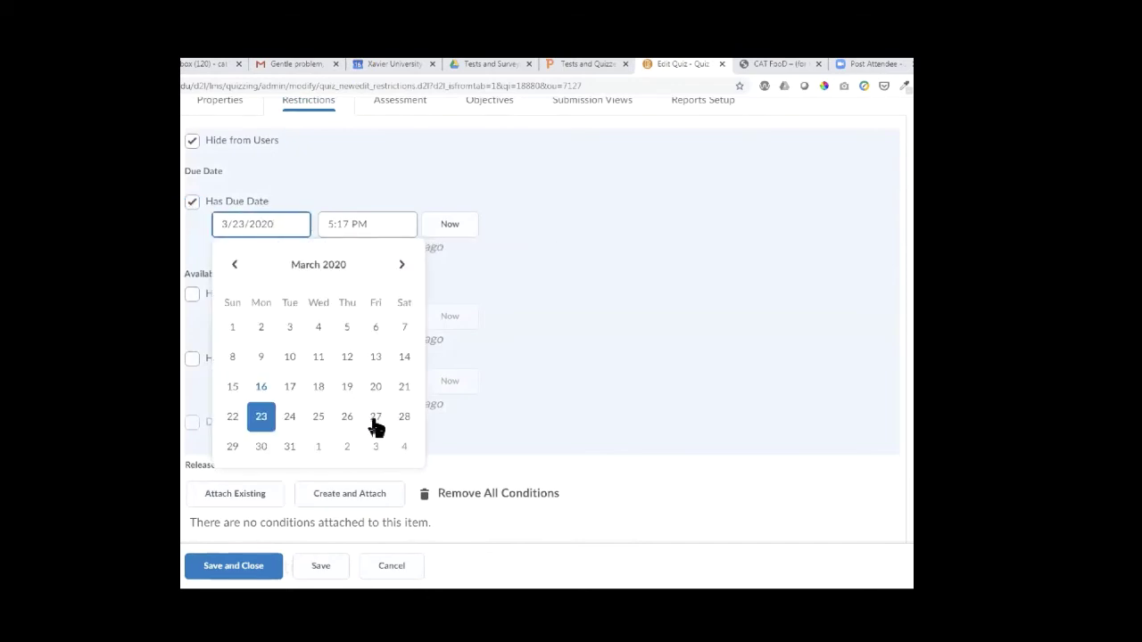
pyautogui.press('Escape')
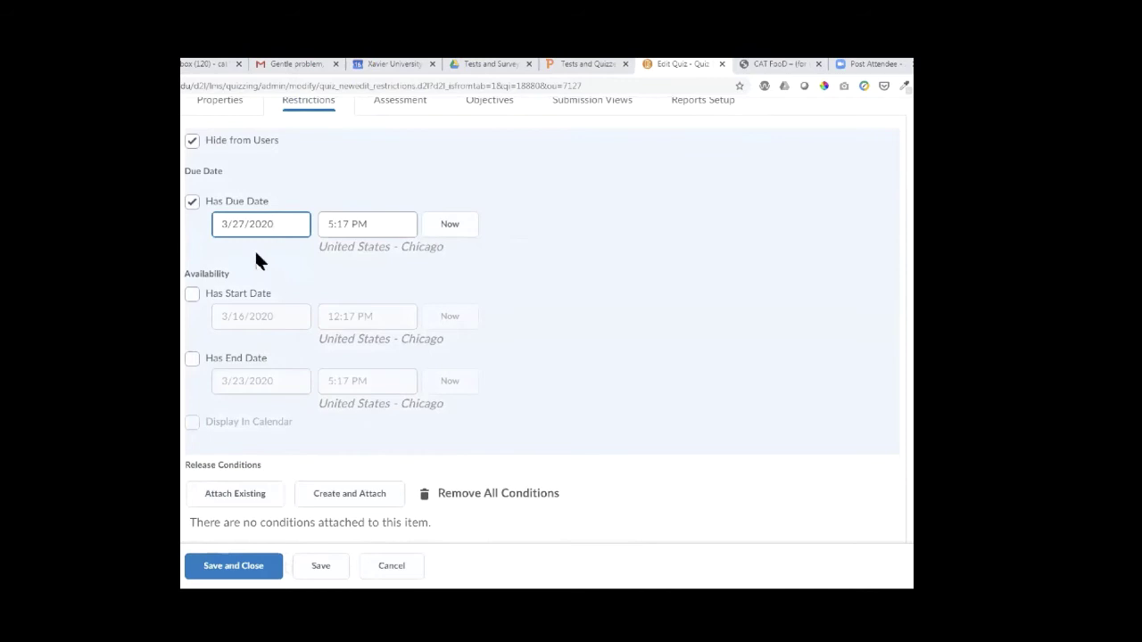
pyautogui.click(362, 224)
pyautogui.click(366, 284)
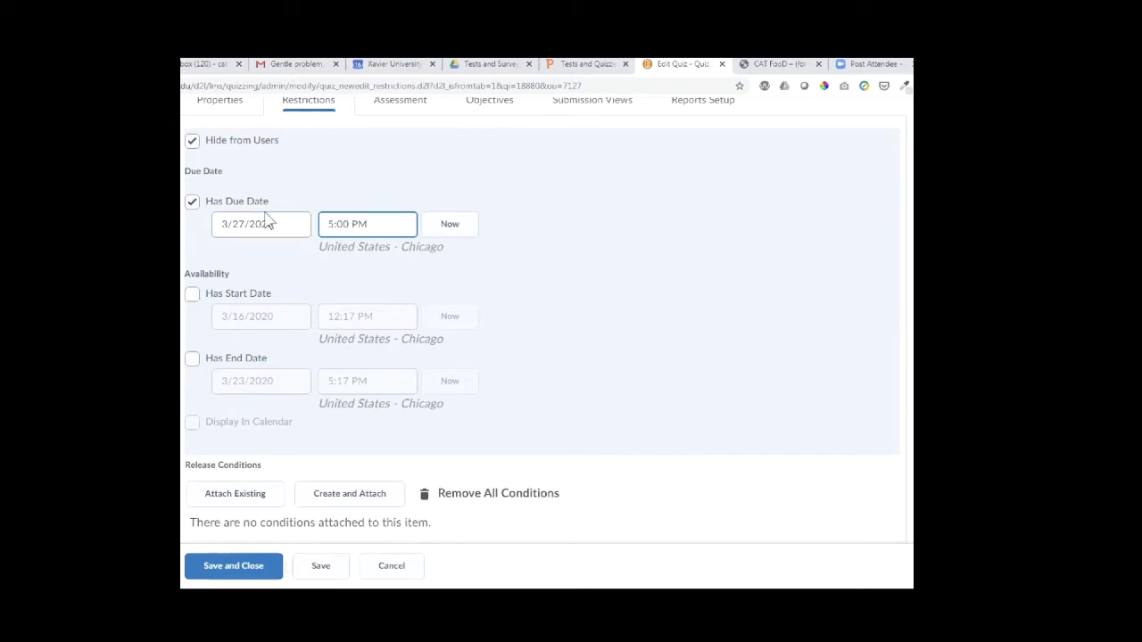
# Step: Enable a start date for the quiz's availability and set it to 3/26/2020 at 5:00 PM
pyautogui.click(200, 299)
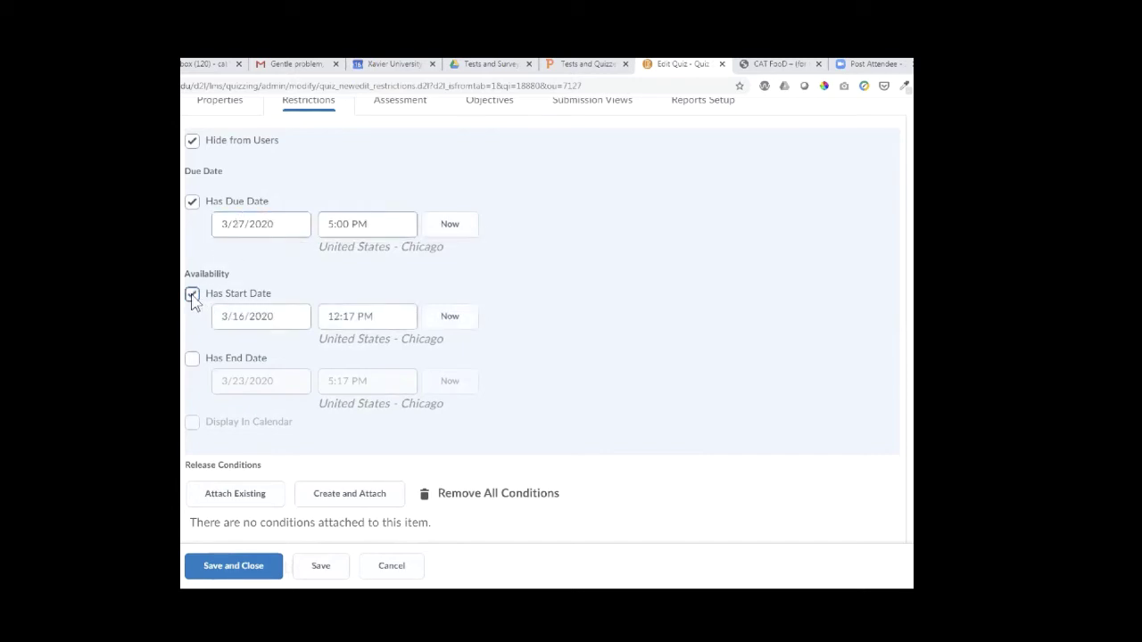
pyautogui.click(262, 318)
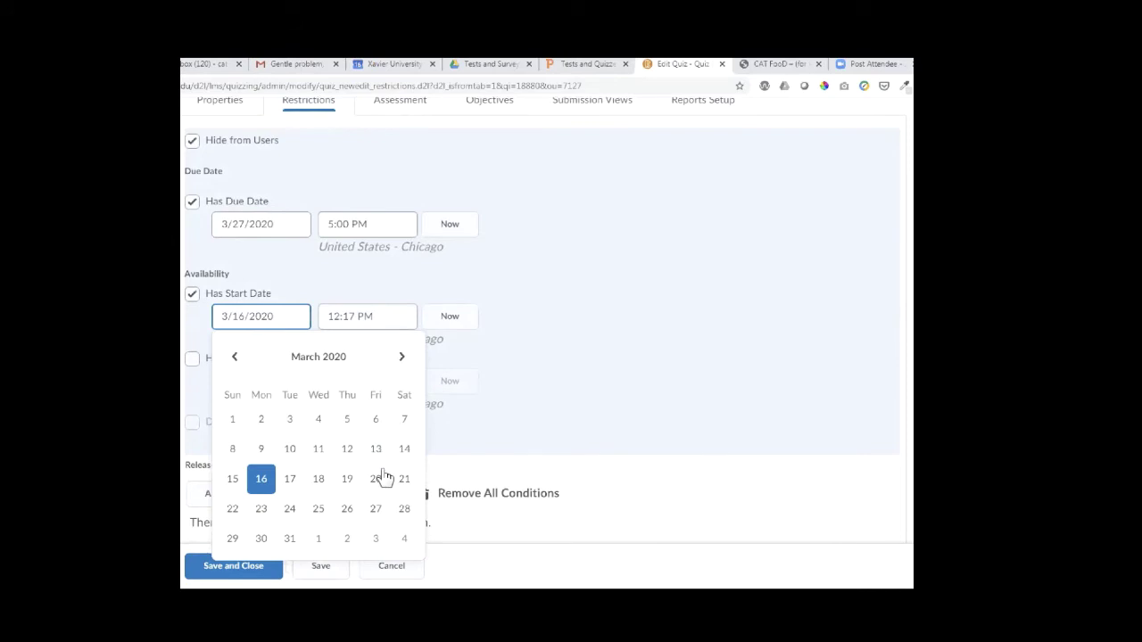
pyautogui.click(348, 512)
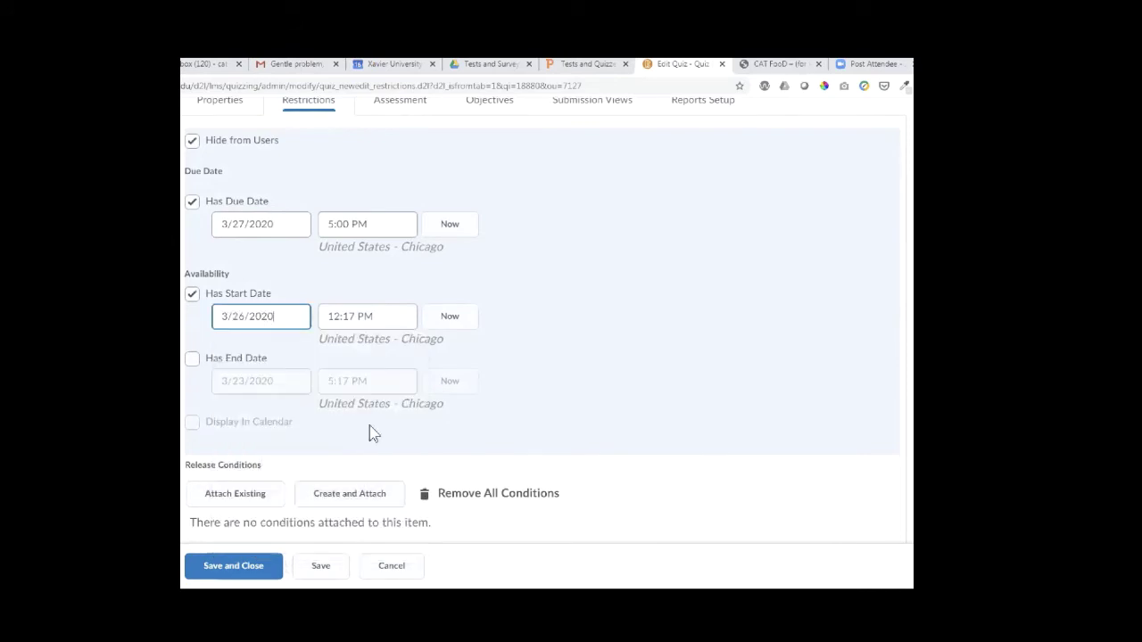
pyautogui.click(365, 319)
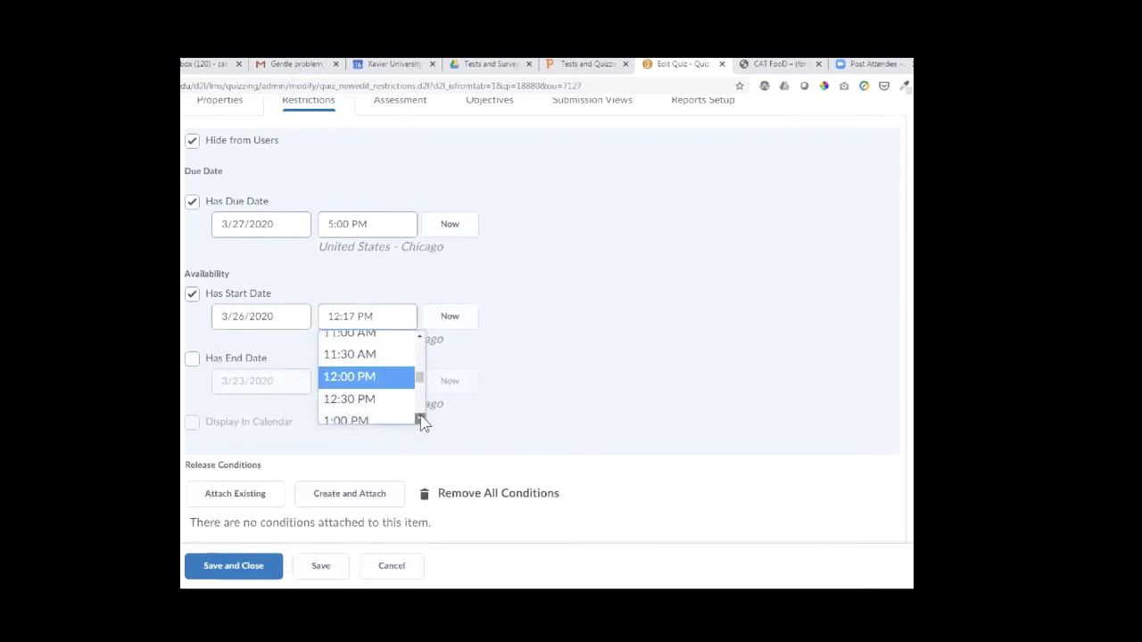
pyautogui.scroll(-3, 420, 417)
pyautogui.scroll(-2, 420, 419)
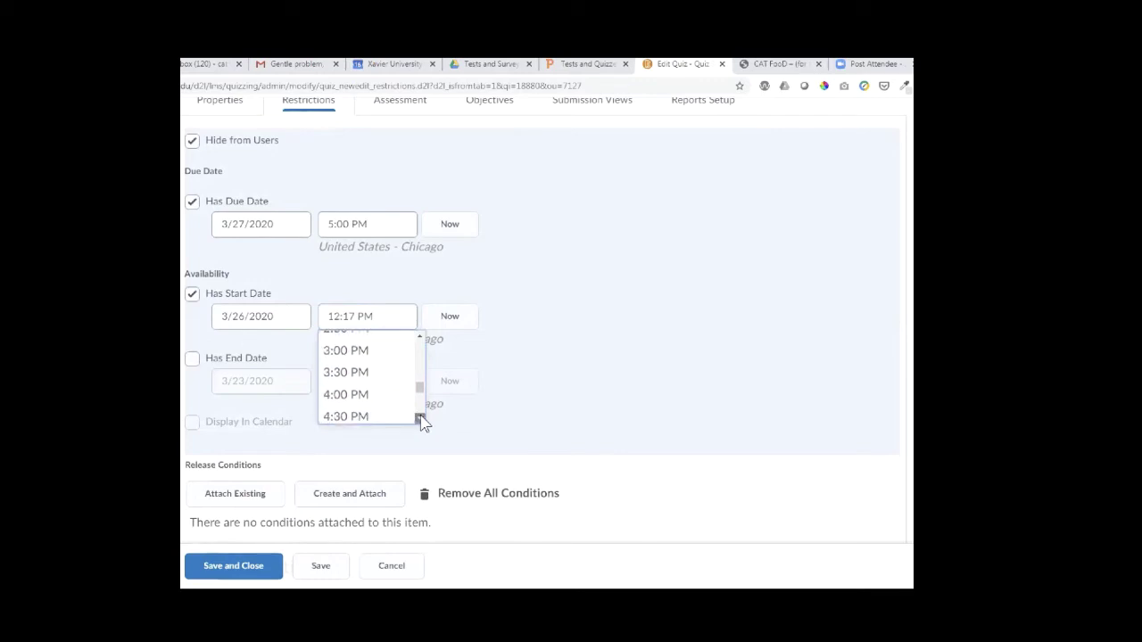
pyautogui.click(379, 421)
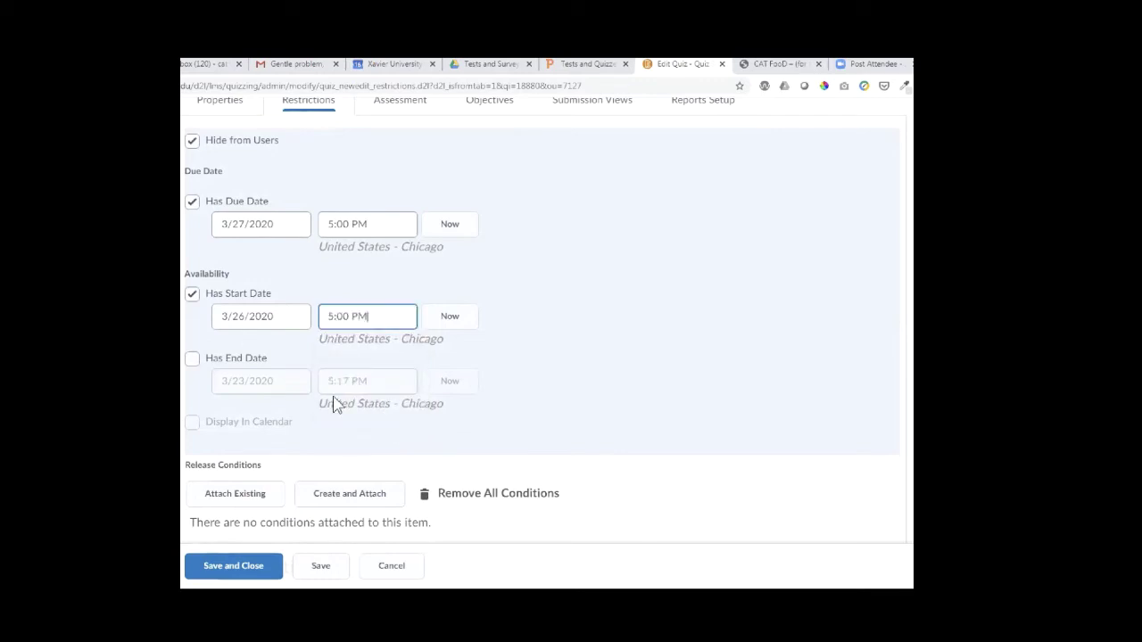
# Step: Enable an end date for the quiz's availability and set it to 3/27/2020 at 5:00 PM
pyautogui.click(192, 359)
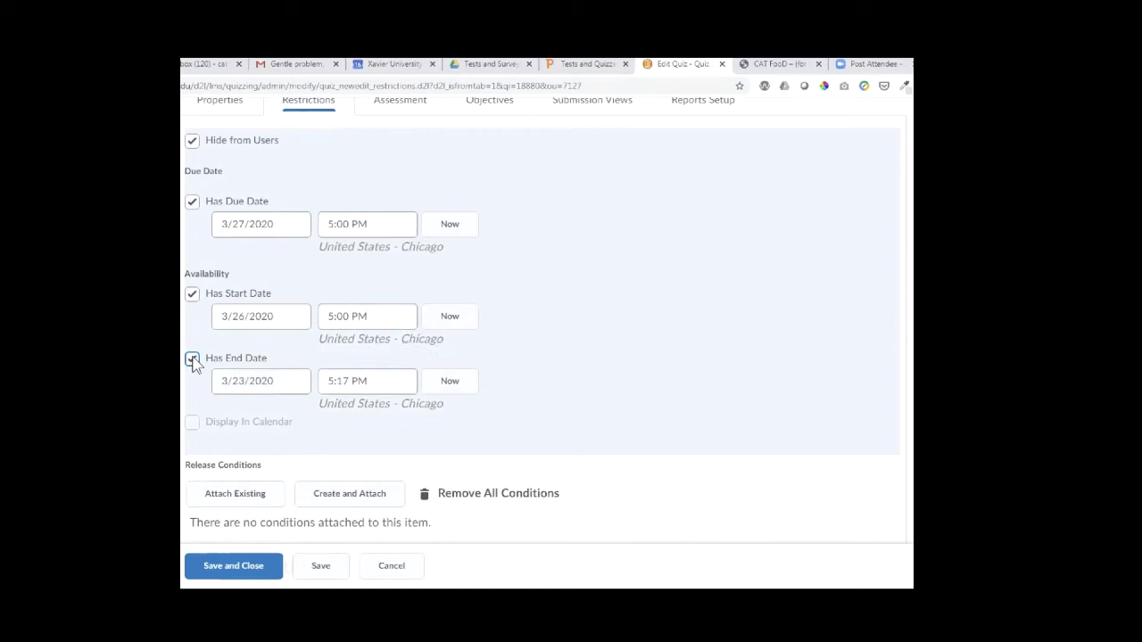
pyautogui.click(283, 381)
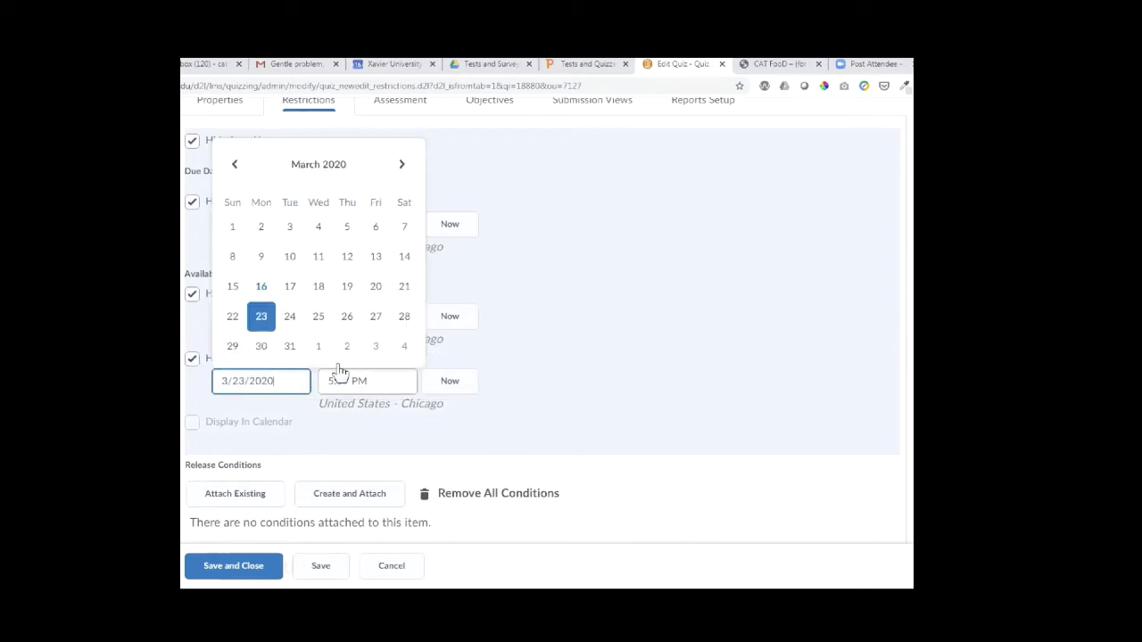
pyautogui.click(376, 317)
pyautogui.click(367, 381)
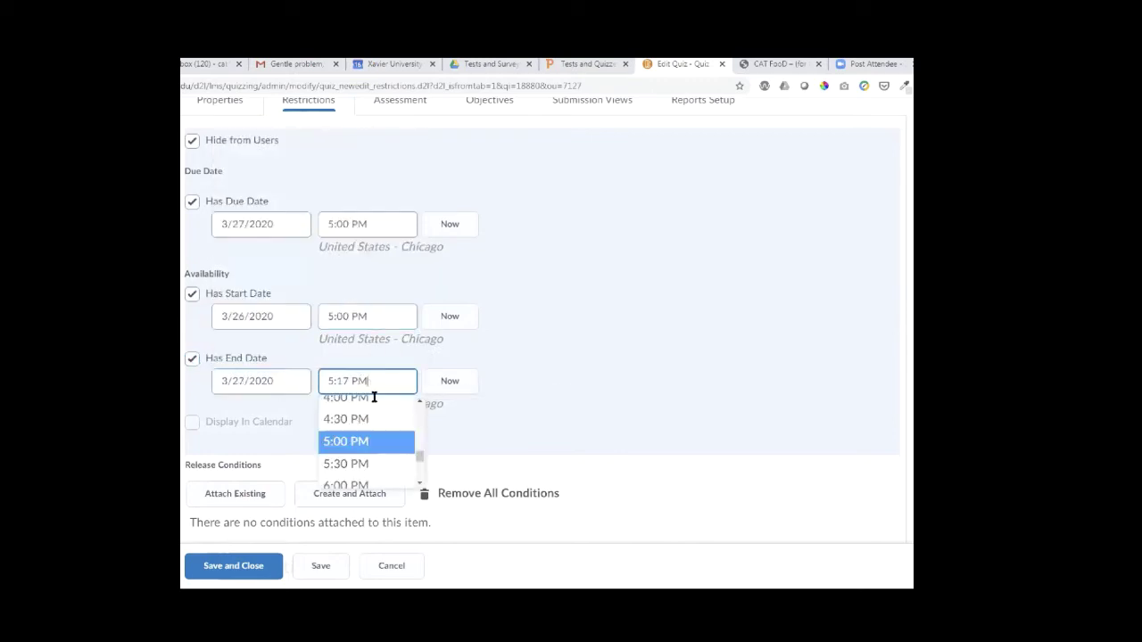
pyautogui.click(367, 441)
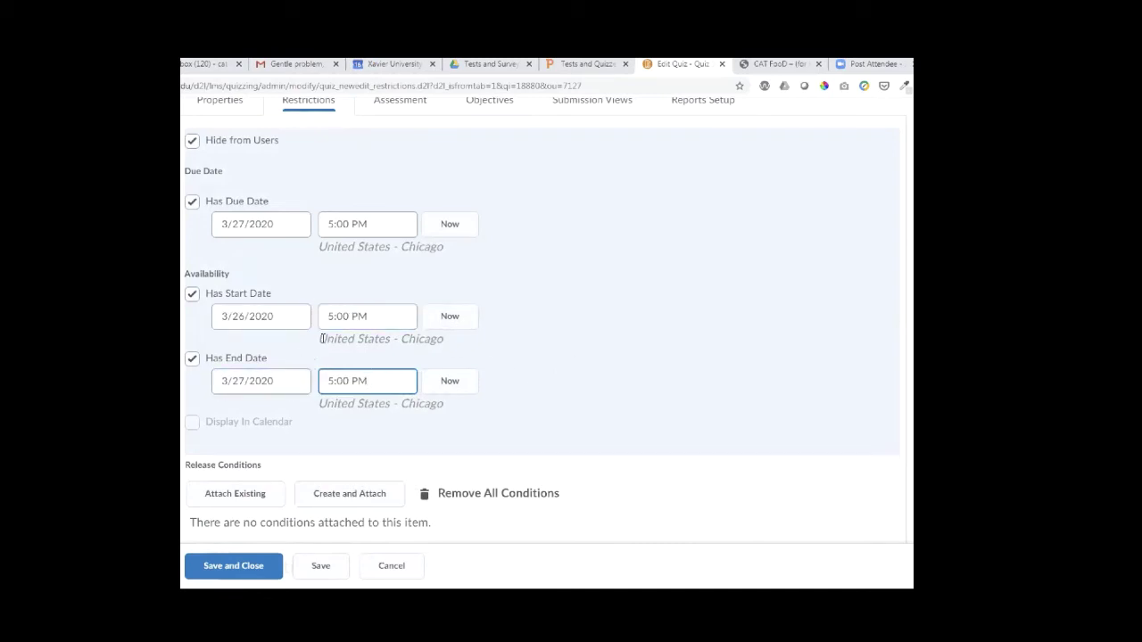
# Step: Try 3/28/2020 as the availability end date, then set it to 3/27/2020 at 6:00 PM
pyautogui.click(256, 389)
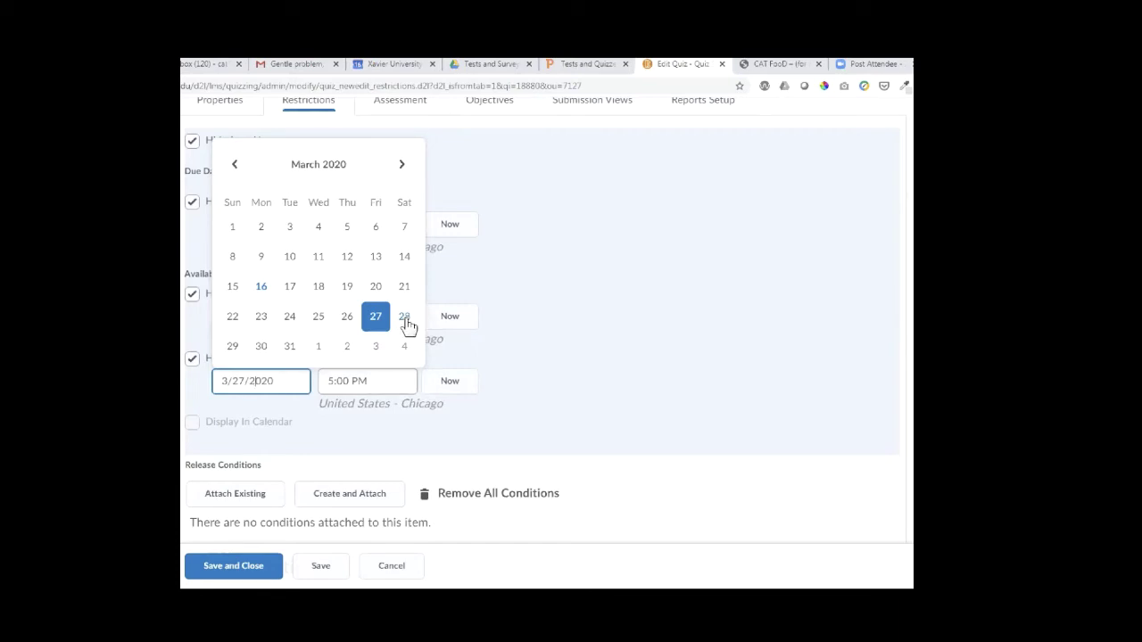
pyautogui.click(404, 317)
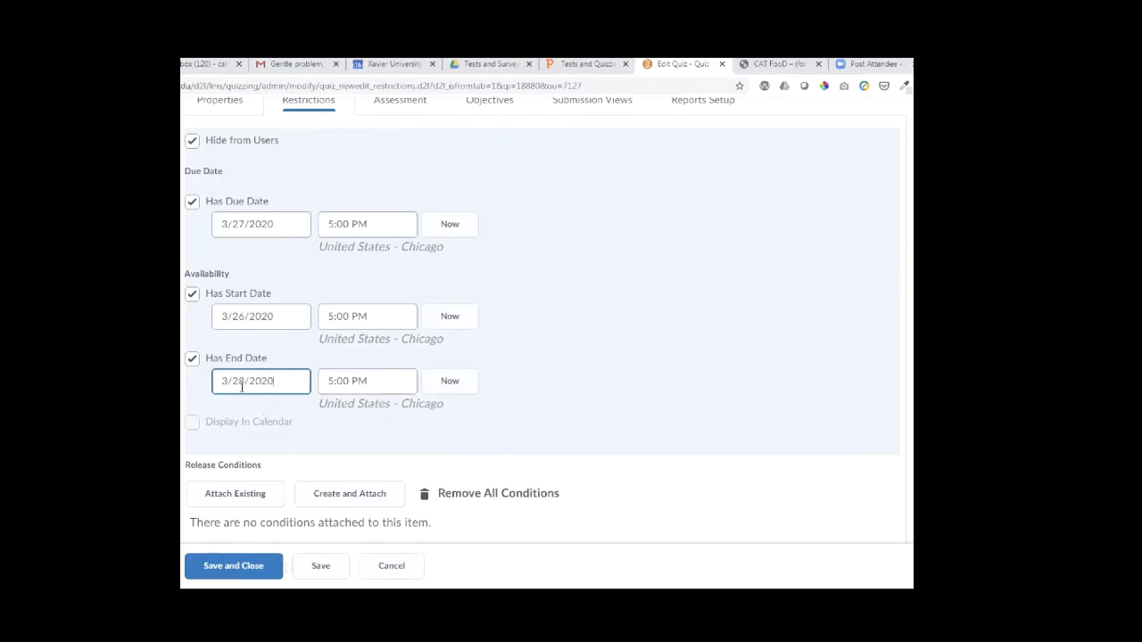
pyautogui.click(283, 382)
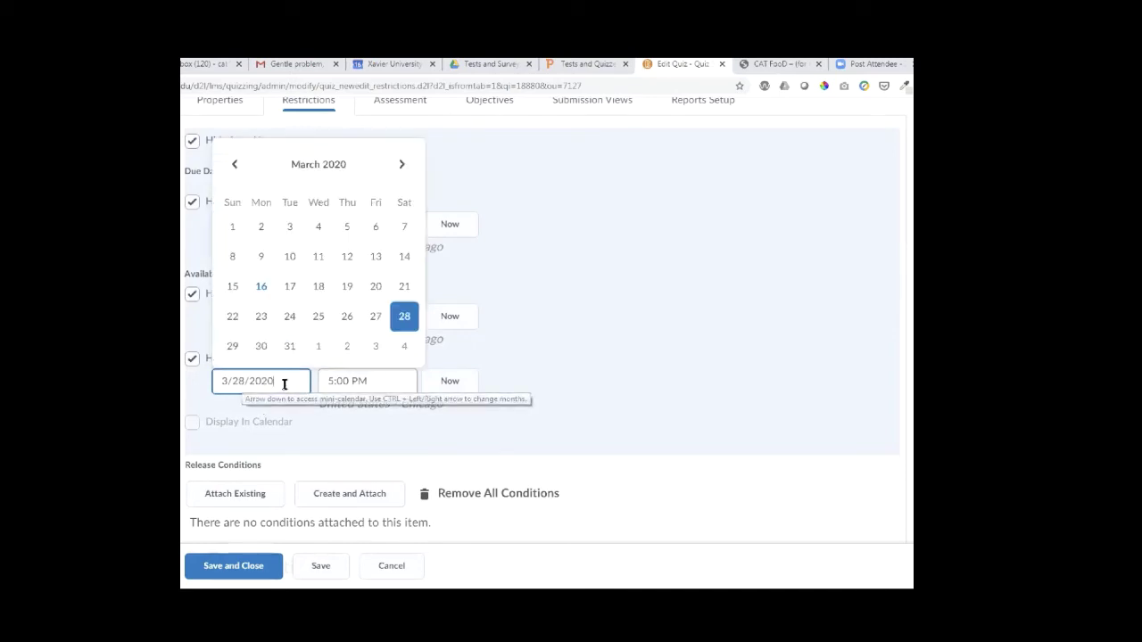
pyautogui.click(374, 317)
pyautogui.click(370, 382)
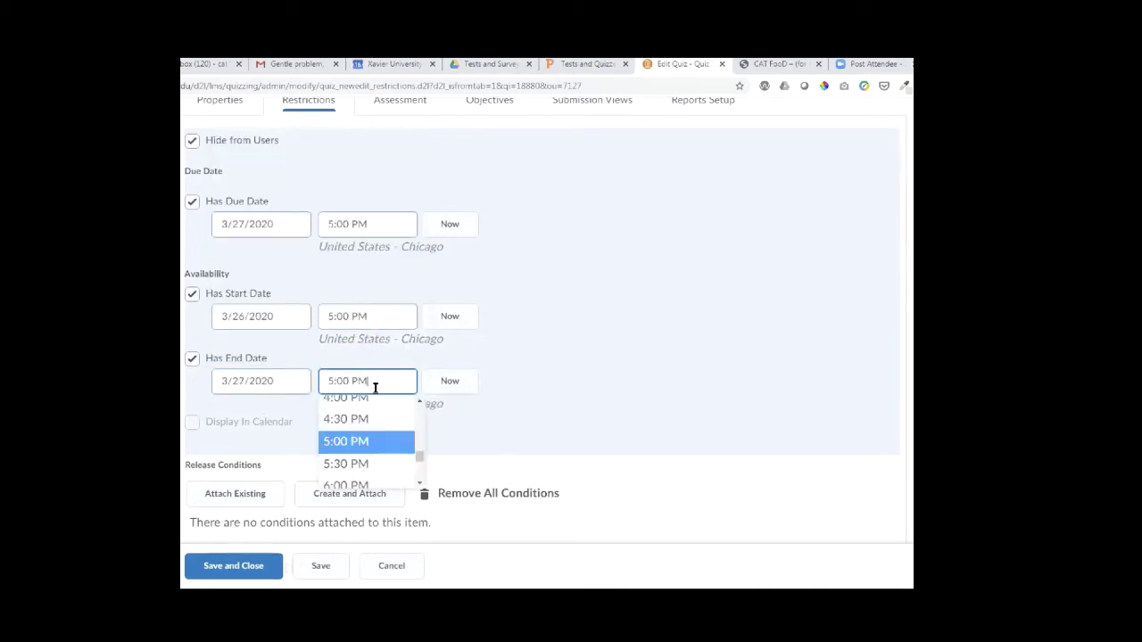
pyautogui.click(370, 485)
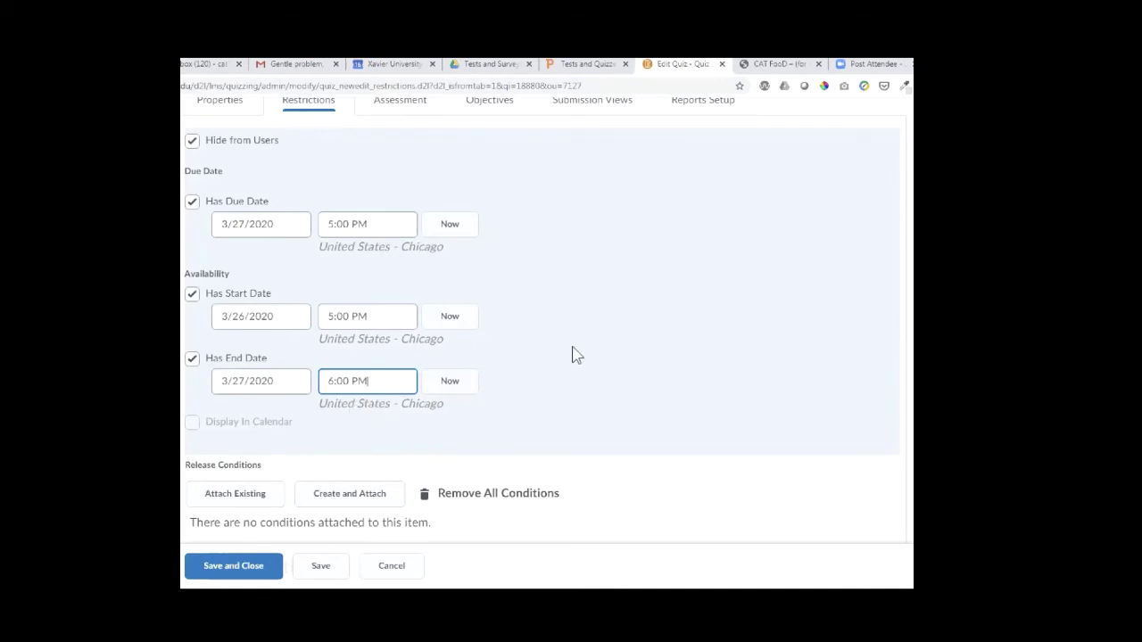
# Step: In the quiz's timing restrictions, switch to an enforced time limit and set it to 15 minutes
pyautogui.scroll(-1, 562, 343)
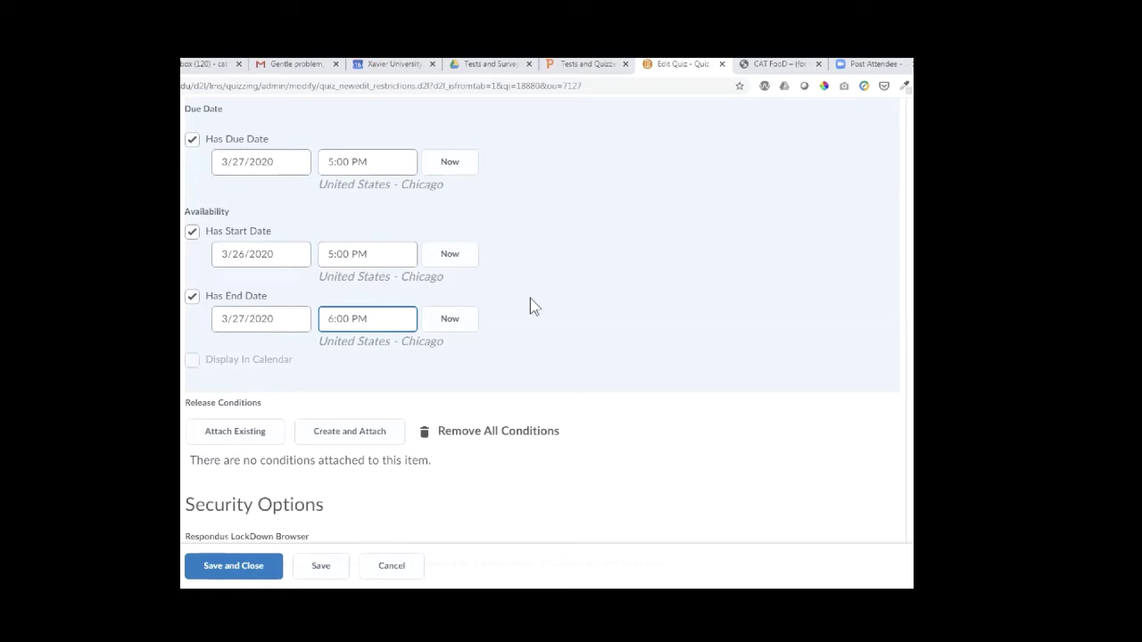
pyautogui.scroll(-2, 531, 305)
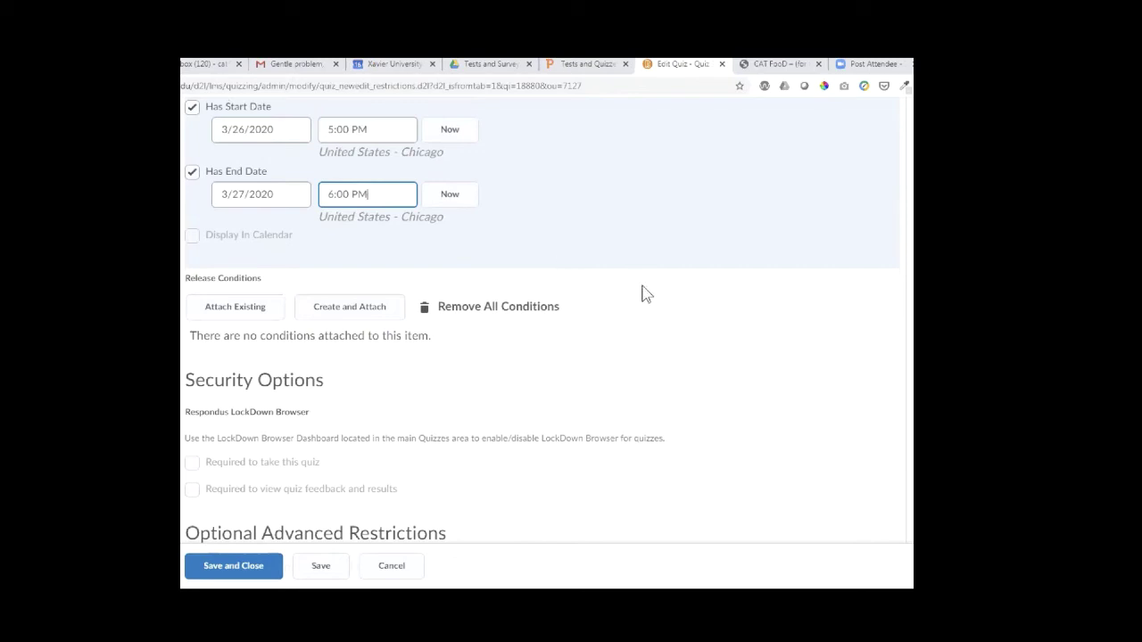
pyautogui.scroll(-2, 654, 275)
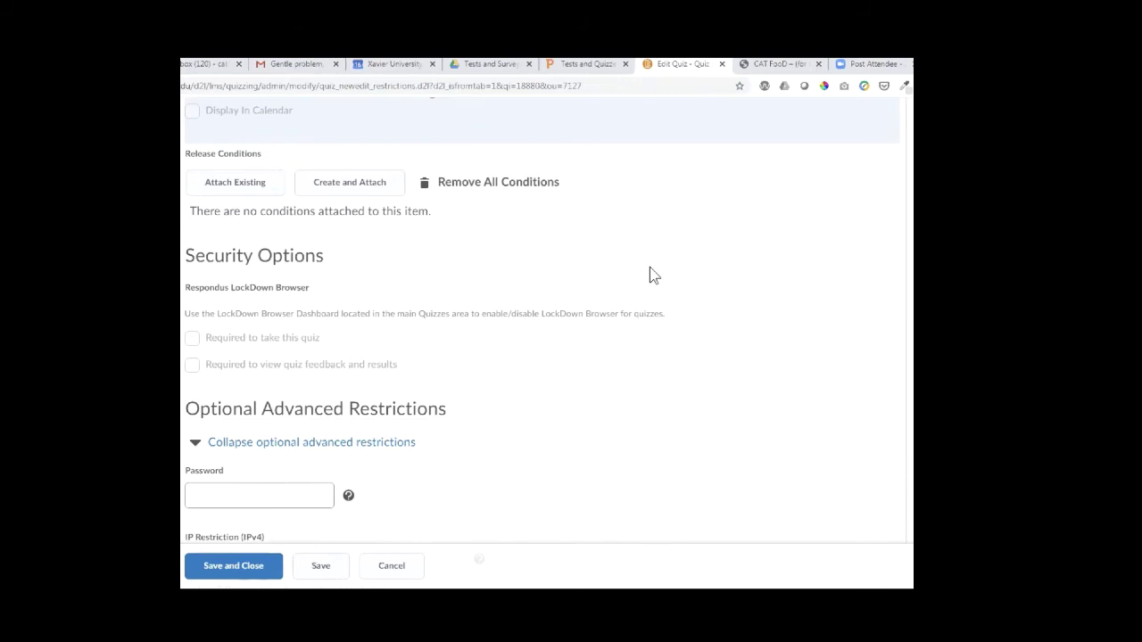
pyautogui.scroll(1, 654, 276)
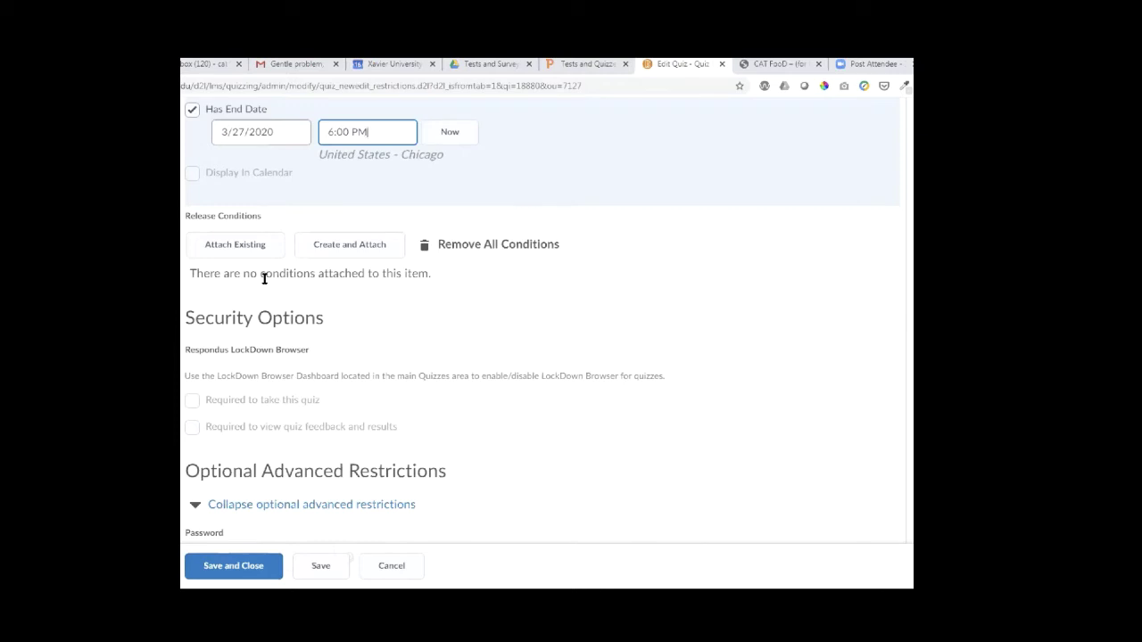
pyautogui.scroll(-2, 308, 286)
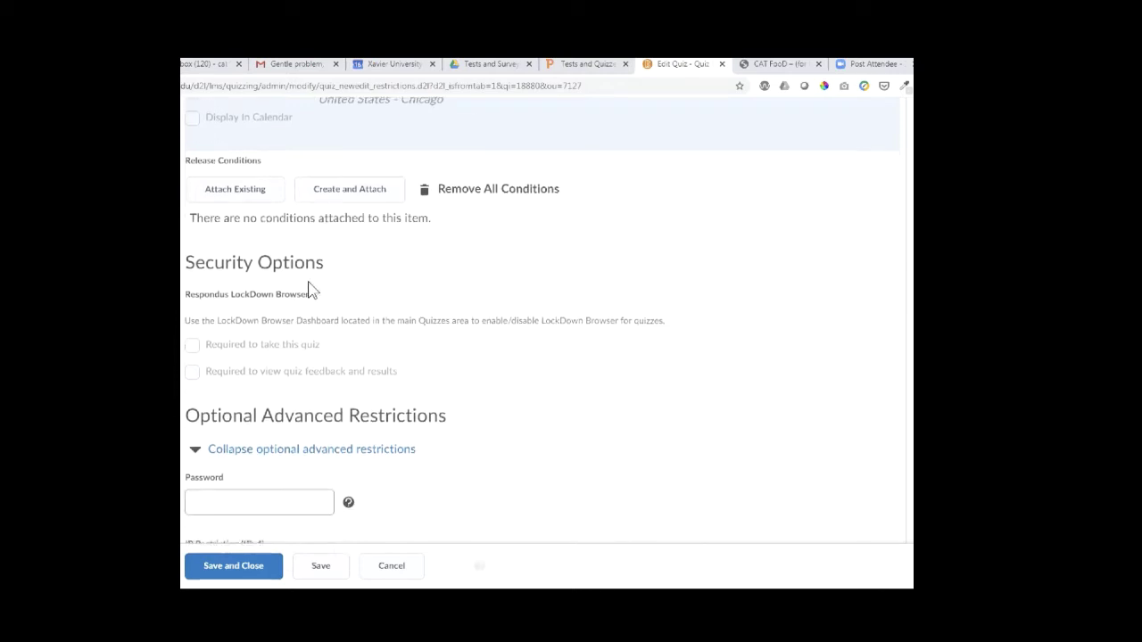
pyautogui.scroll(-1, 419, 272)
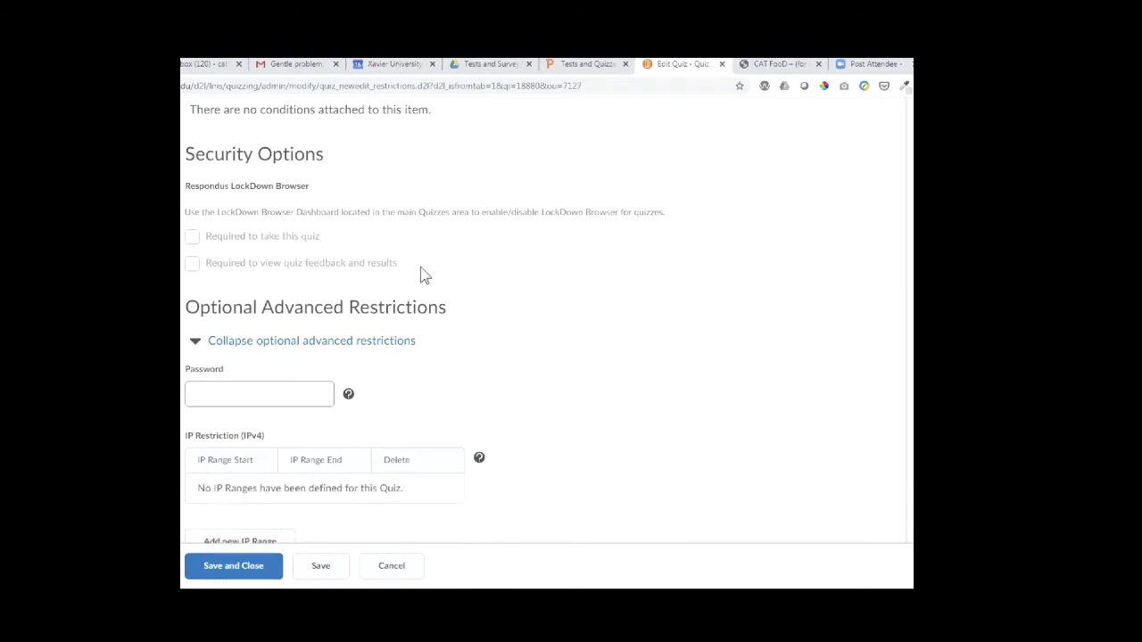
pyautogui.scroll(-5, 476, 316)
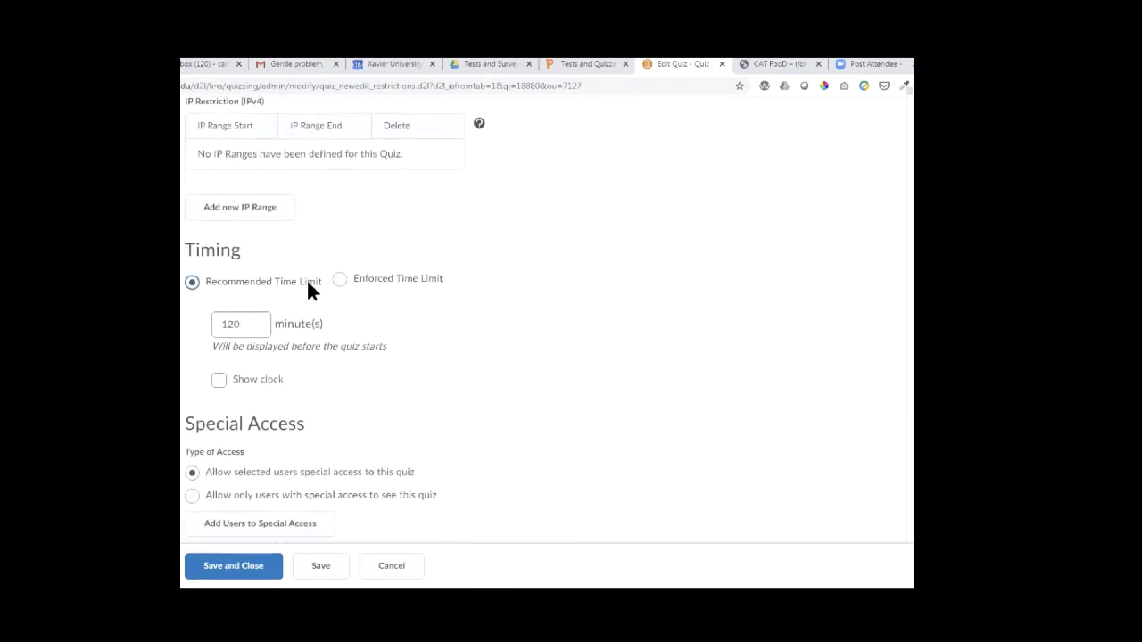
pyautogui.click(340, 280)
pyautogui.click(259, 347)
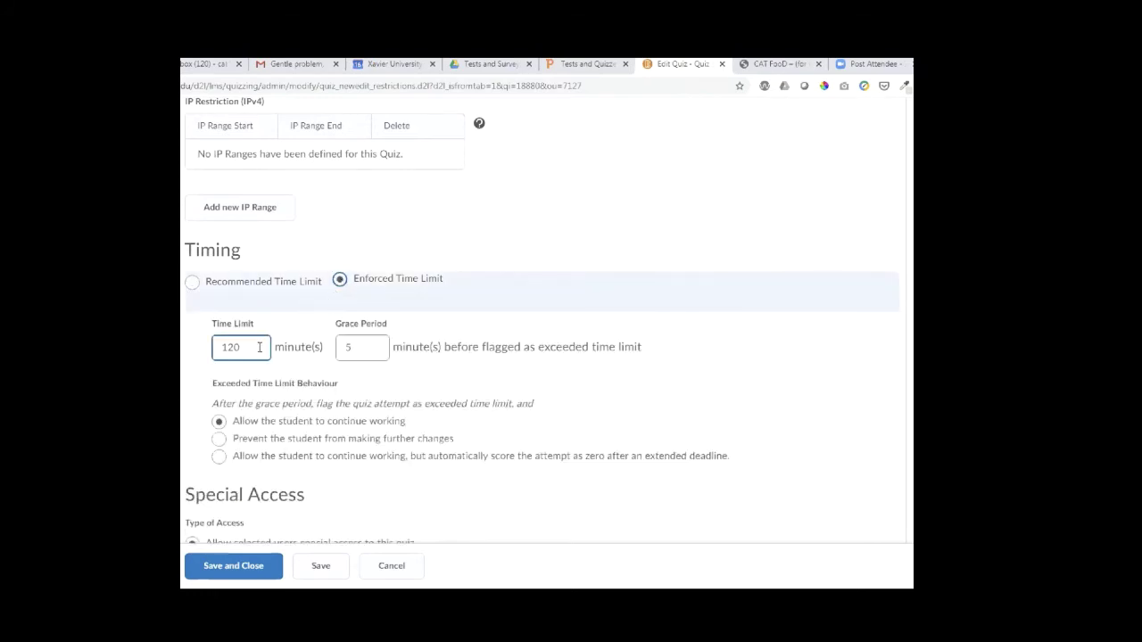
pyautogui.moveTo(242, 347); pyautogui.dragTo(218, 347)
pyautogui.write('15')
# Step: Review the time limit and grace period fields, then the advanced restrictions, availability dates and user visibility of Quiz 1
pyautogui.click(358, 352)
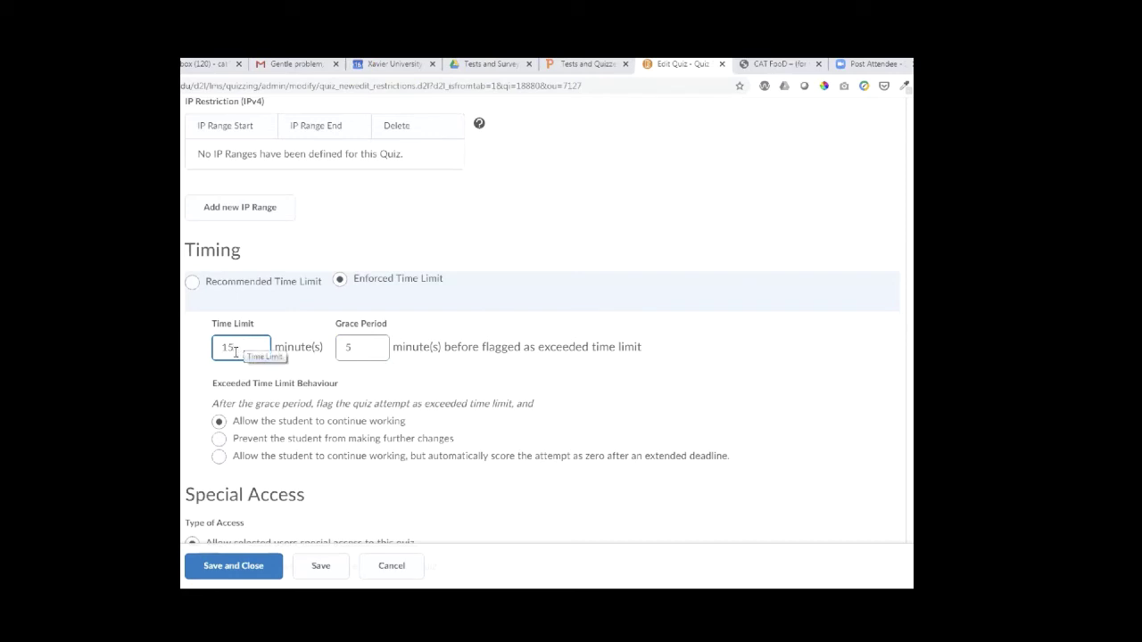
pyautogui.click(341, 348)
pyautogui.click(255, 350)
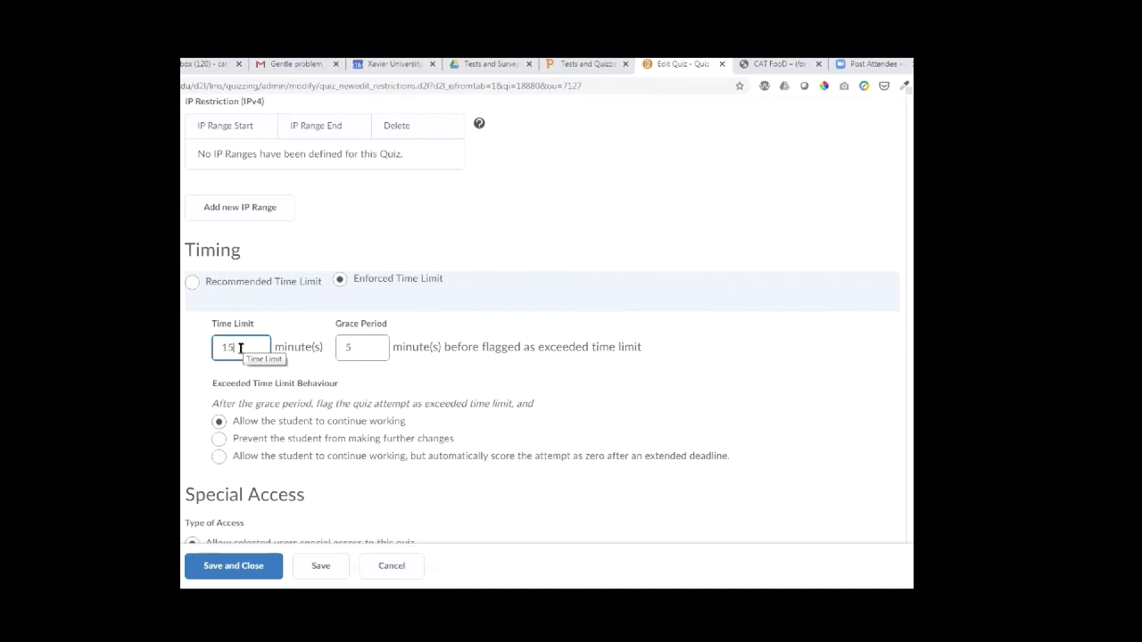
pyautogui.click(339, 350)
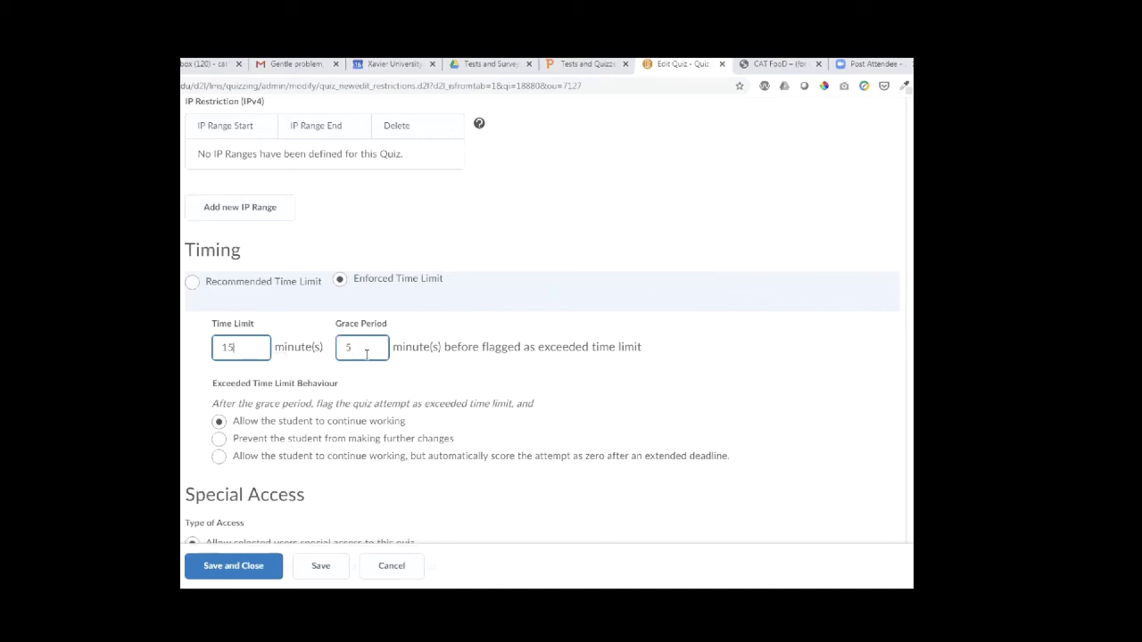
pyautogui.hotkey('shift', 'Tab')
pyautogui.scroll(4, 622, 284)
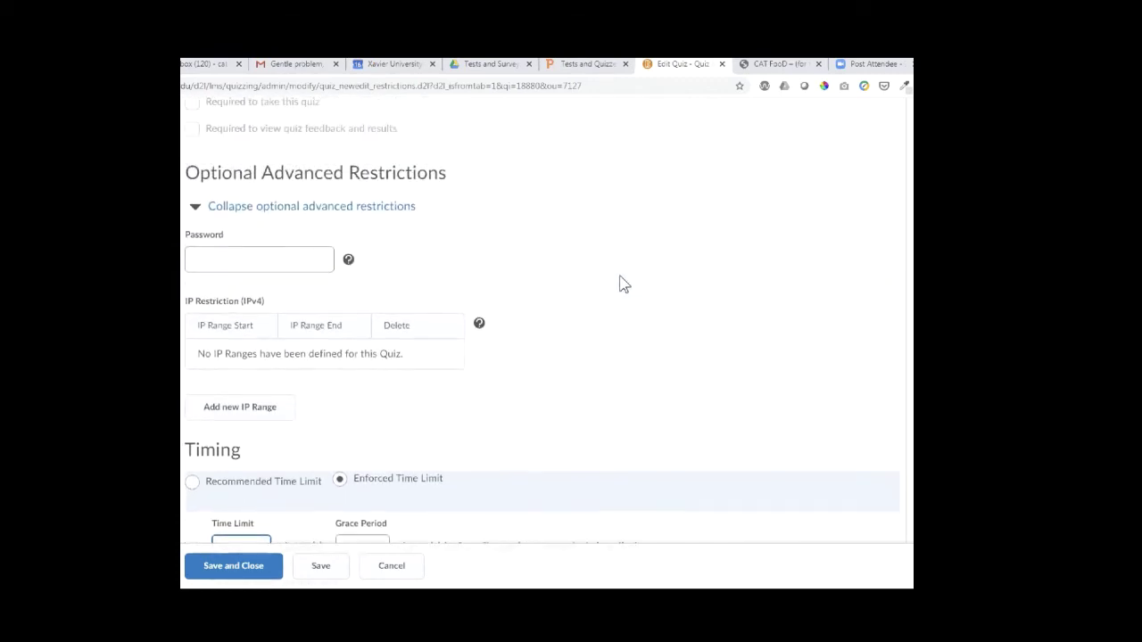
pyautogui.scroll(5, 615, 284)
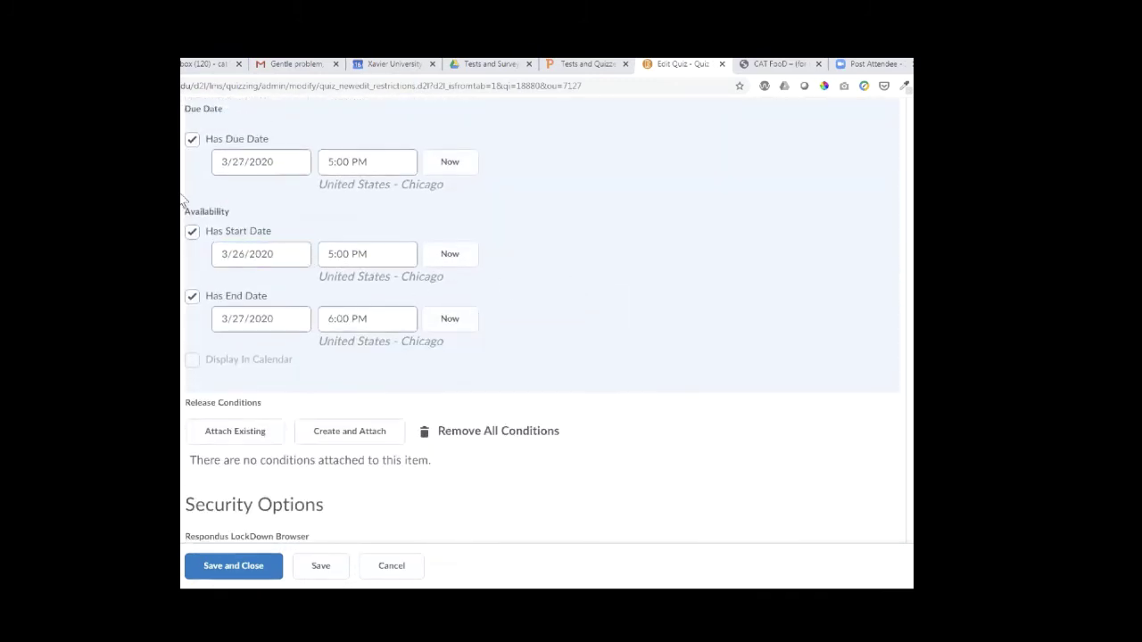
pyautogui.scroll(3, 491, 246)
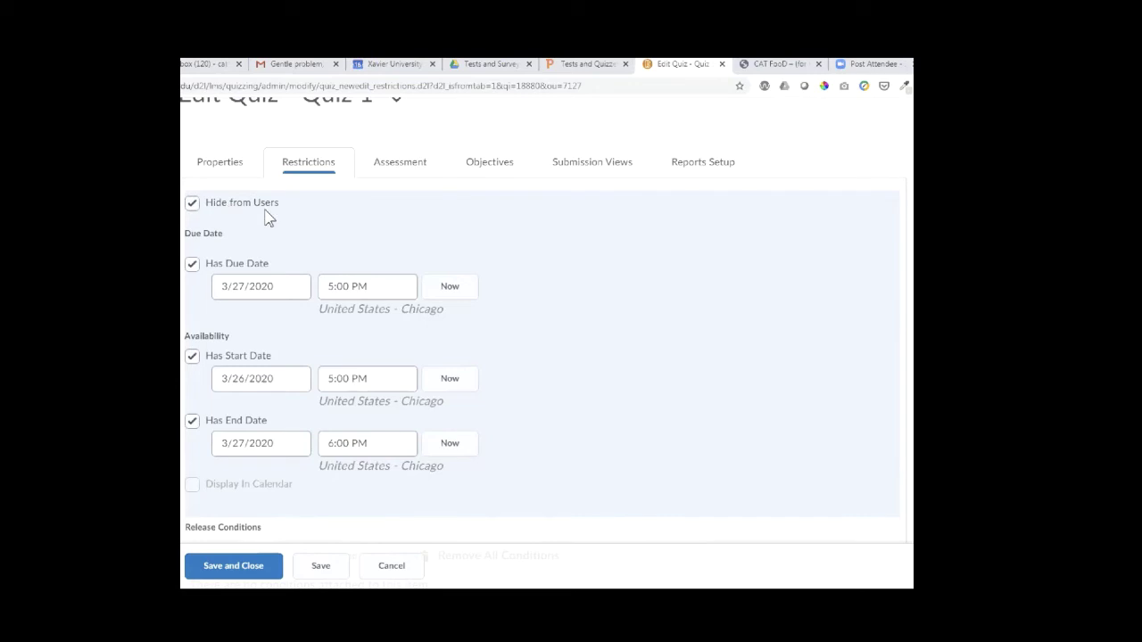
# Step: Set the exceeded time limit behaviour to prevent the student from making further changes, and save the restrictions
pyautogui.scroll(-7, 372, 277)
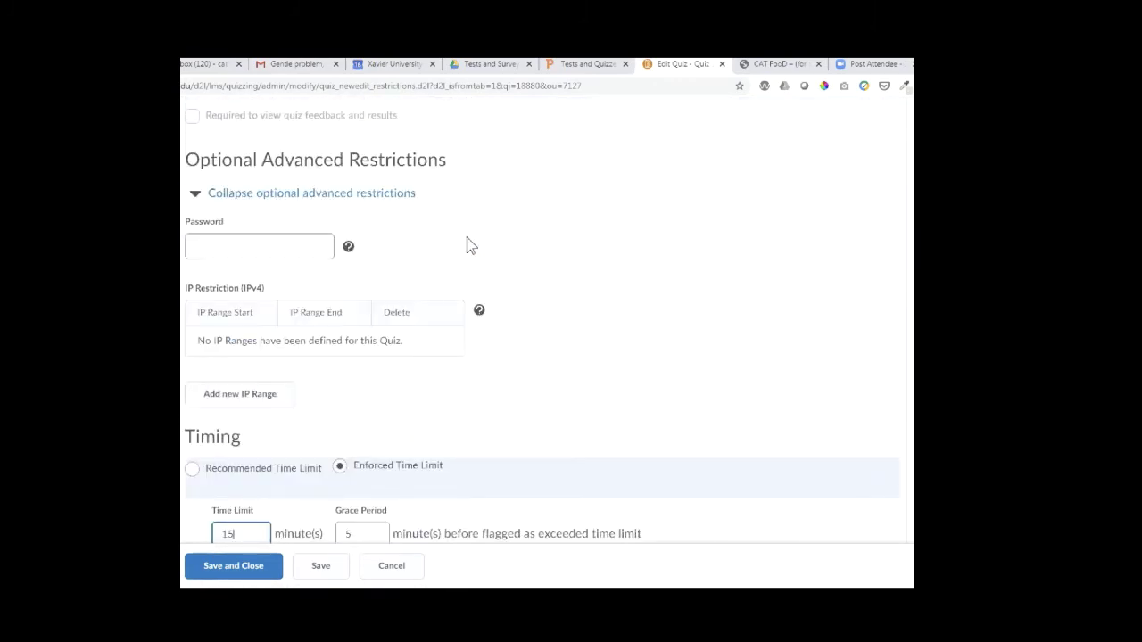
pyautogui.scroll(-2, 466, 246)
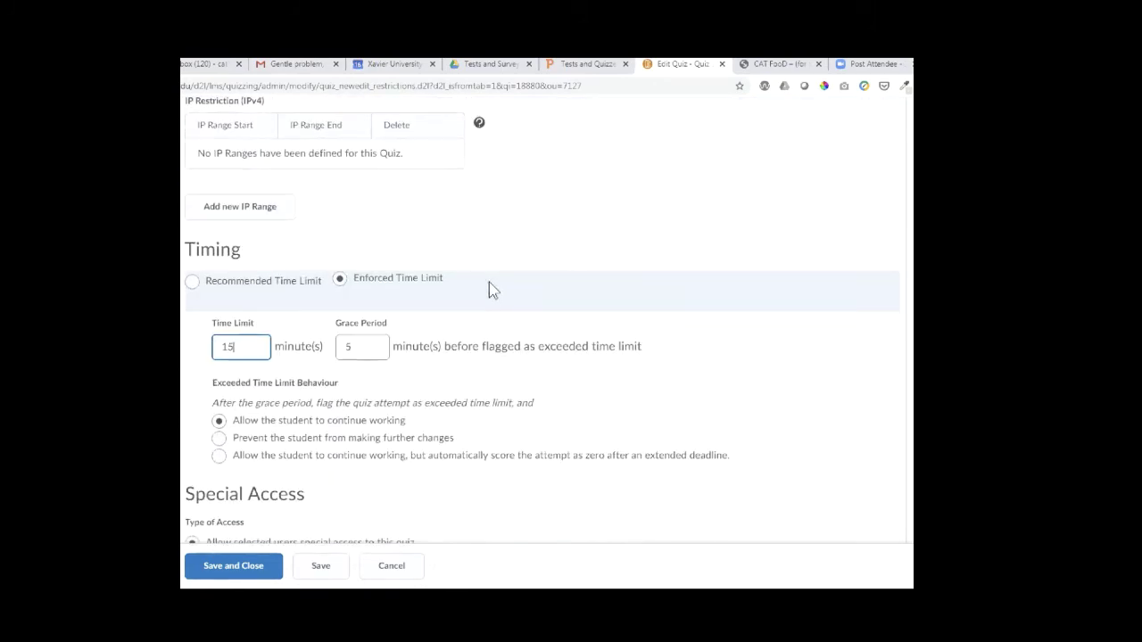
pyautogui.scroll(-1, 489, 286)
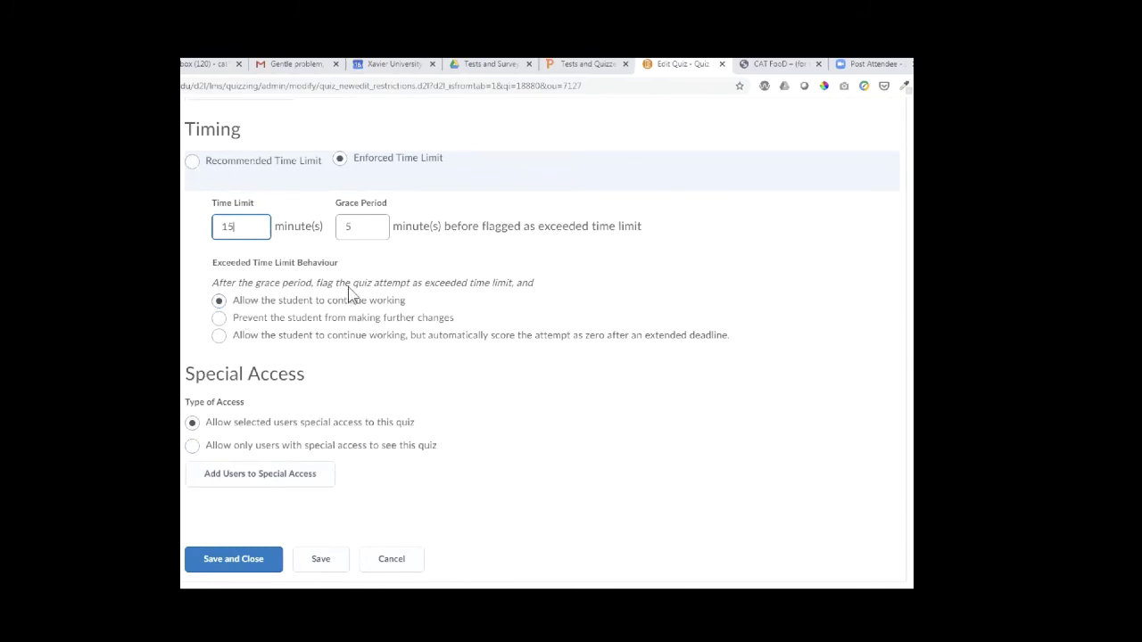
pyautogui.click(220, 318)
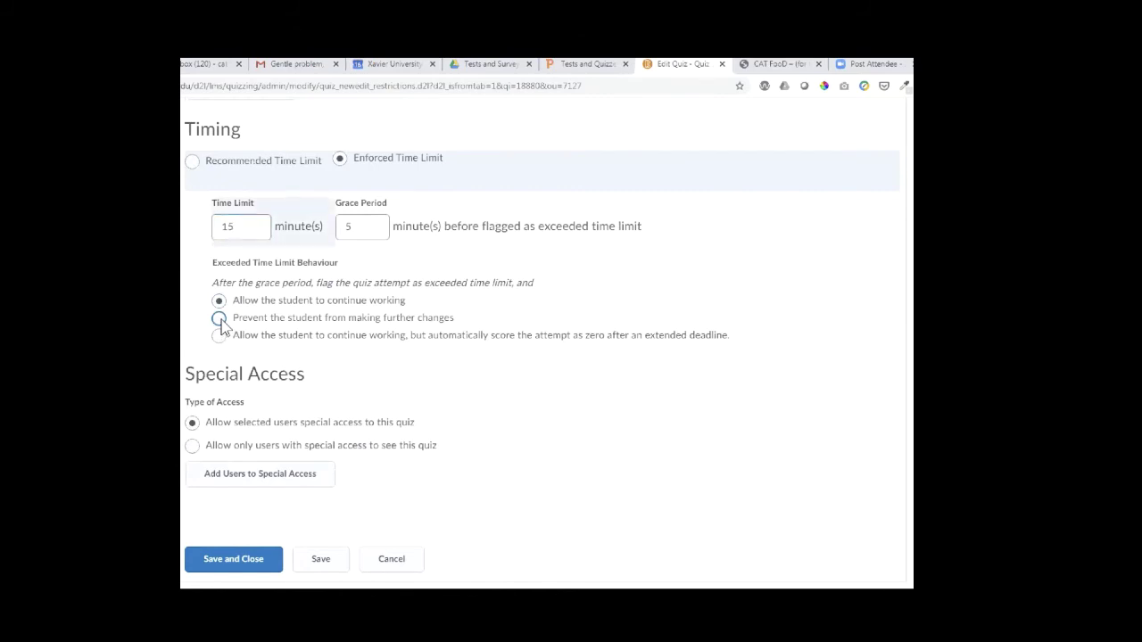
pyautogui.click(355, 323)
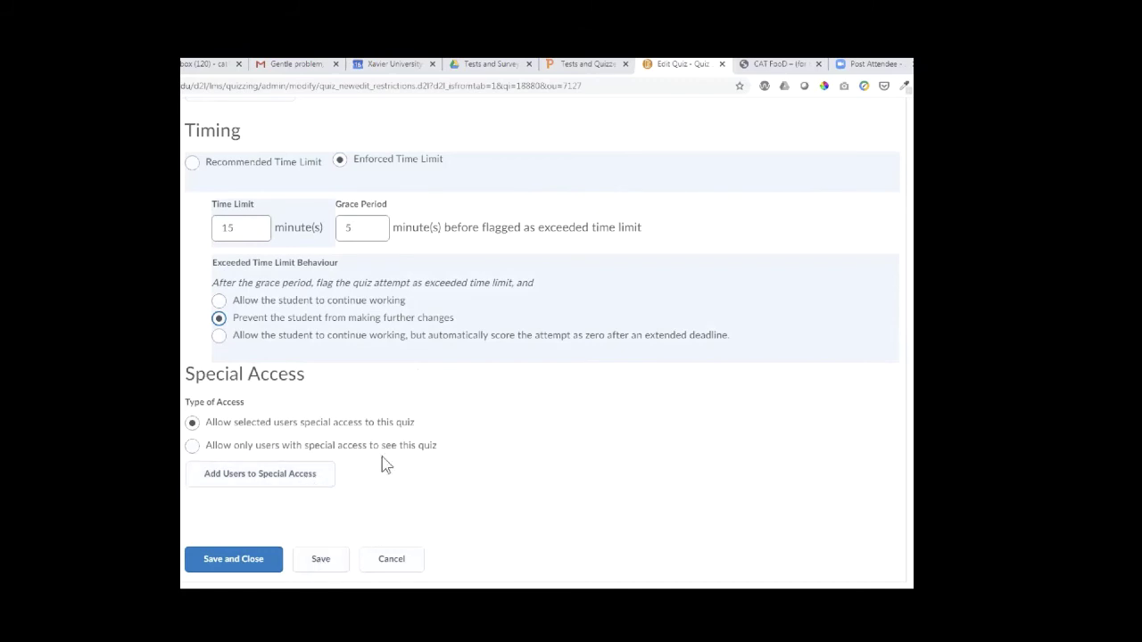
pyautogui.click(323, 560)
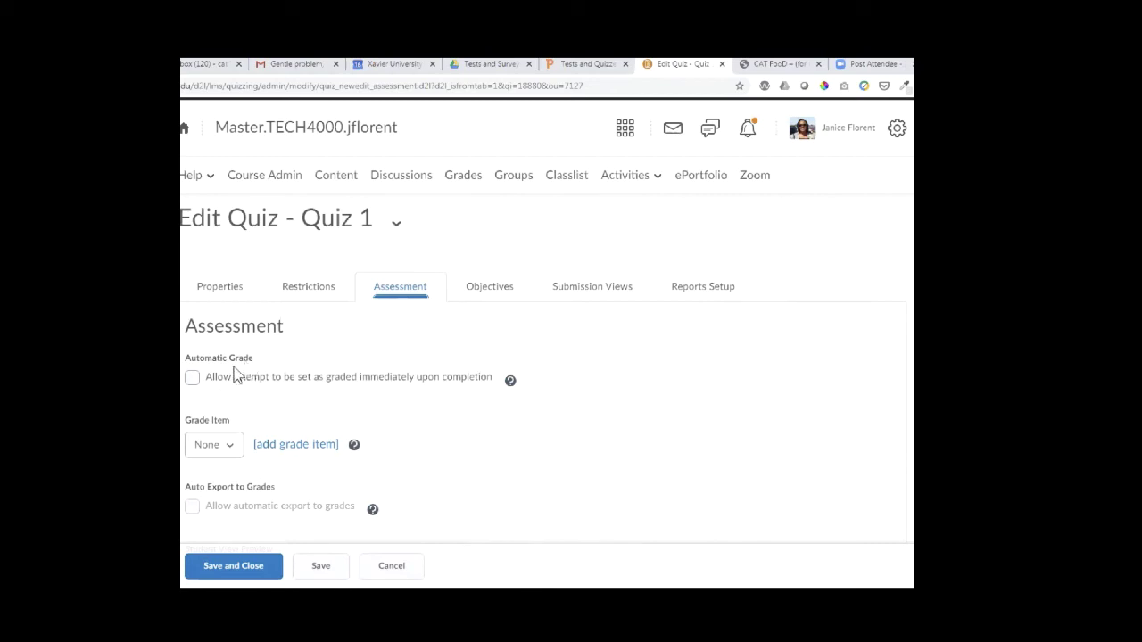
# Step: Allow Quiz 1 attempts to be set as graded immediately upon completion, and look over the grade item and export settings
pyautogui.click(192, 378)
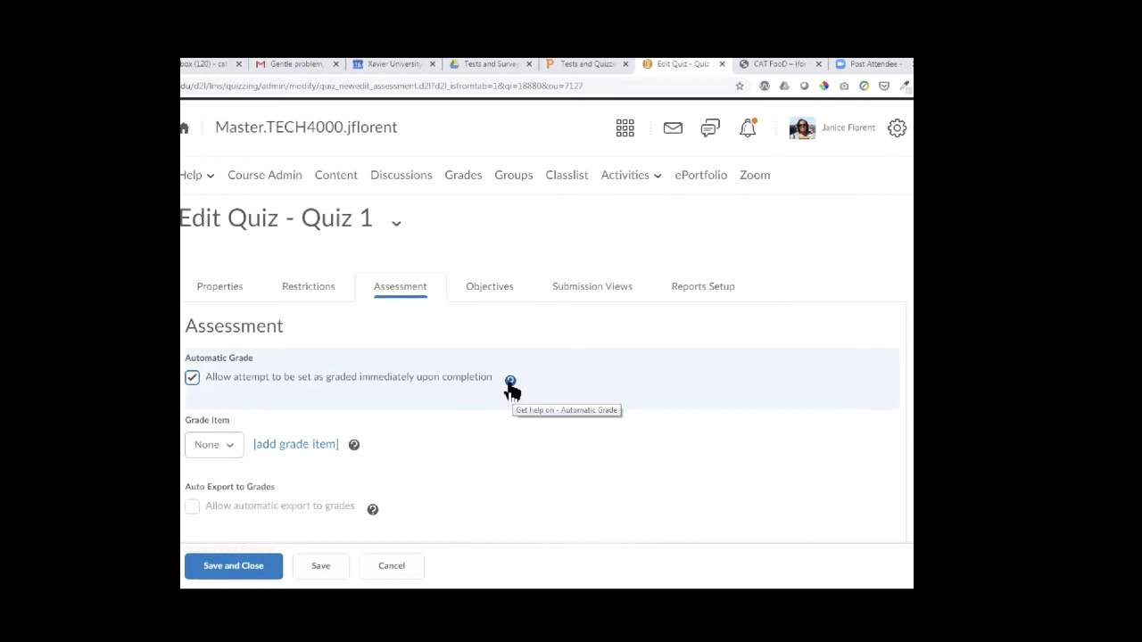
pyautogui.scroll(-1, 437, 370)
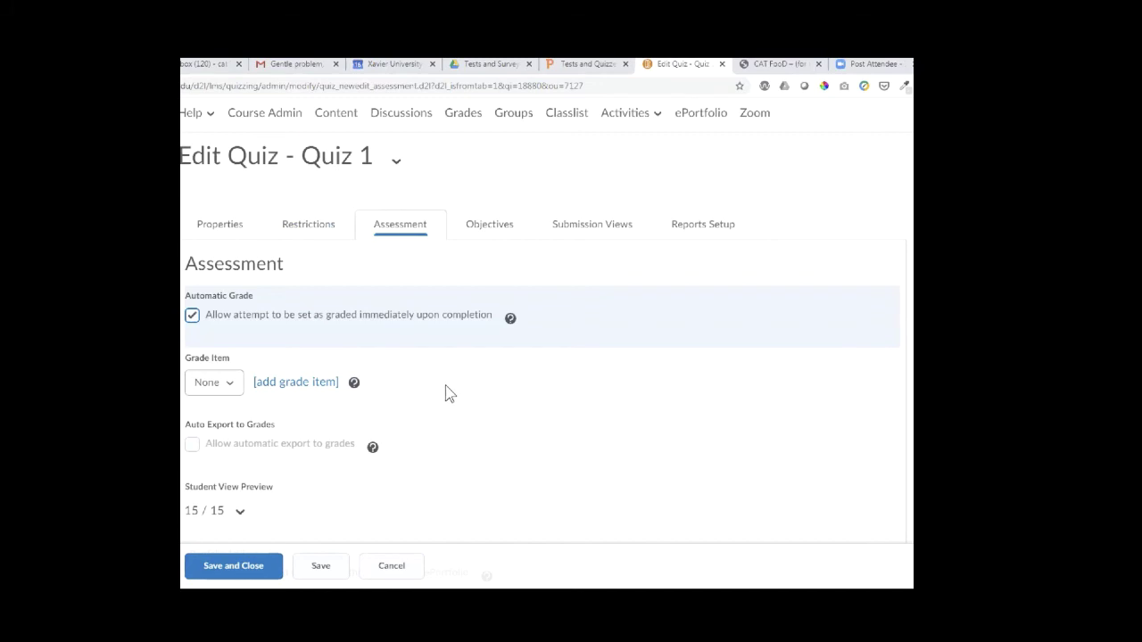
pyautogui.scroll(-1, 450, 394)
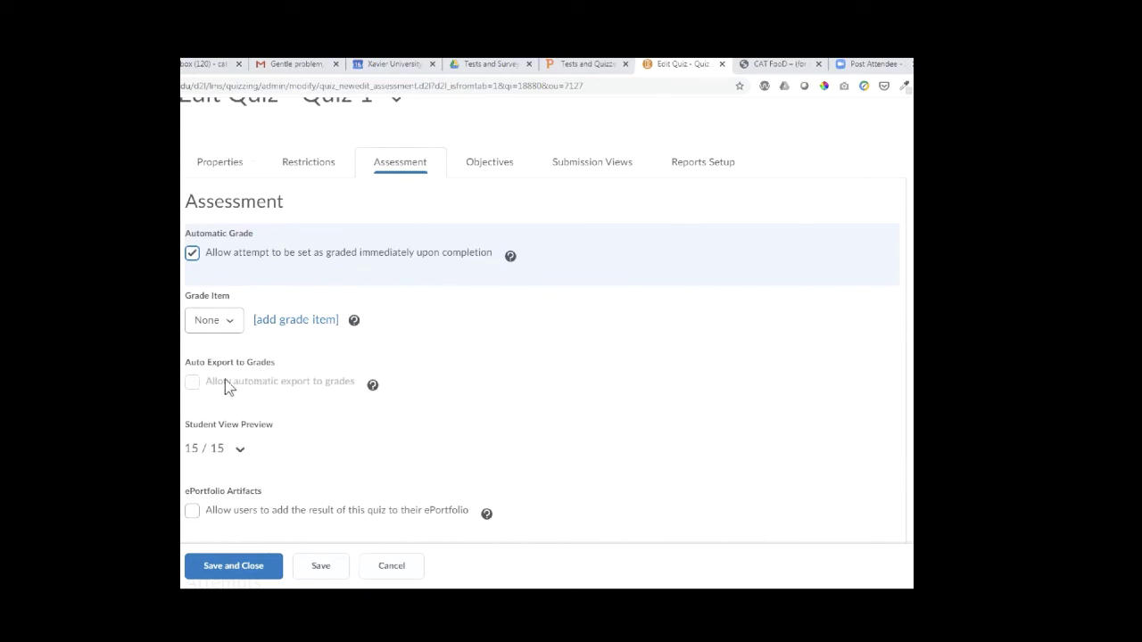
pyautogui.scroll(-3, 537, 356)
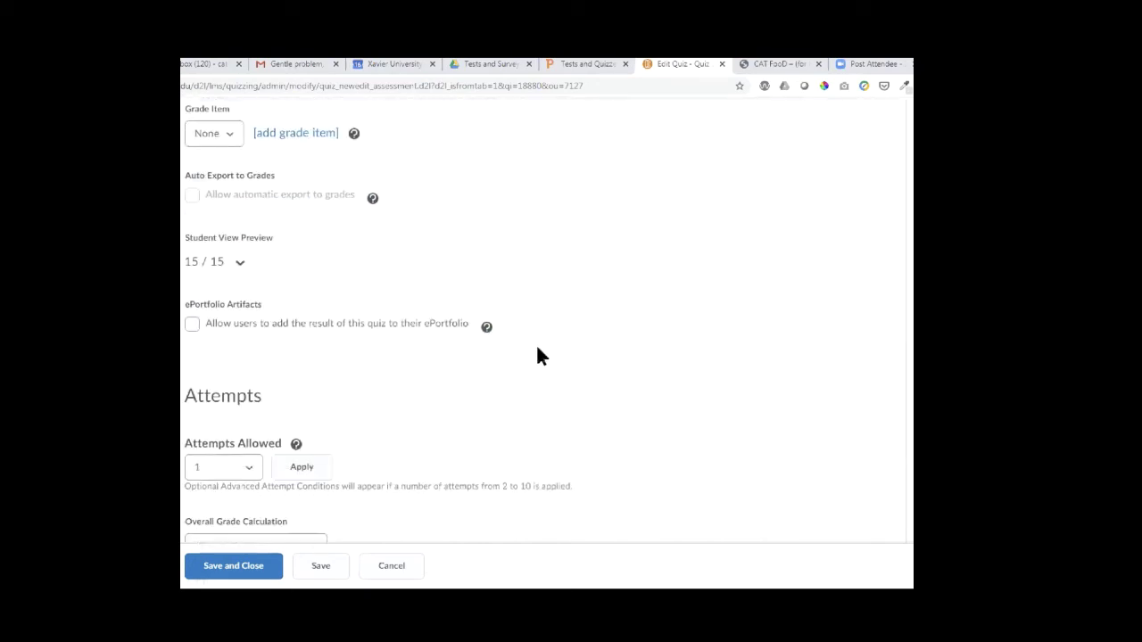
# Step: Review the attempts allowed and the overall grade calculation options for Quiz 1, and save the assessment settings
pyautogui.scroll(-1, 473, 375)
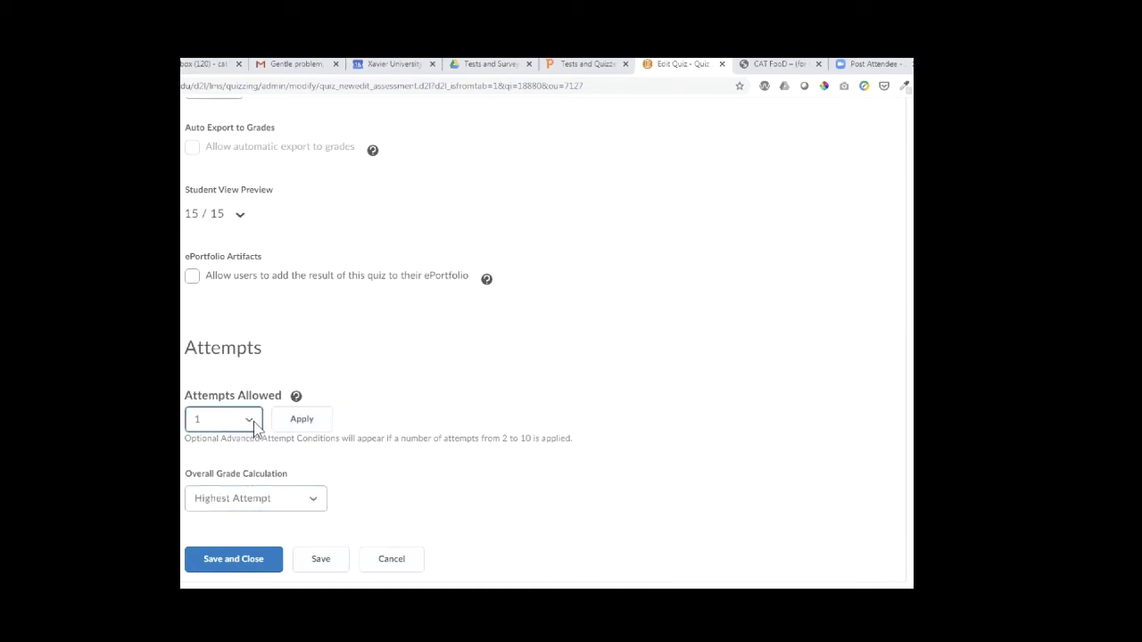
pyautogui.click(317, 498)
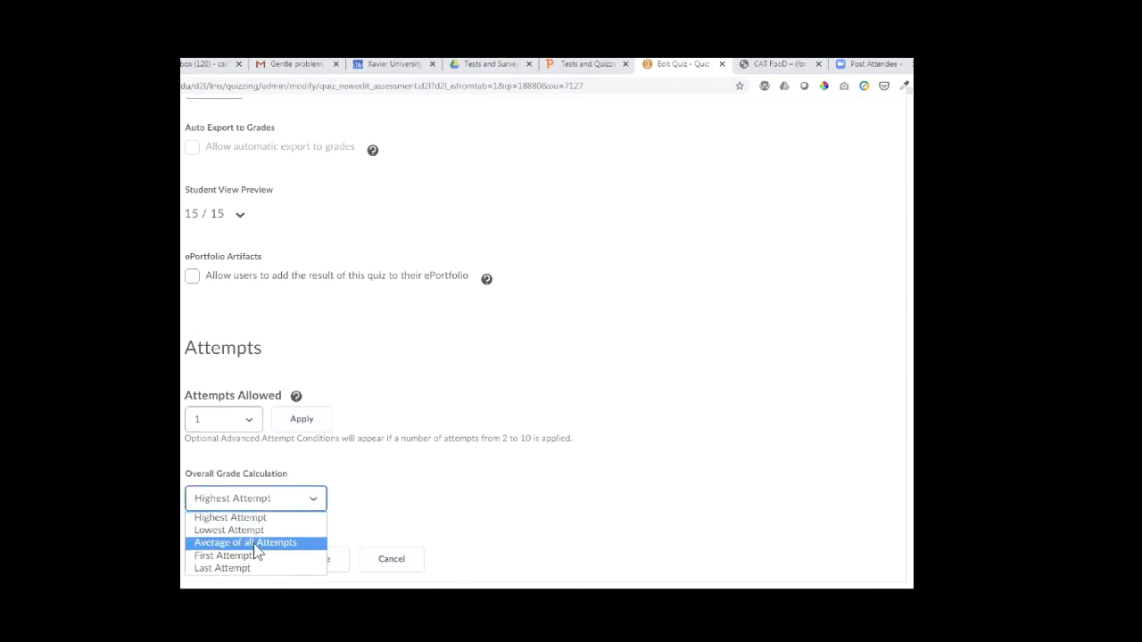
pyautogui.click(417, 480)
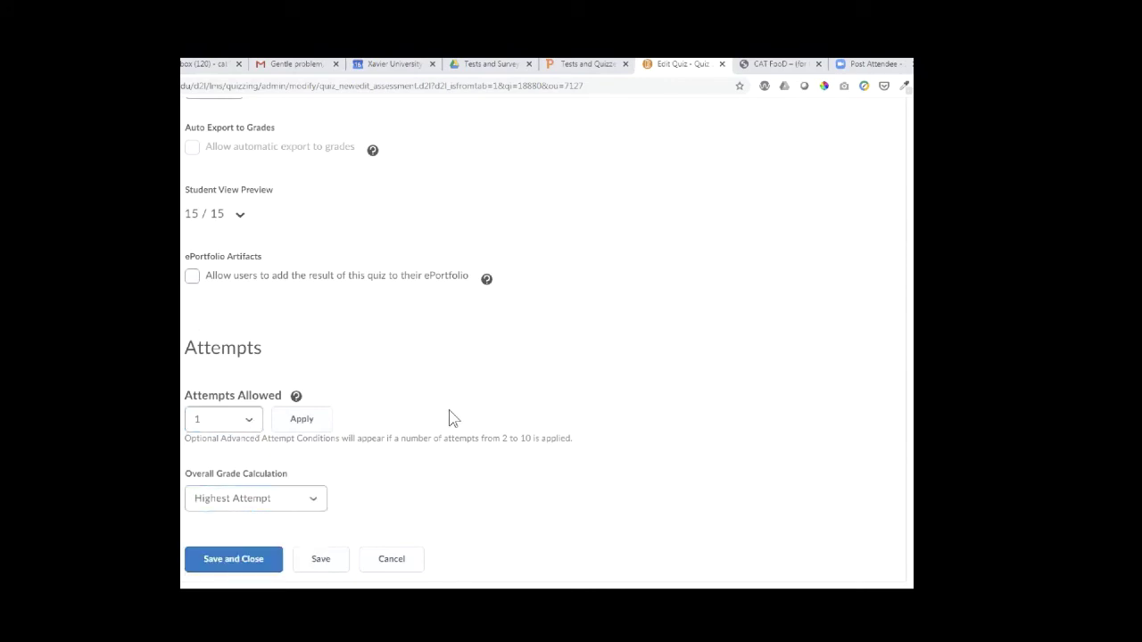
pyautogui.scroll(3, 392, 387)
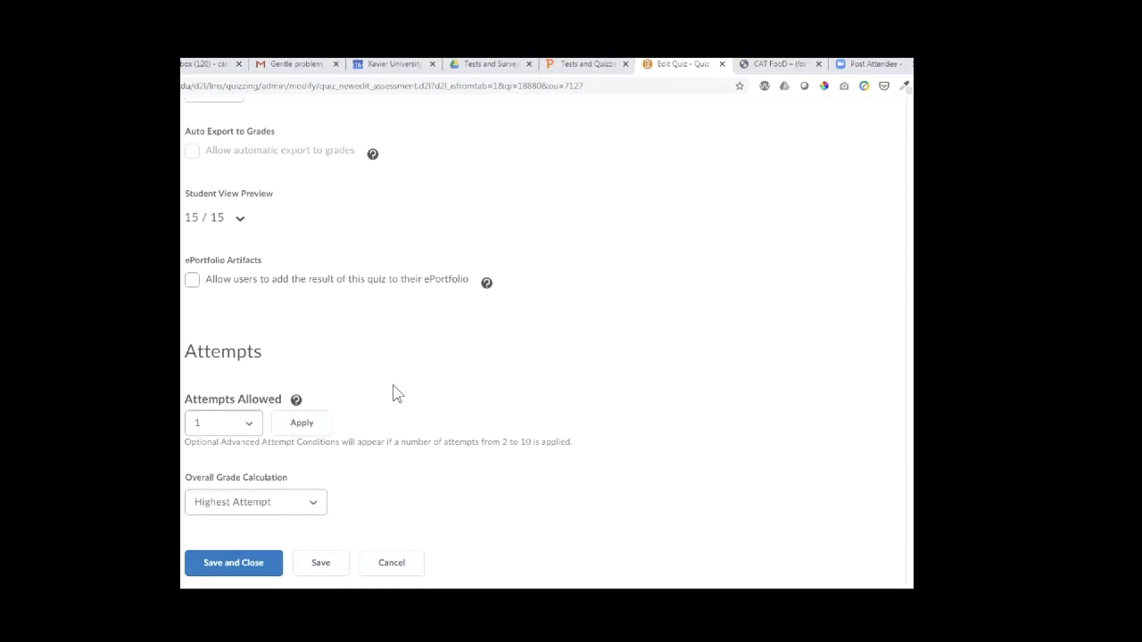
pyautogui.scroll(-3, 393, 387)
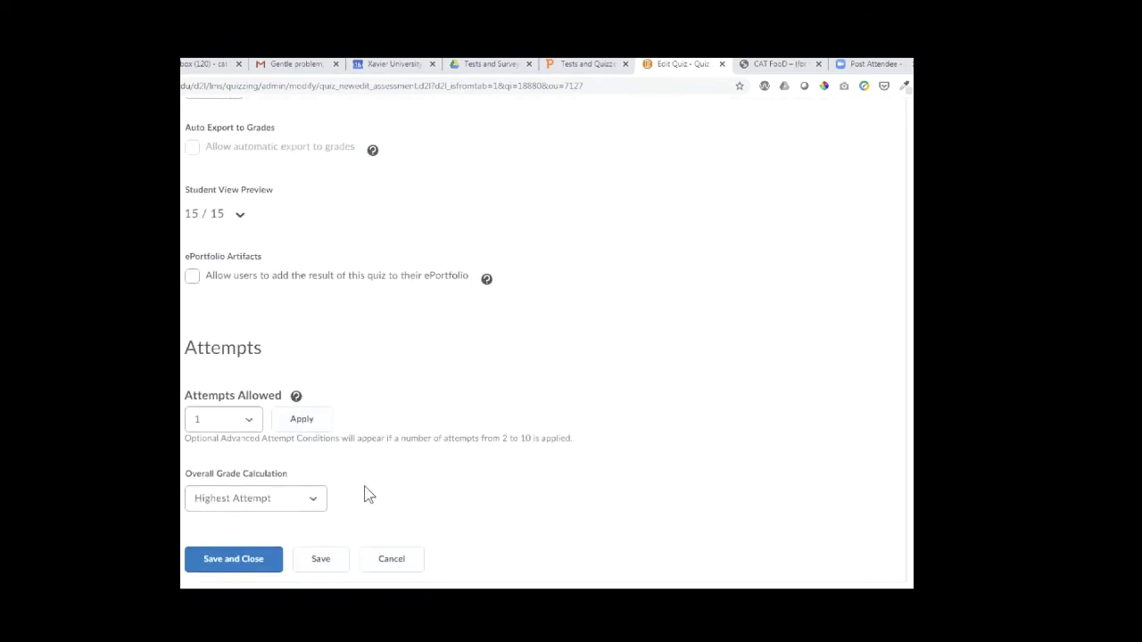
pyautogui.click(328, 560)
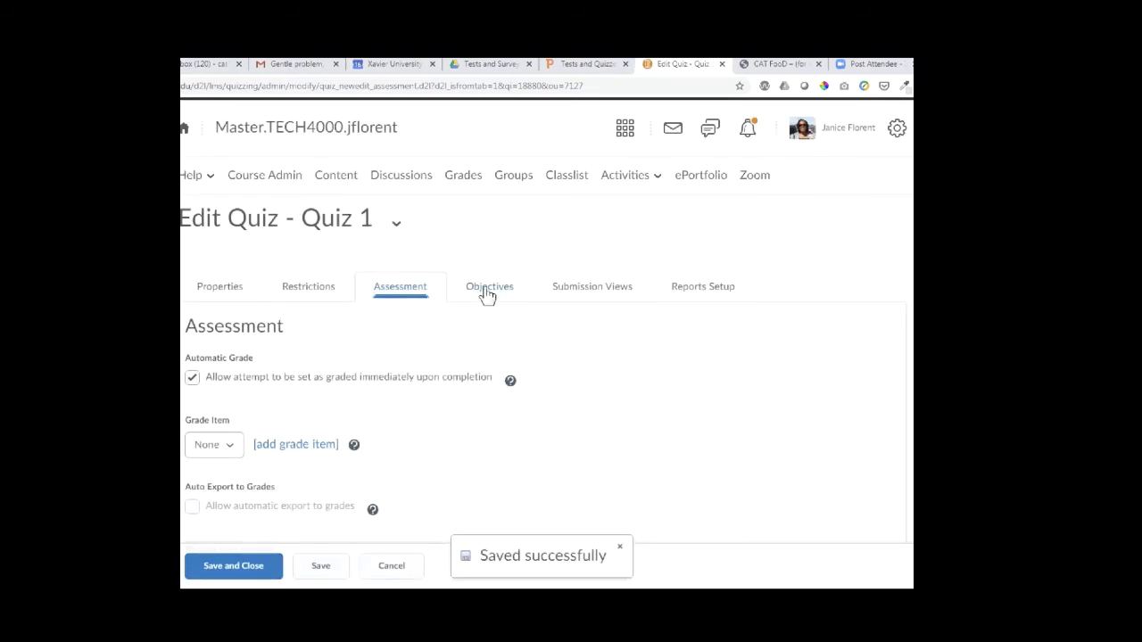
# Step: Check the submission views of Quiz 1, and make the quiz visible to users from the quiz list
pyautogui.click(601, 293)
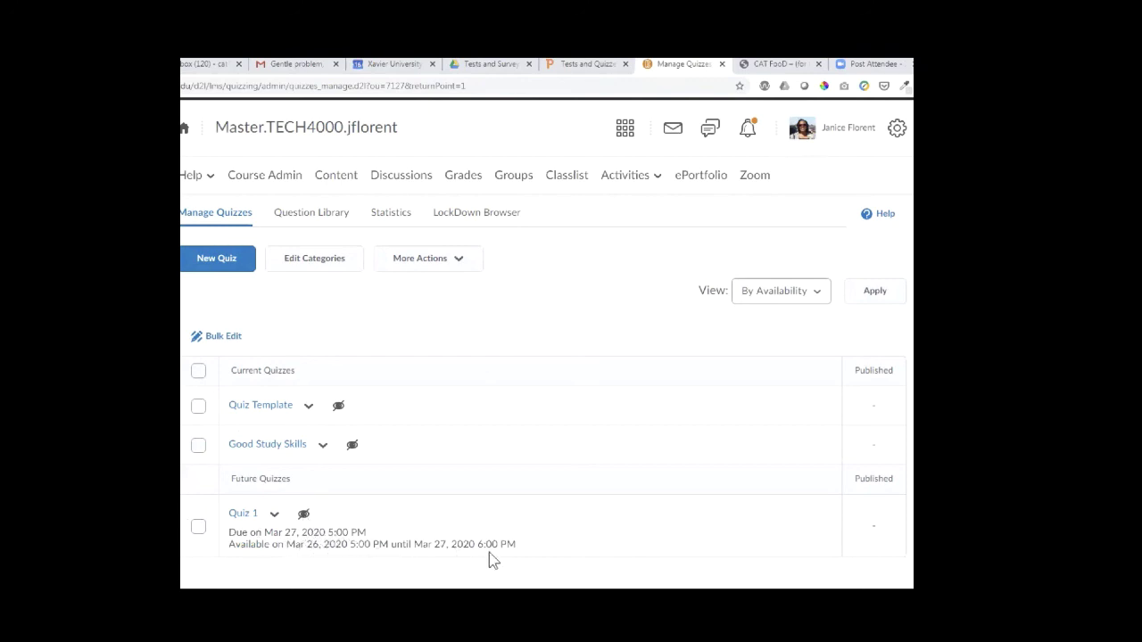
pyautogui.click(275, 515)
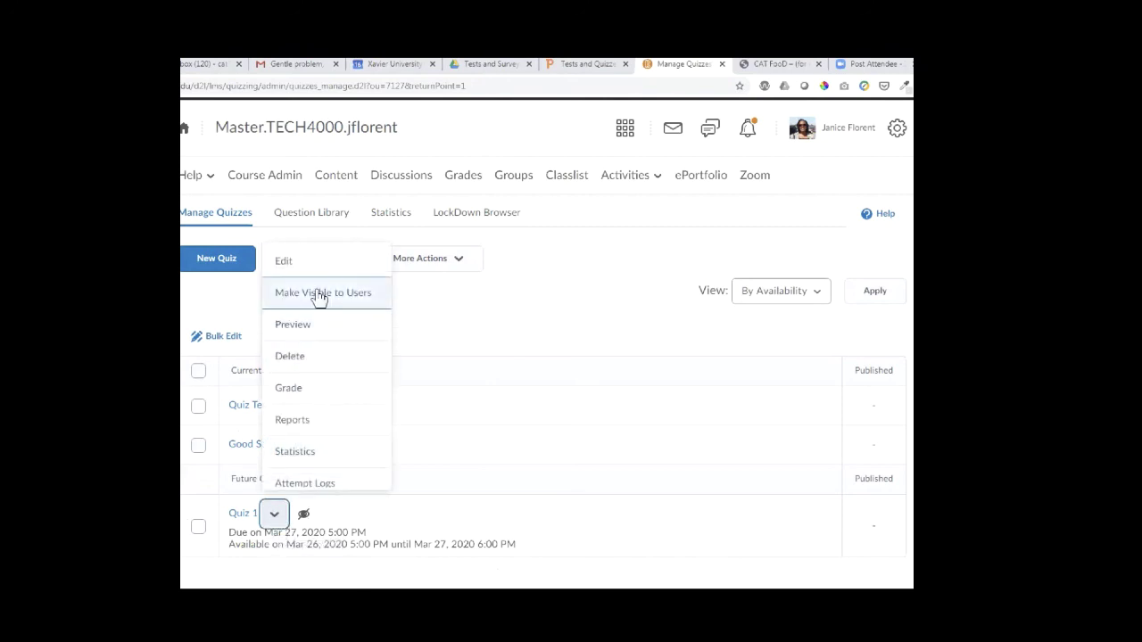
pyautogui.click(365, 300)
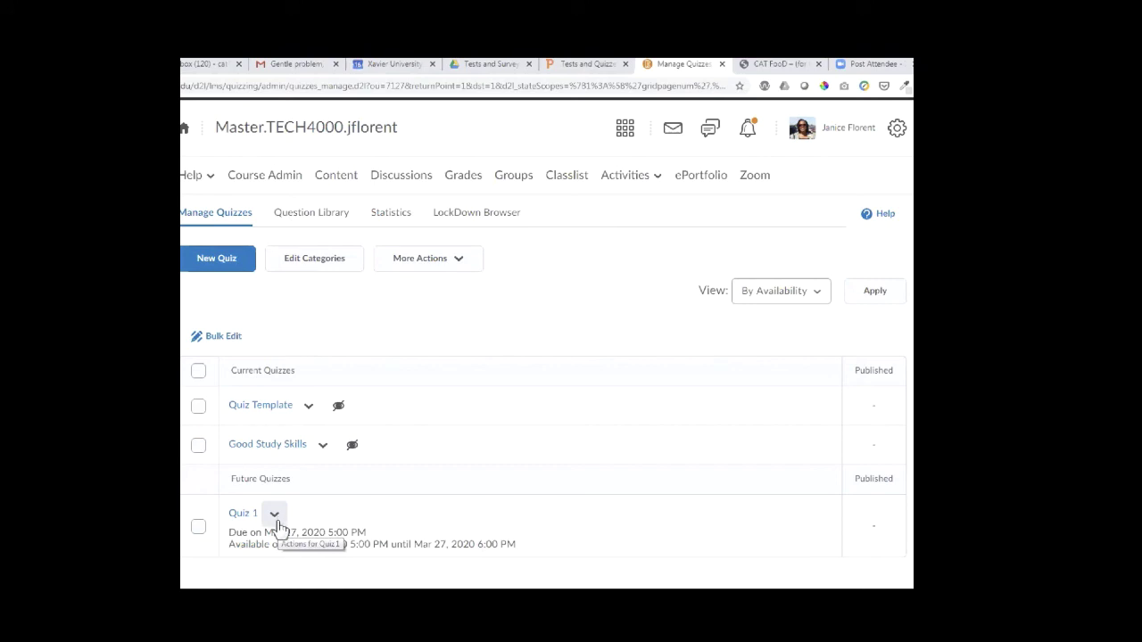
# Step: Start a preview of Quiz 1, answer question 1 with New Orleans, and continue to page 2
pyautogui.click(274, 516)
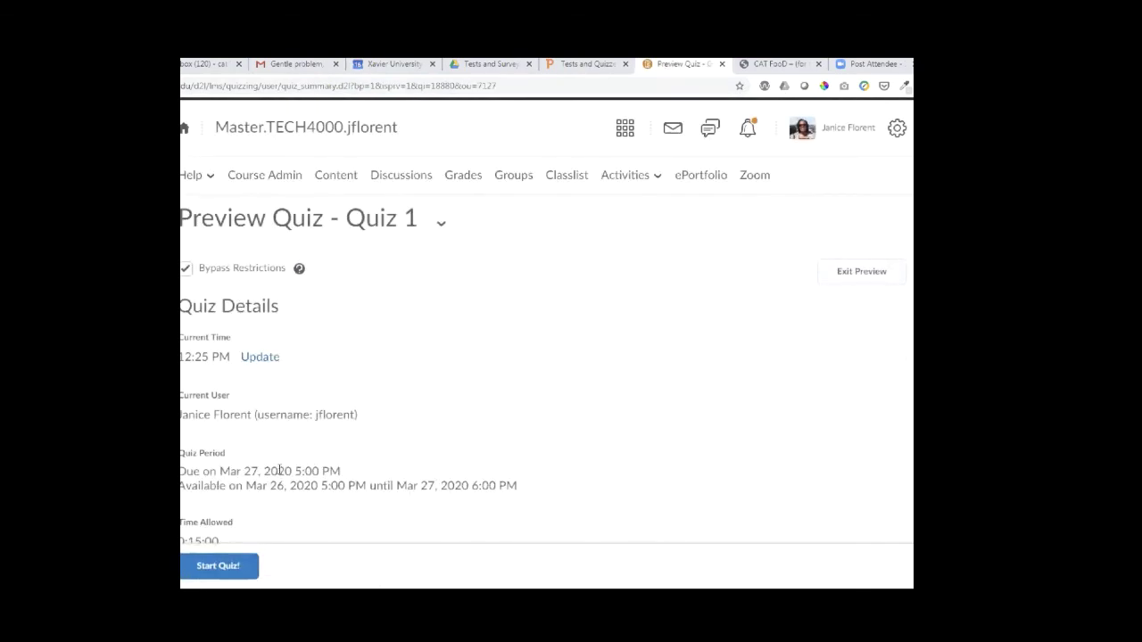
pyautogui.scroll(-3, 344, 472)
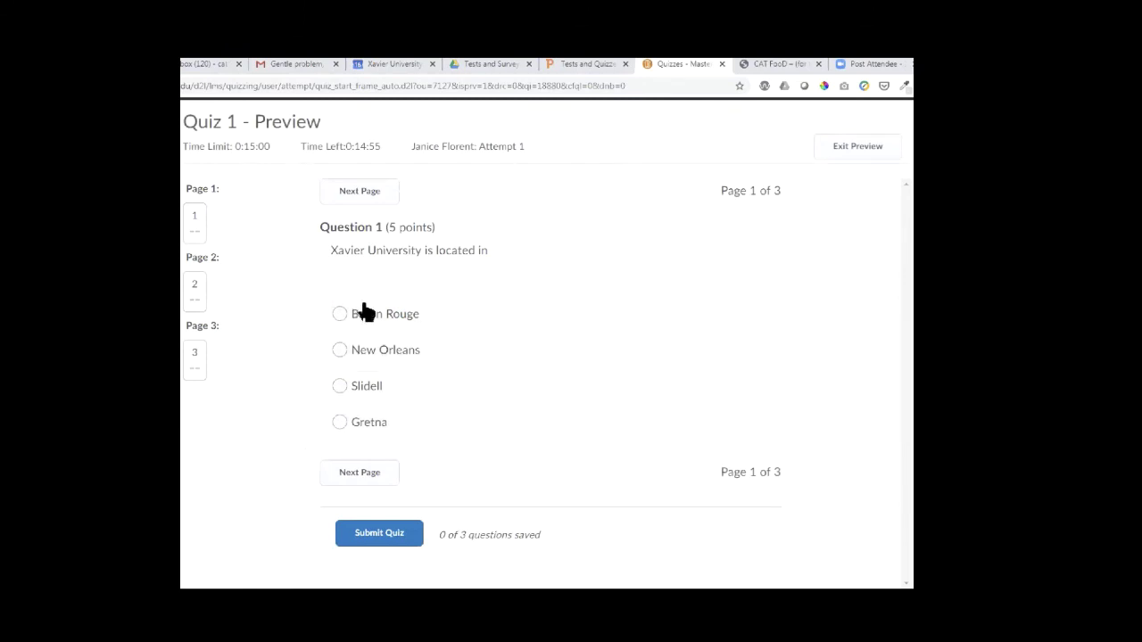
pyautogui.click(375, 362)
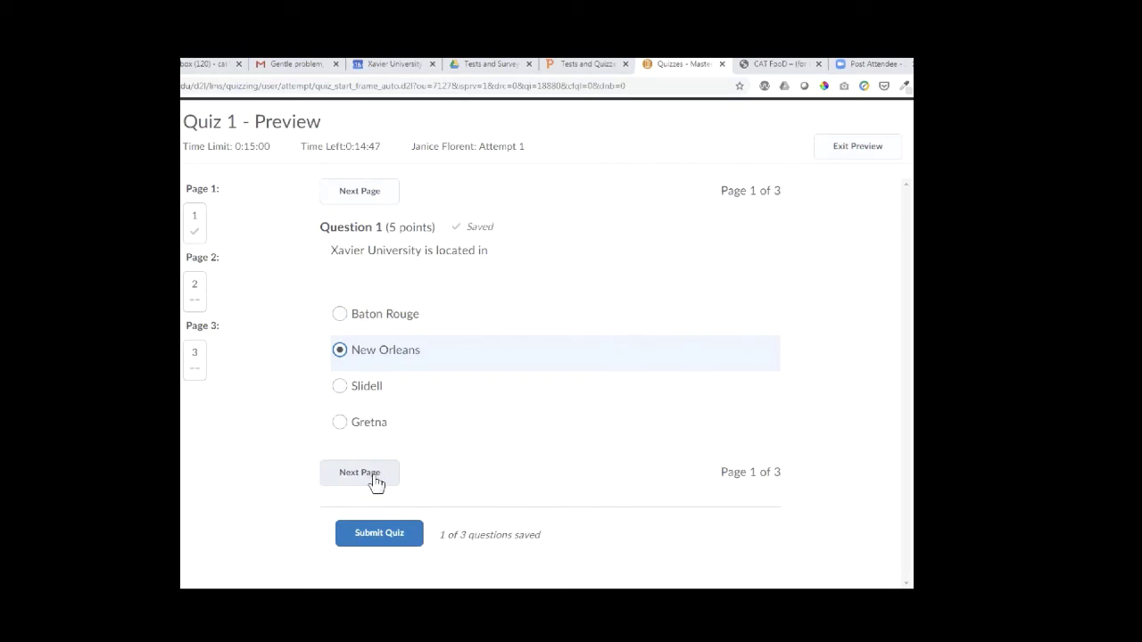
pyautogui.click(377, 482)
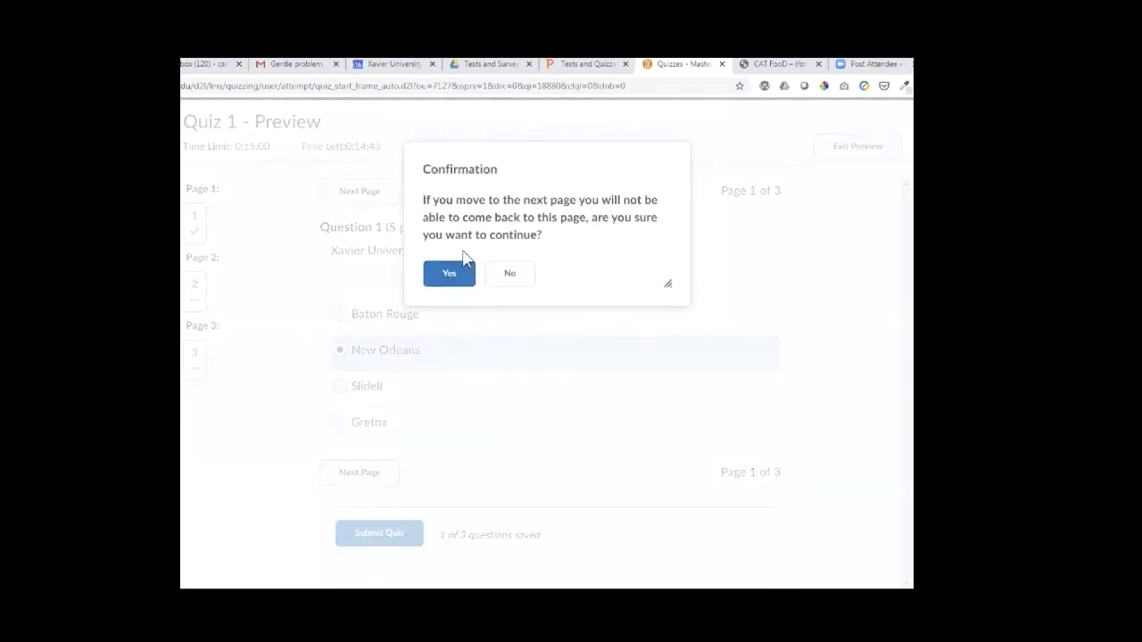
pyautogui.click(457, 278)
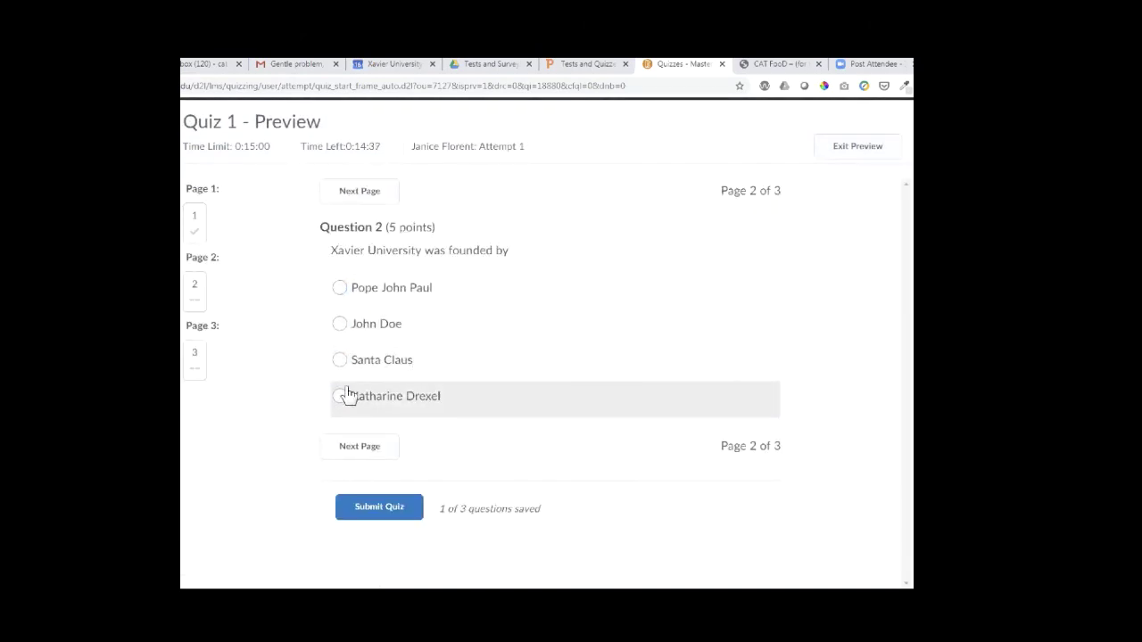
# Step: Answer question 2 with Katharine Drexel and the short answer question 3 with "I don't know the answer"
pyautogui.click(357, 448)
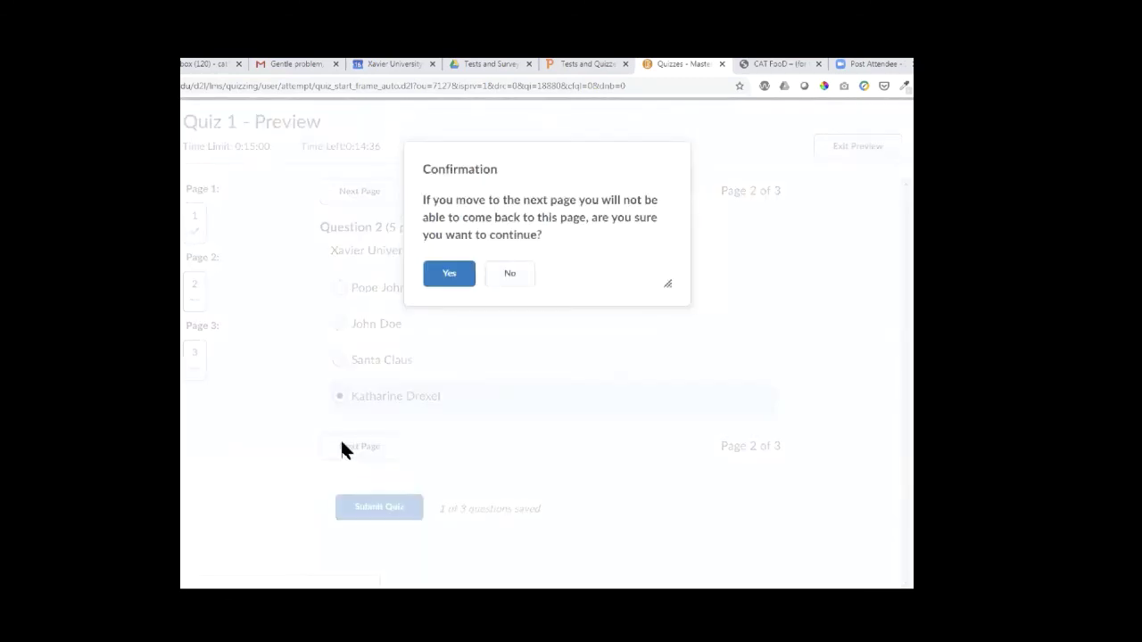
pyautogui.click(444, 275)
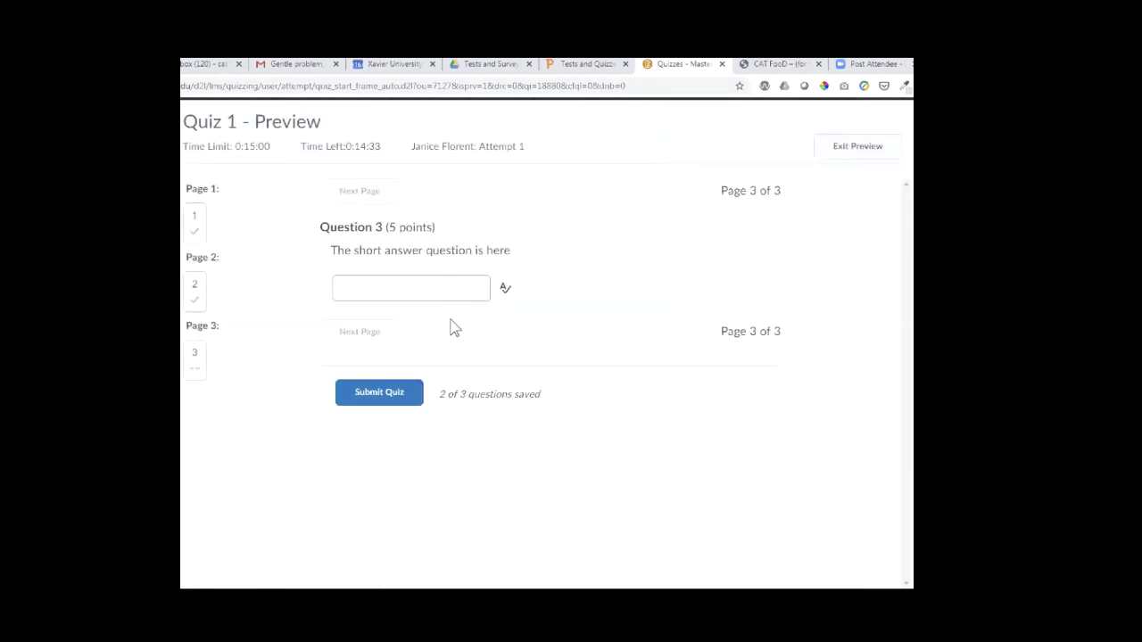
pyautogui.click(423, 294)
pyautogui.write("I don't ")
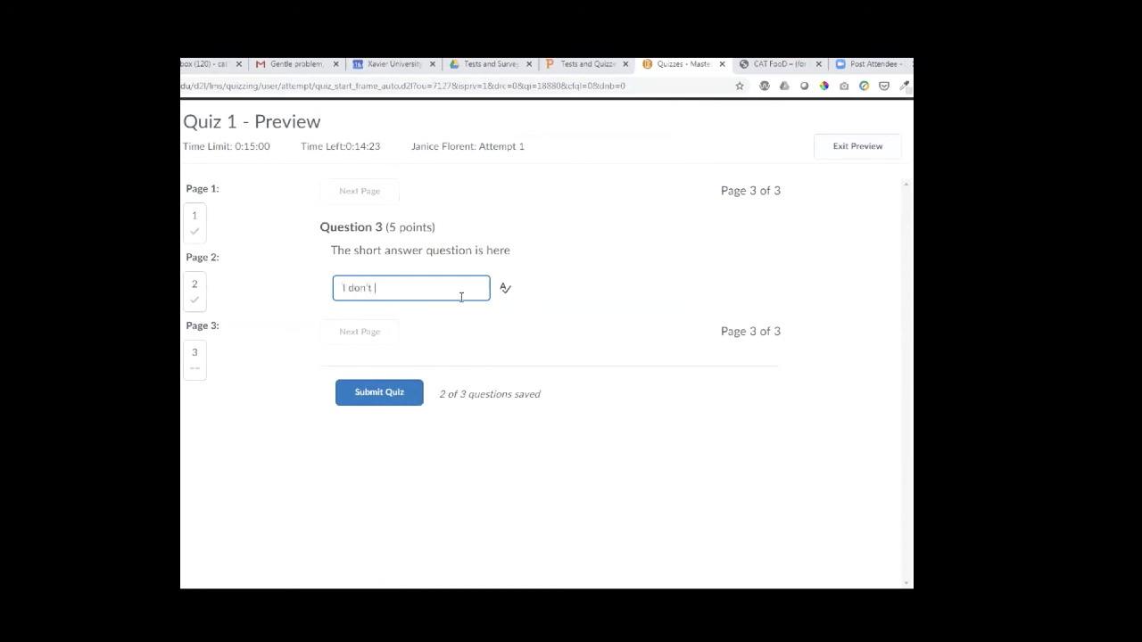
pyautogui.write('know the answer')
# Step: Submit the preview attempt of Quiz 1 without allowing it to be graded, and close the submission page
pyautogui.click(380, 403)
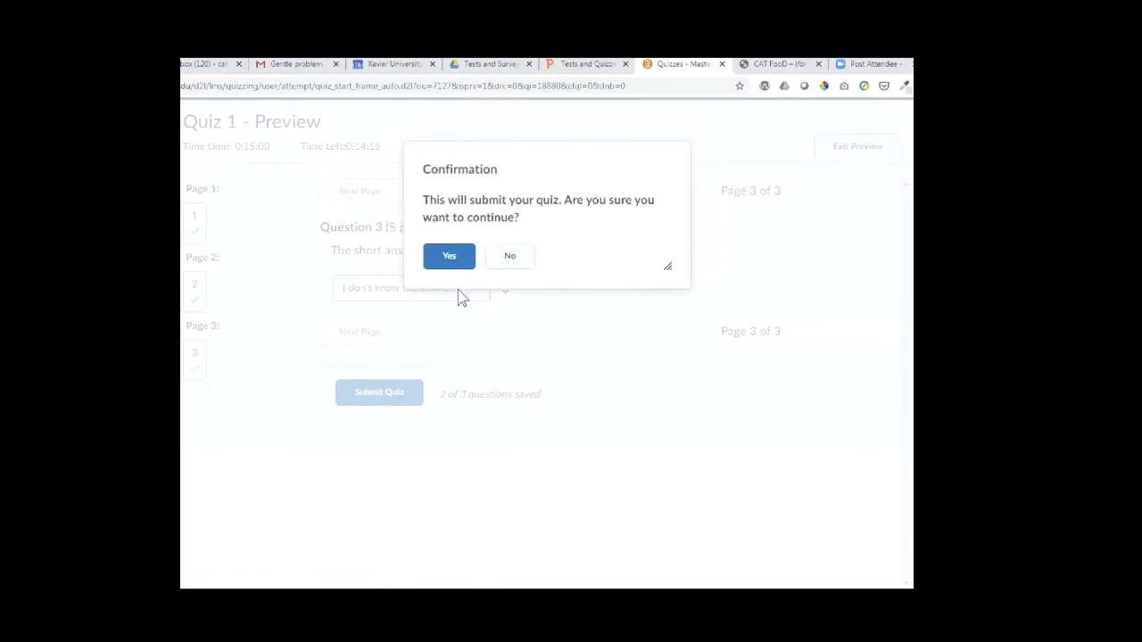
pyautogui.click(454, 266)
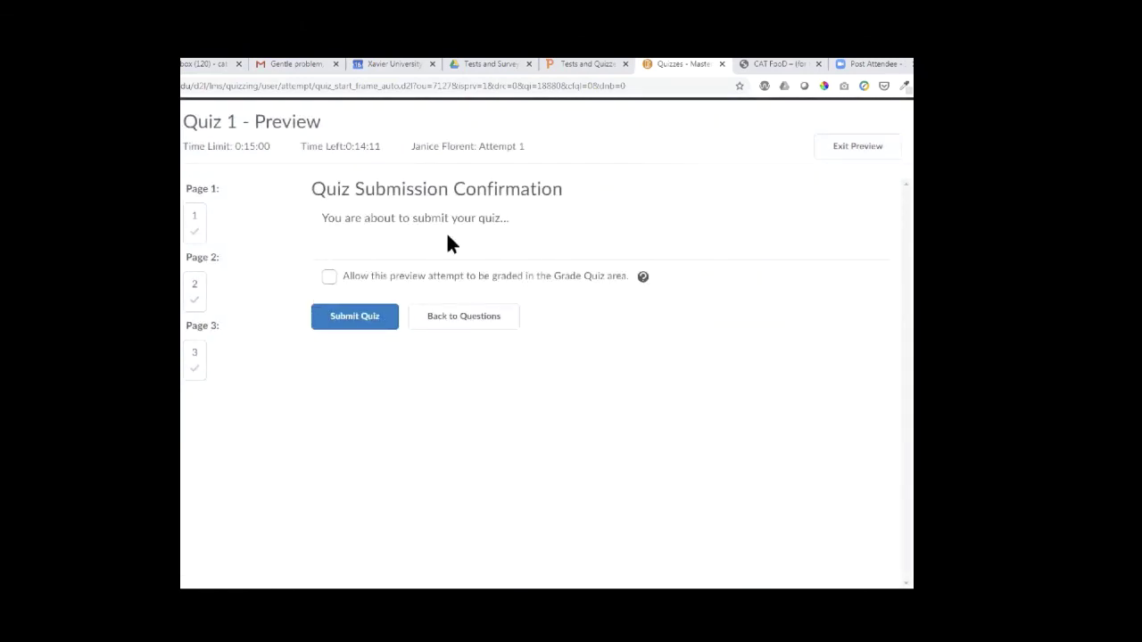
pyautogui.click(372, 327)
pyautogui.click(355, 308)
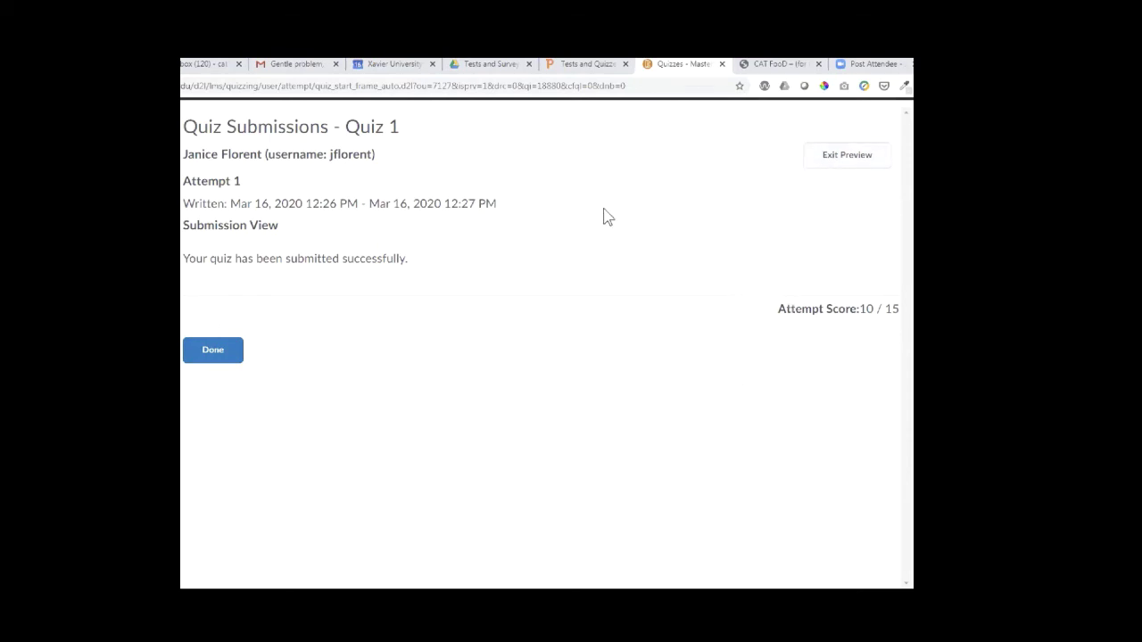
pyautogui.click(207, 356)
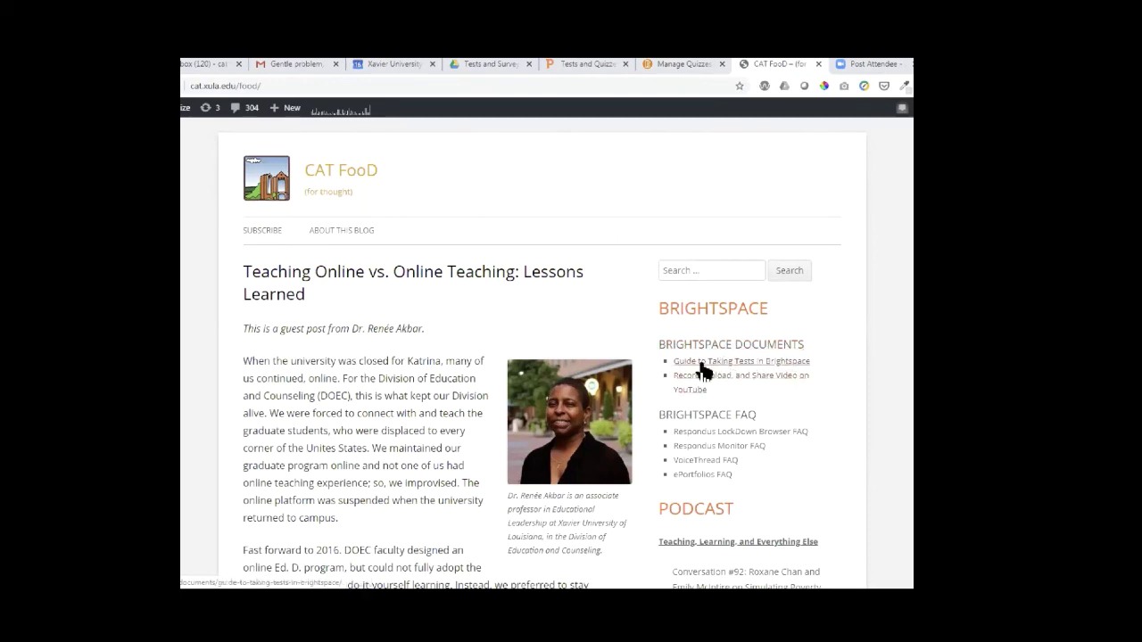
# Step: Open the Guide to Taking Tests in Brightspace on the CAT FooD blog and read its preparation advice and tips
pyautogui.click(758, 366)
pyautogui.click(749, 365)
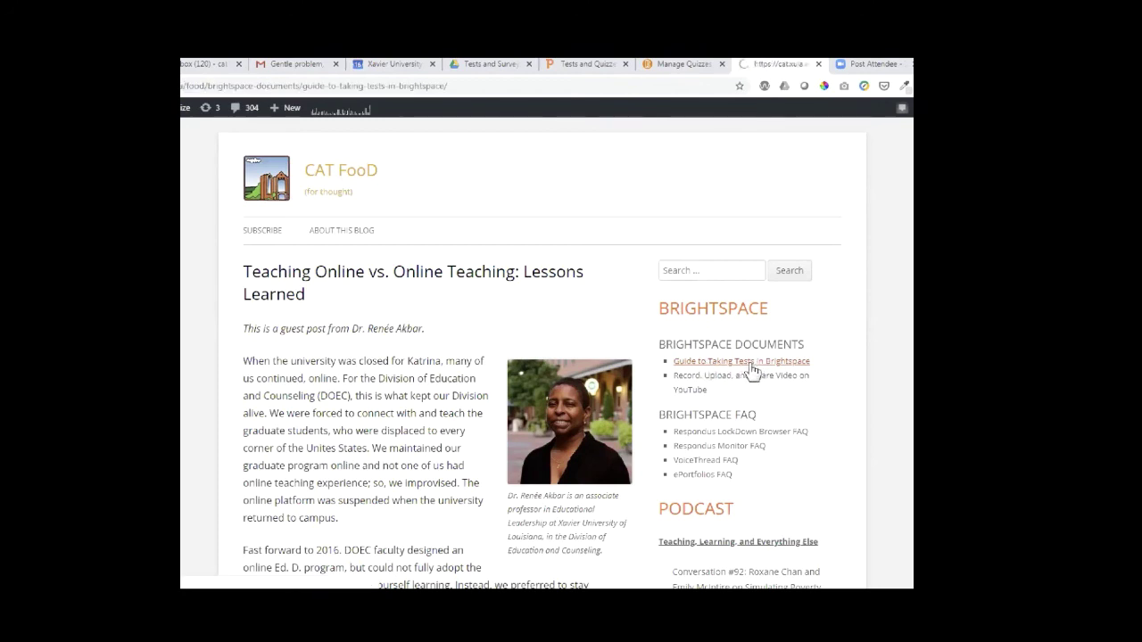
pyautogui.scroll(-1, 607, 317)
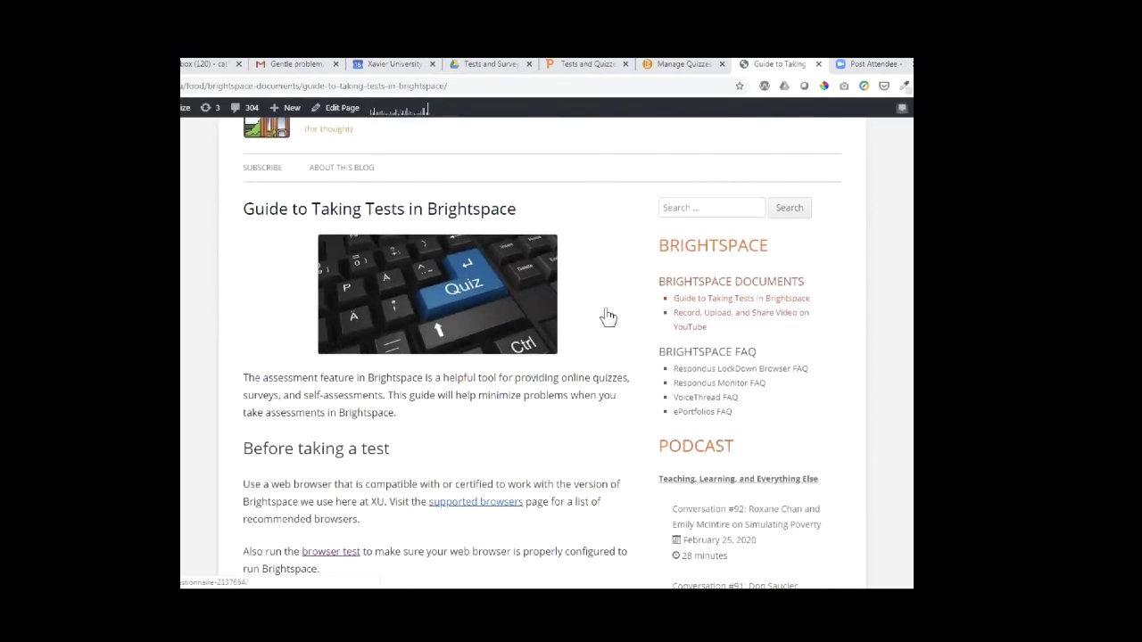
pyautogui.scroll(-8, 608, 317)
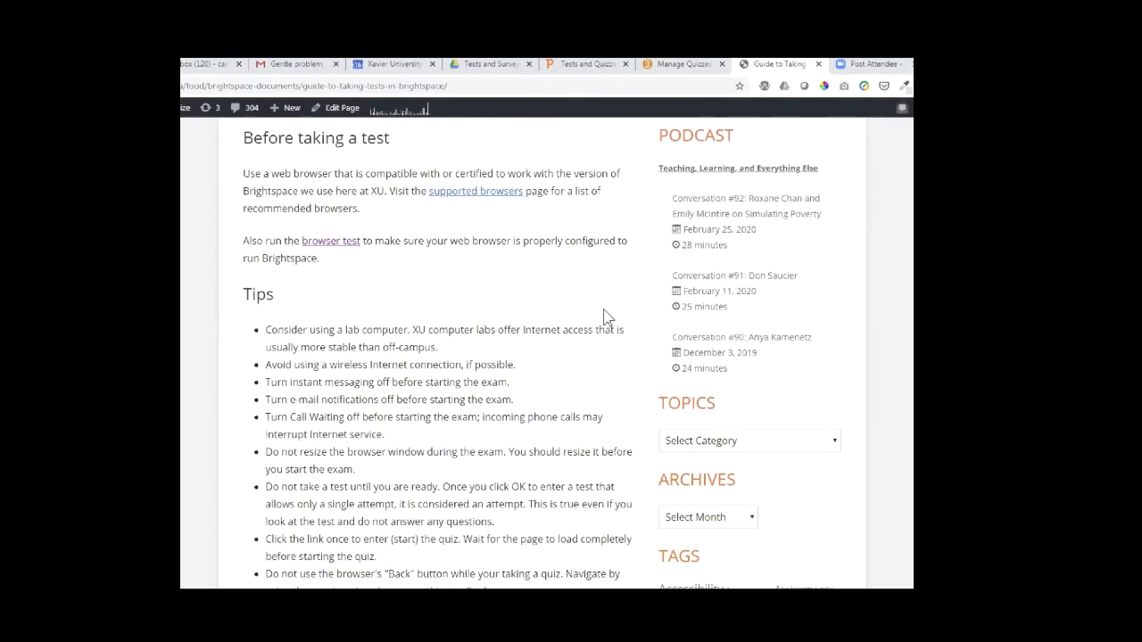
pyautogui.scroll(-10, 608, 317)
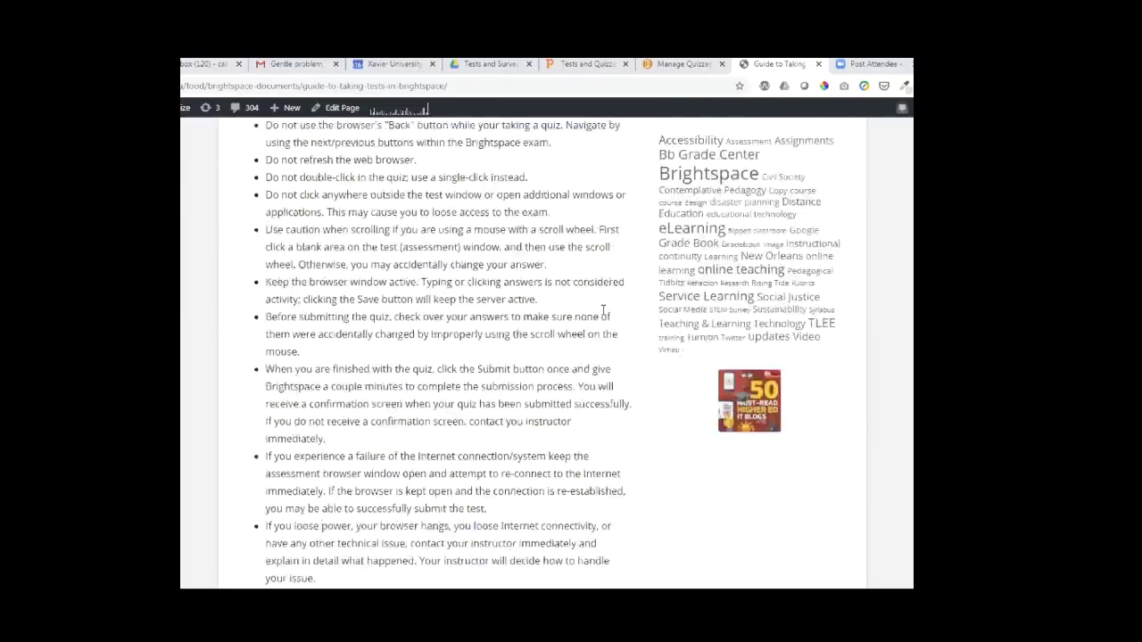